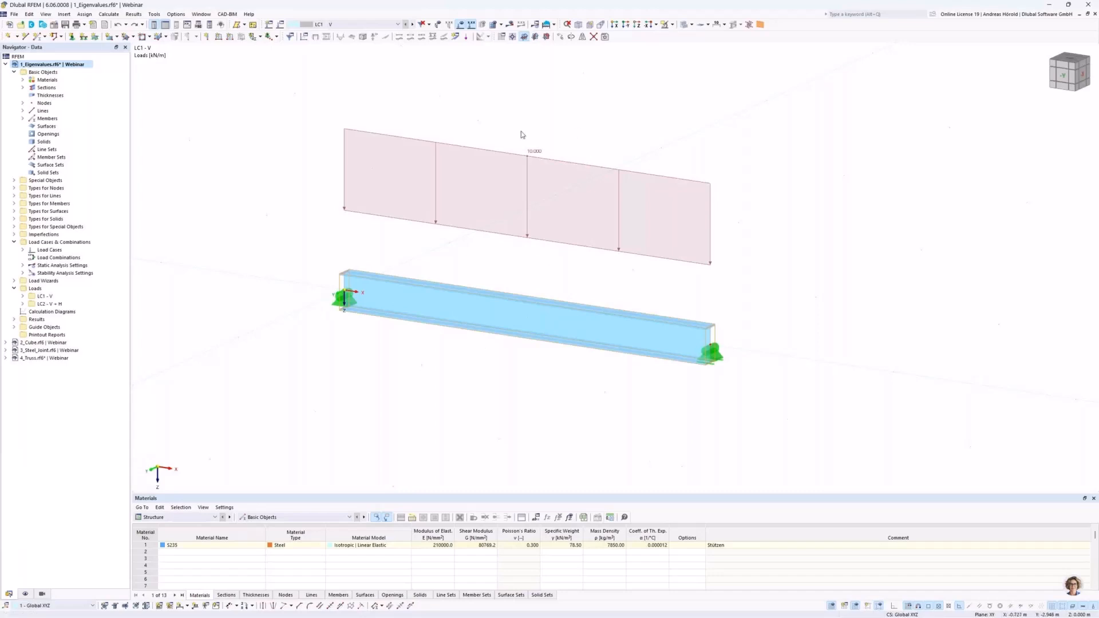
Check the stability analysis settings assigned to load case LC1, leave them unaltered, and calculate LC1.
left_click(280, 25)
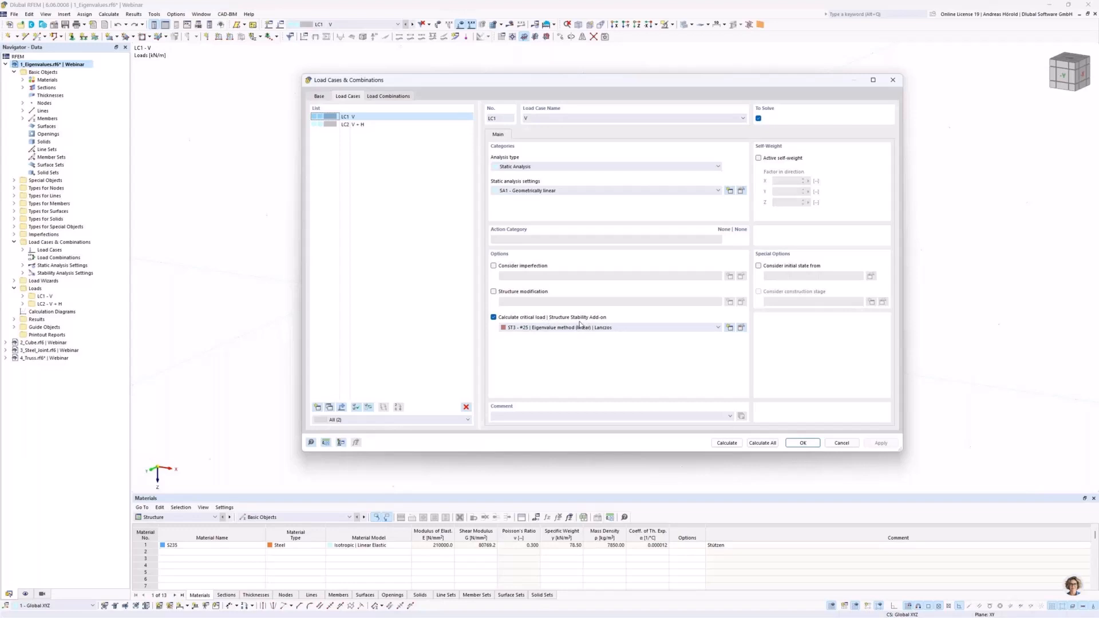
left_click(741, 328)
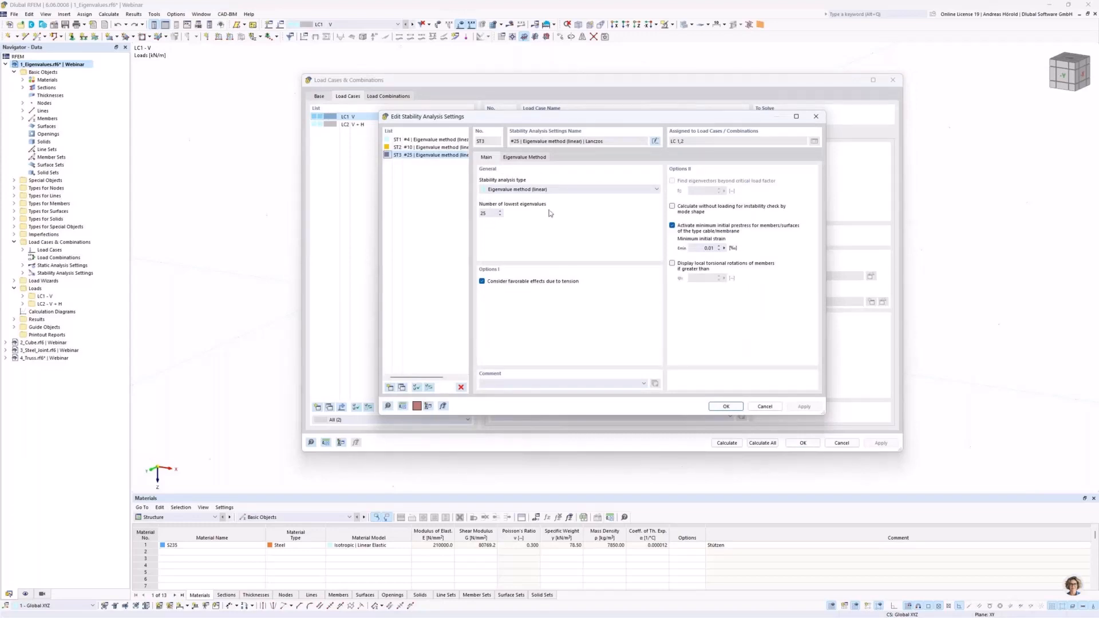
left_click(765, 407)
left_click(727, 443)
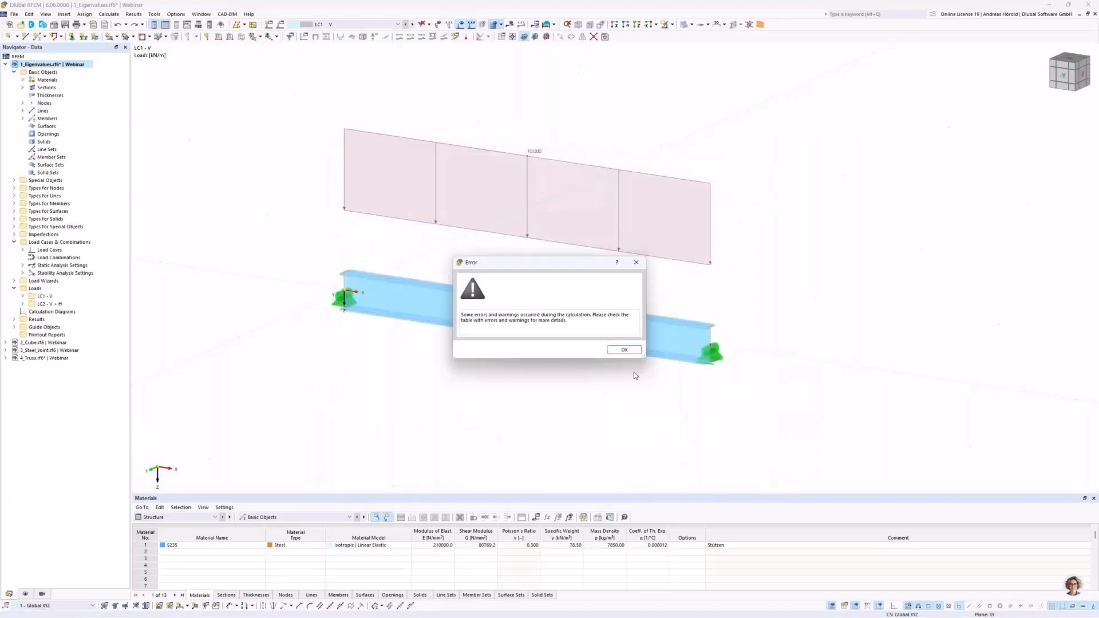
left_click(621, 350)
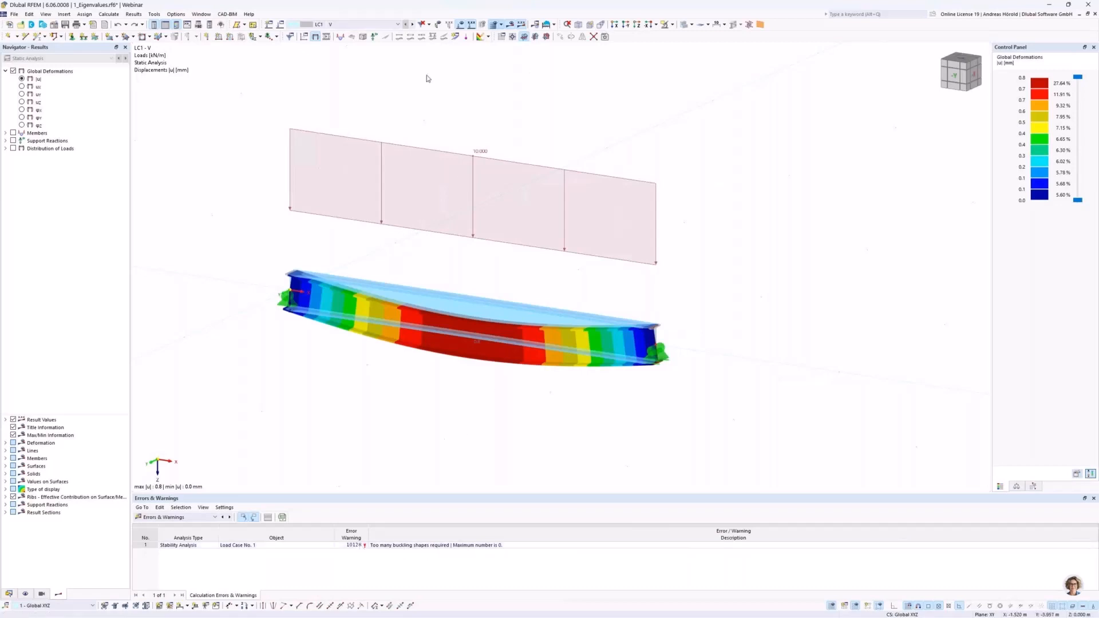
Calculate load case LC2 (V + H) and display its stability analysis results.
left_click(413, 26)
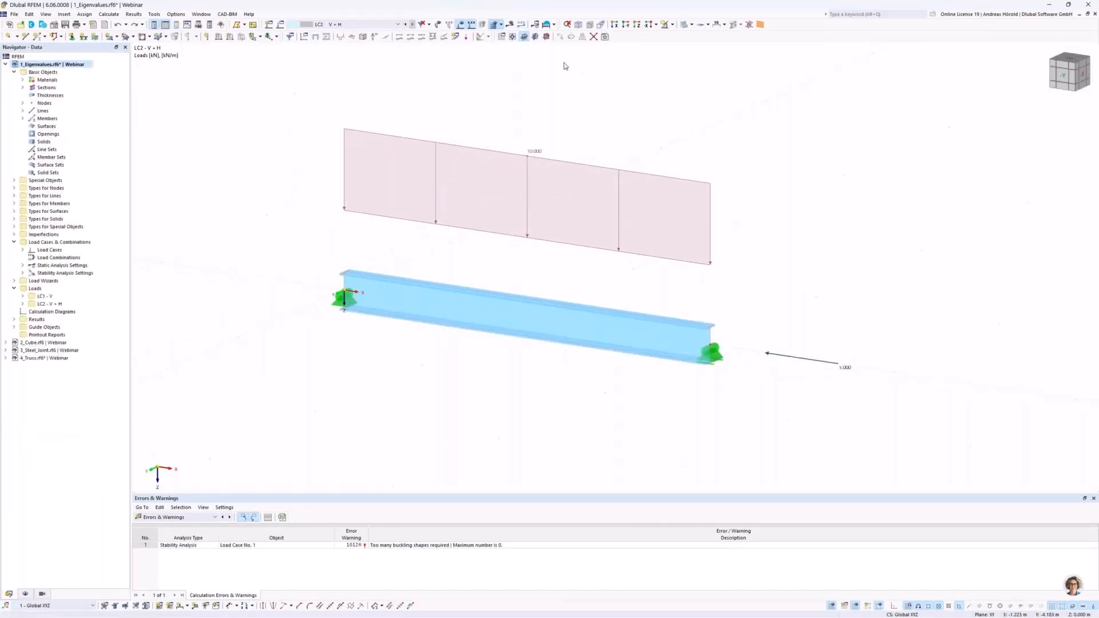
left_click(509, 25)
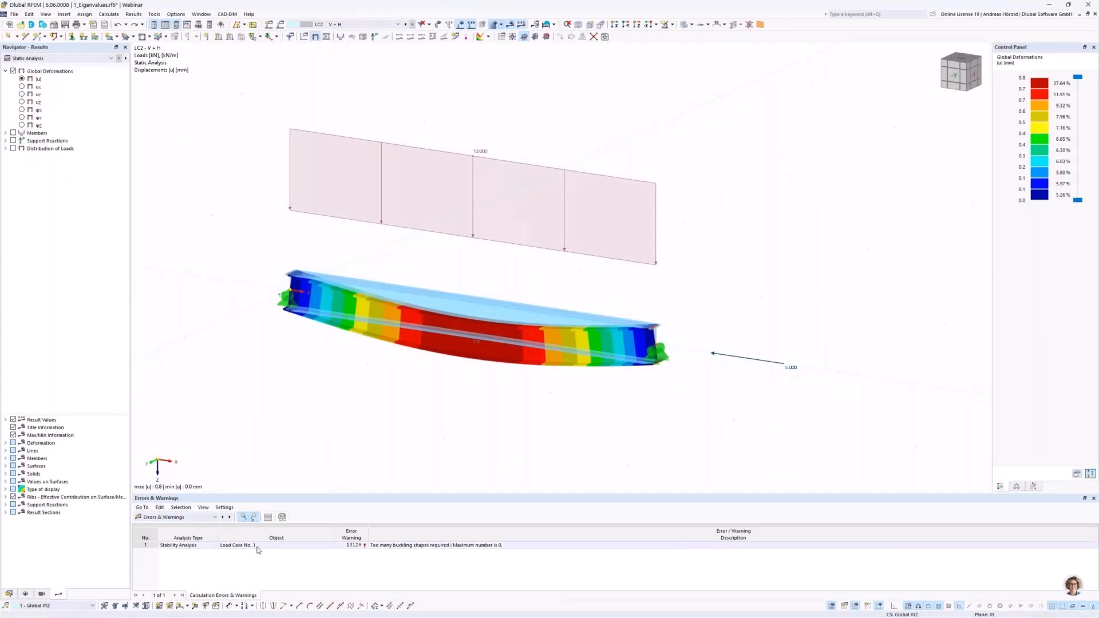
left_click(184, 517)
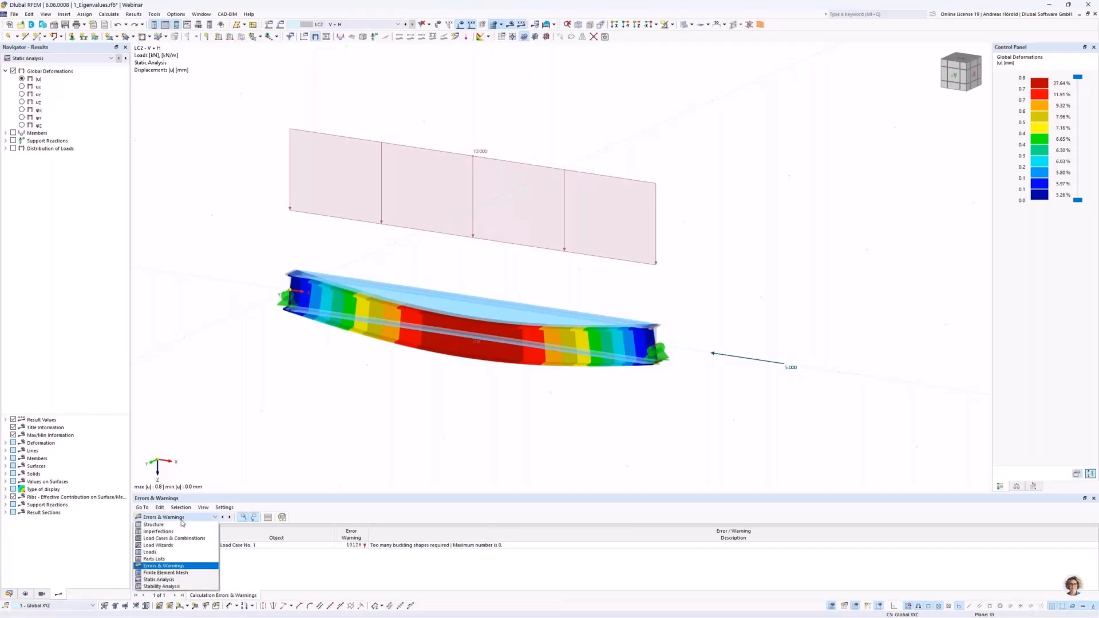
left_click(180, 587)
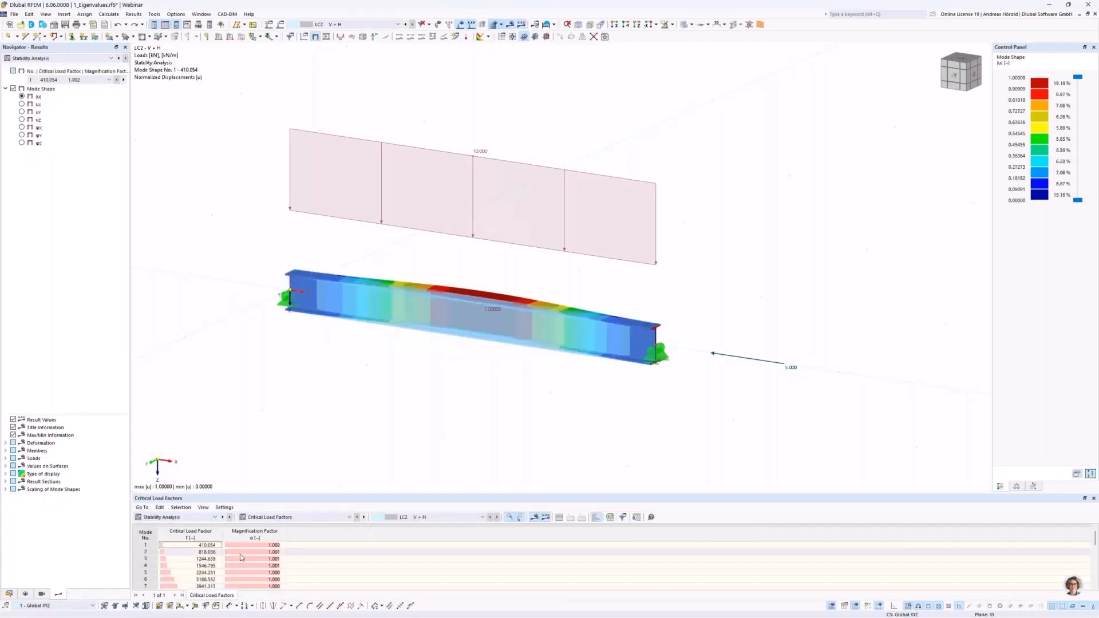
Display LC2's mode shape no. 2, browse the higher mode shapes up to no. 13, and return to no. 8.
left_click(91, 80)
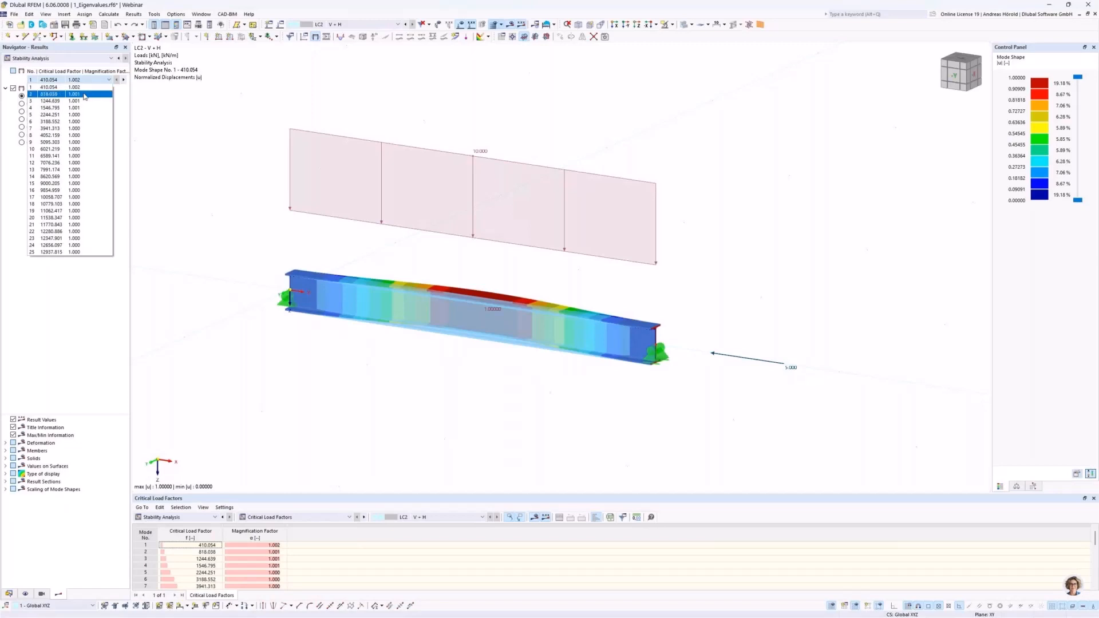
left_click(84, 94)
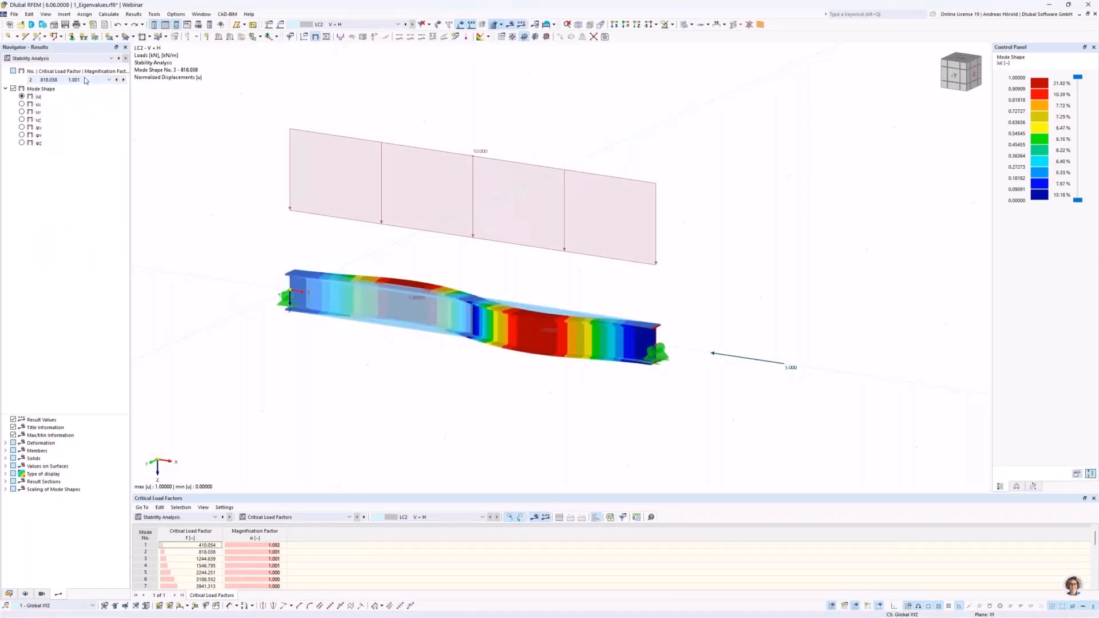
scroll(84, 76, "down", 1)
scroll(84, 77, "down", 9)
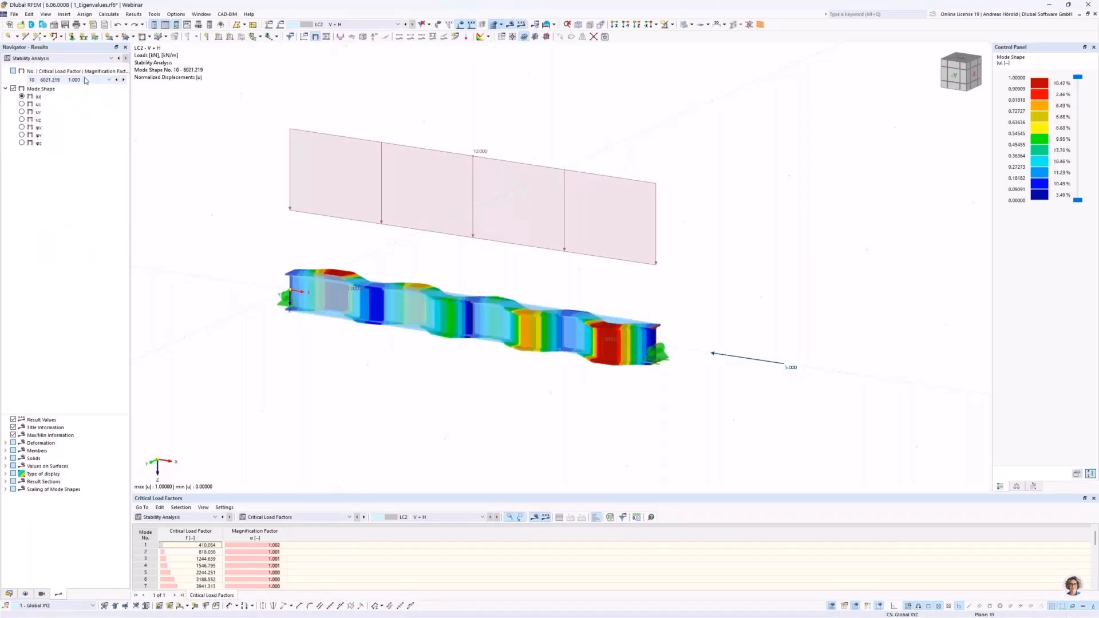
scroll(84, 77, "up", 3)
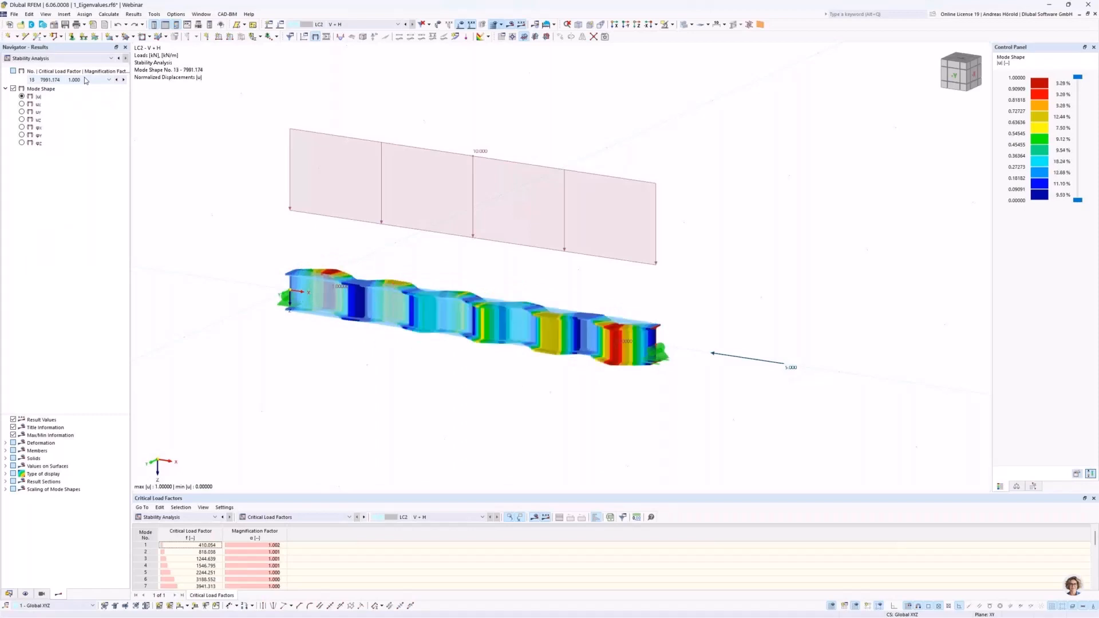
scroll(86, 80, "up", 1)
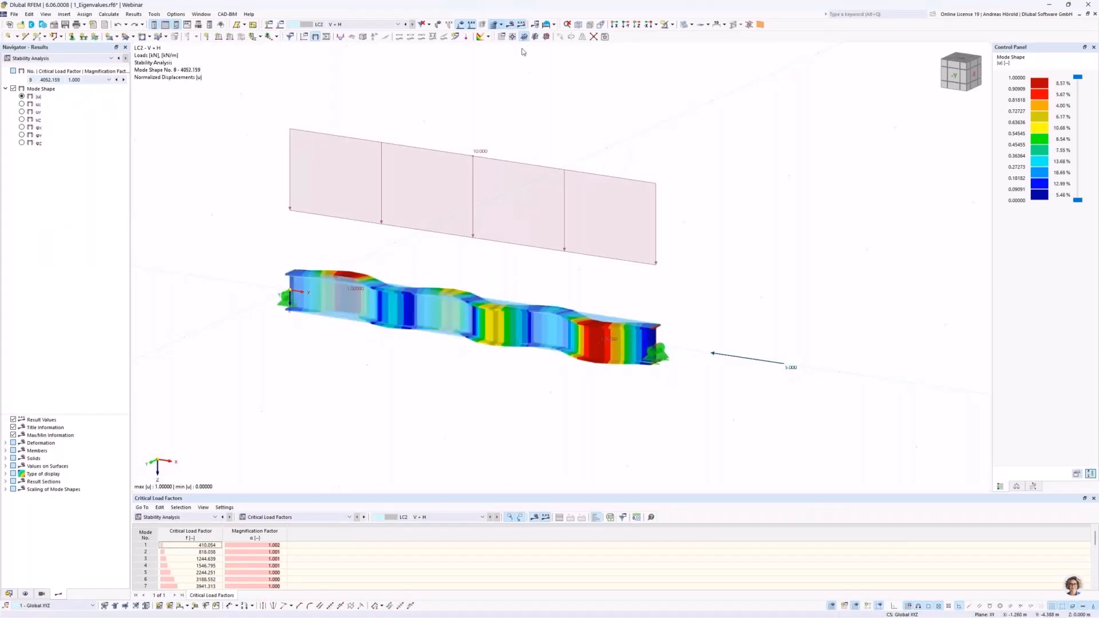
Set the minimum number of member divisions for straight members to 2, regenerate the mesh and recalculate LC2.
left_click(501, 24)
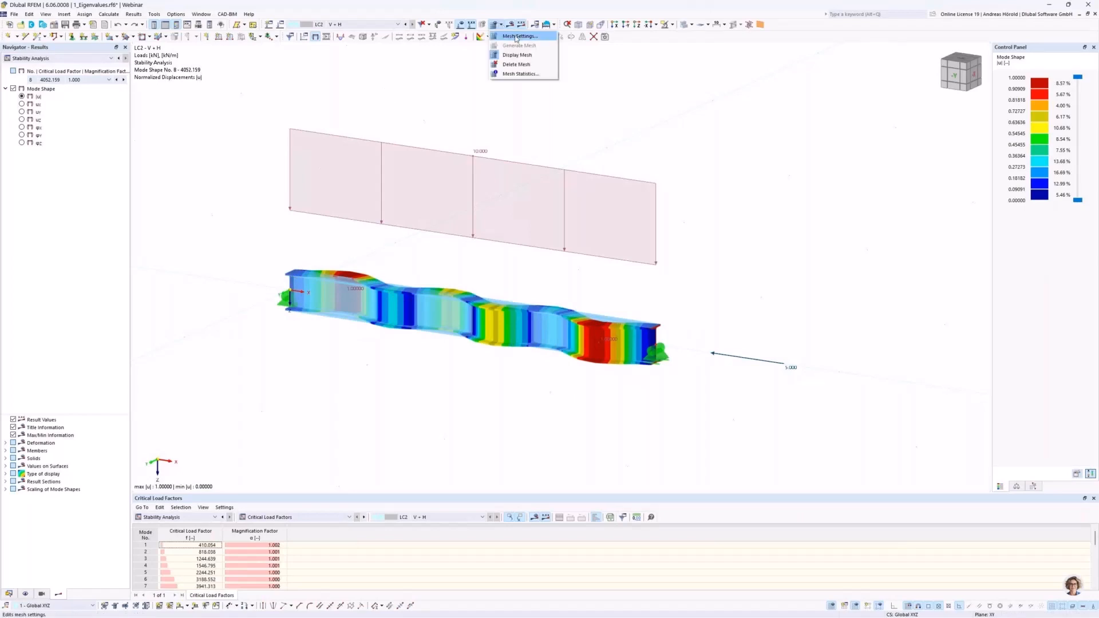
left_click(518, 36)
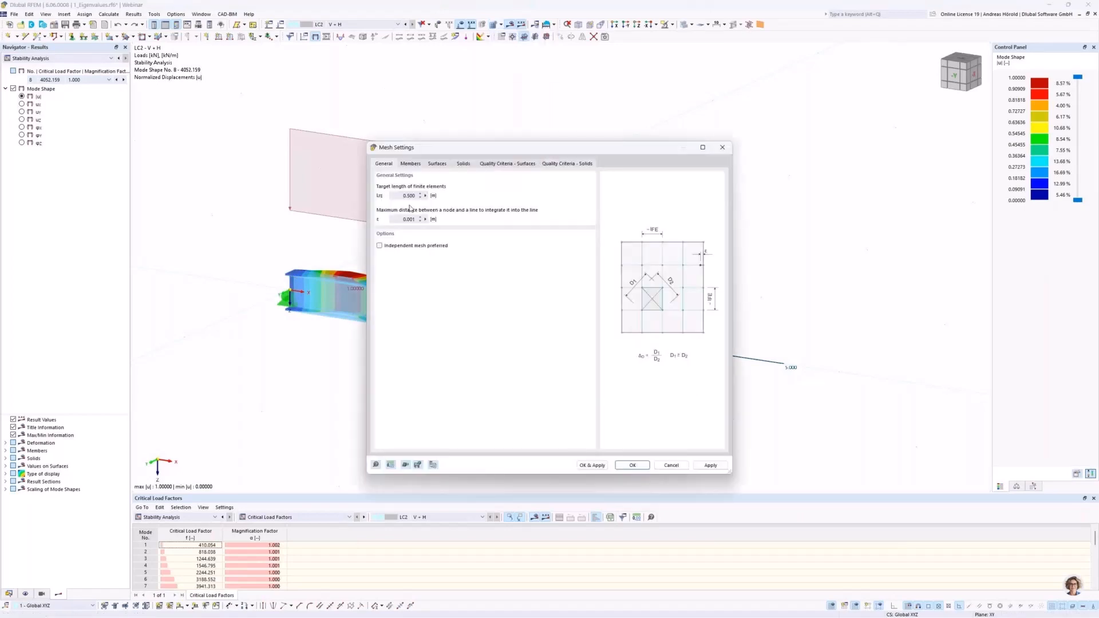
left_click(410, 164)
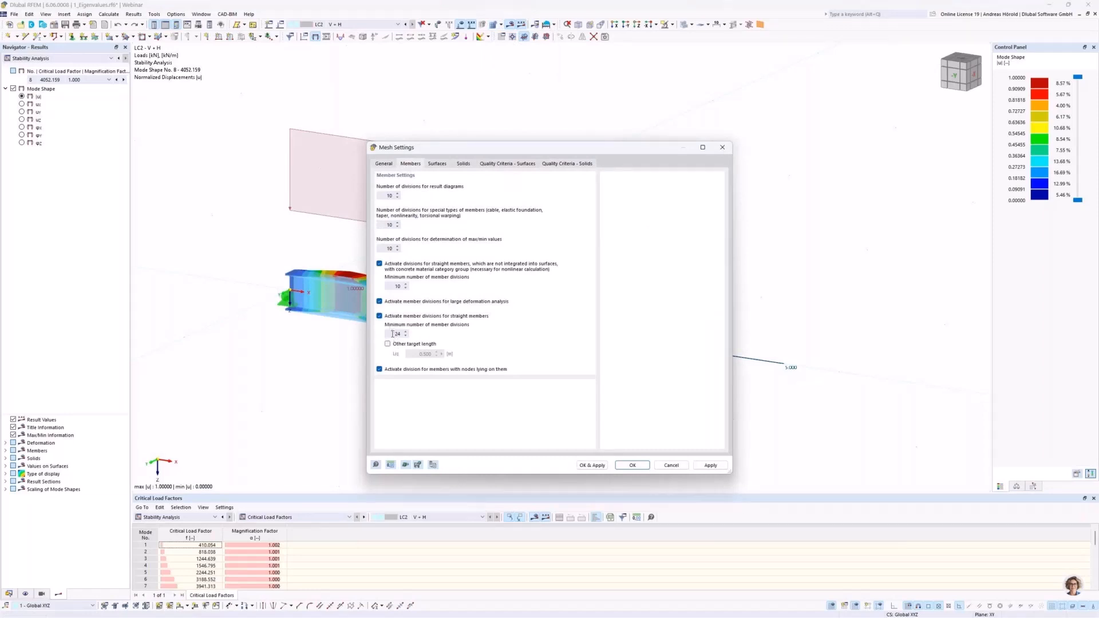
left_click_drag(393, 334, 402, 335)
type("2")
left_click(589, 465)
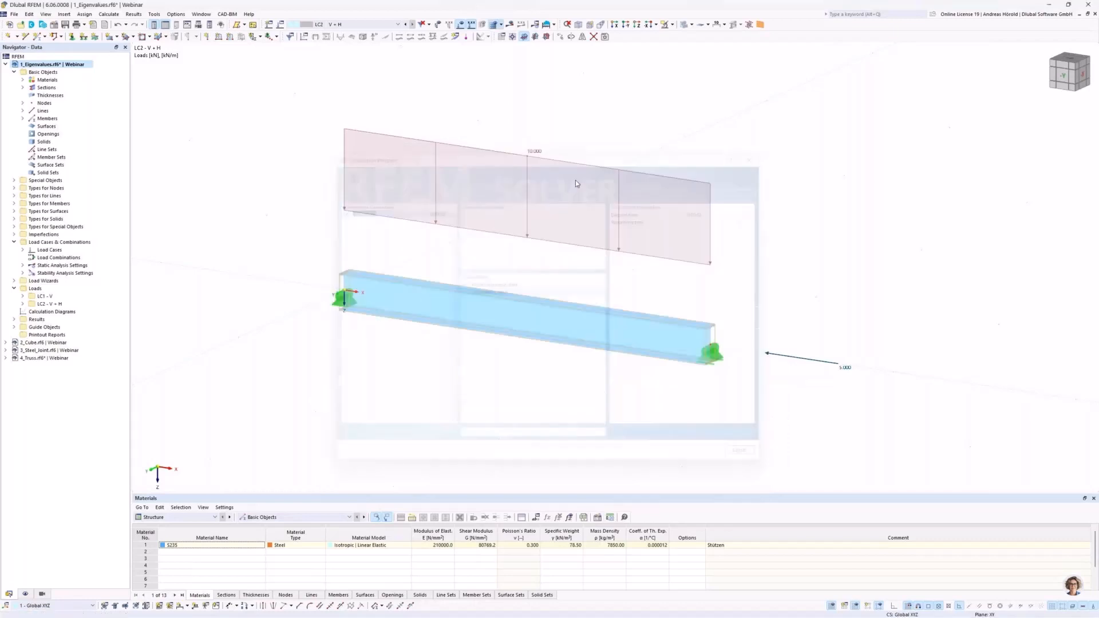
left_click(510, 25)
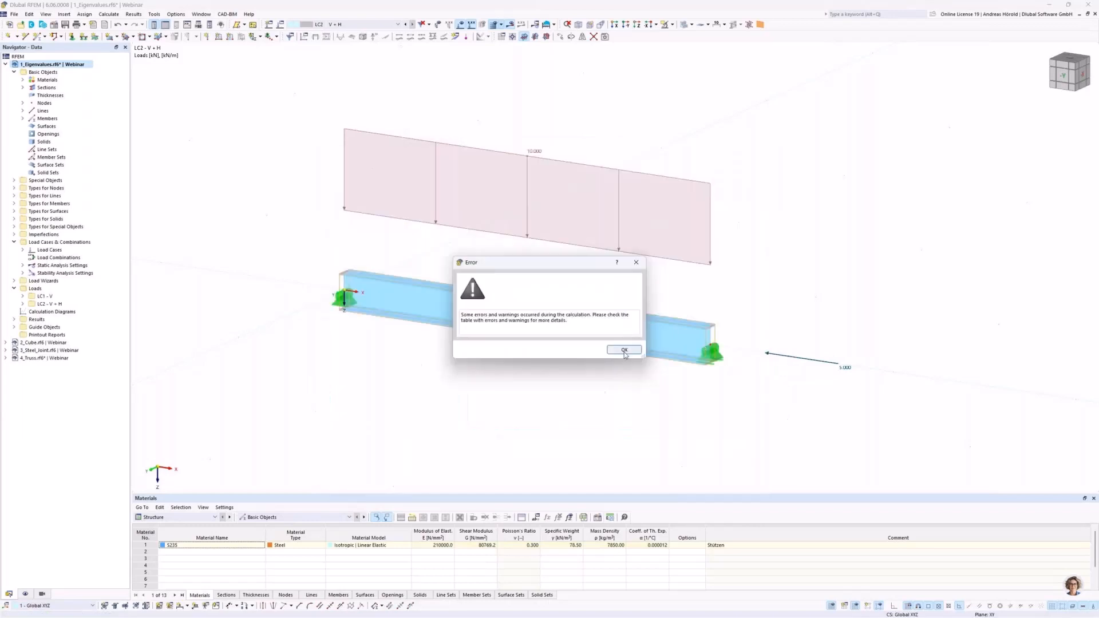
left_click(624, 350)
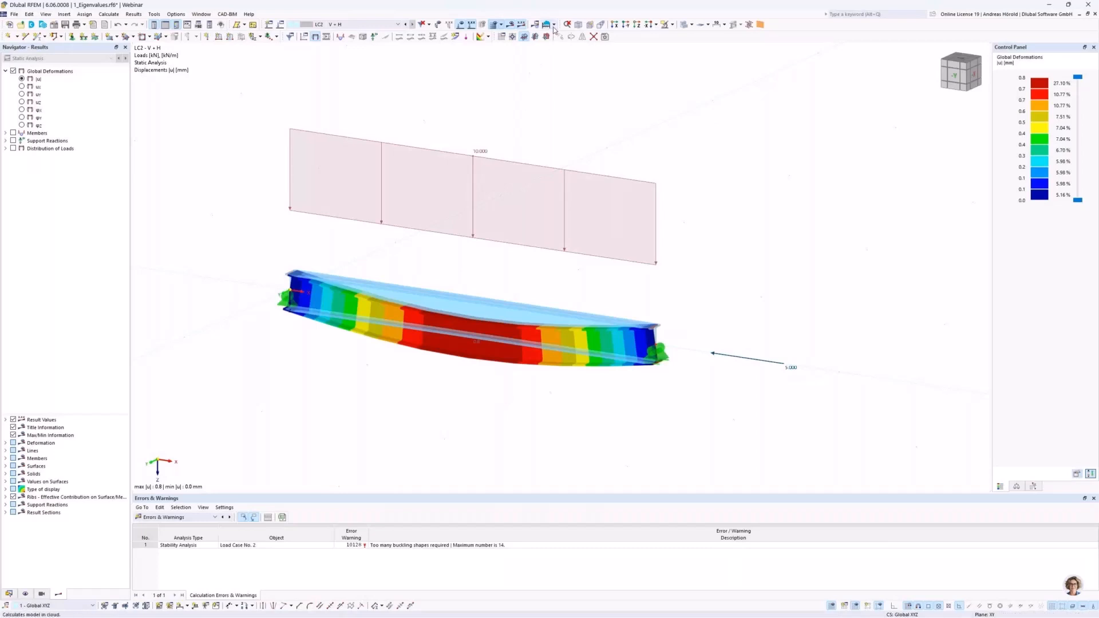
Set the minimum number of member divisions for straight members to 8, regenerate the mesh and recalculate LC2.
left_click(502, 25)
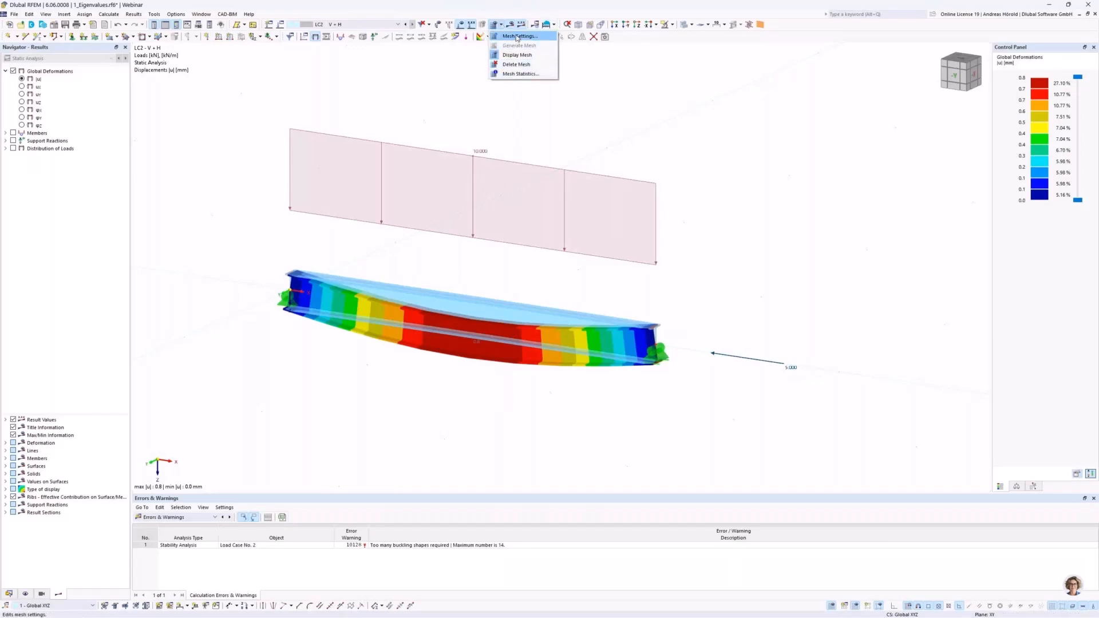
left_click(518, 36)
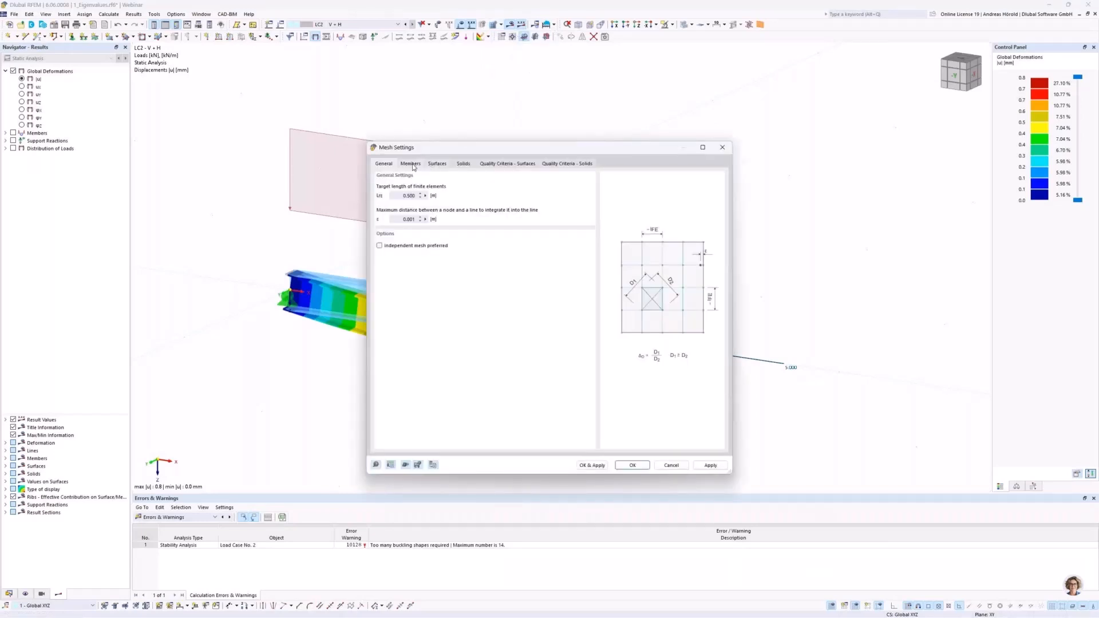
left_click(412, 165)
double_click(399, 334)
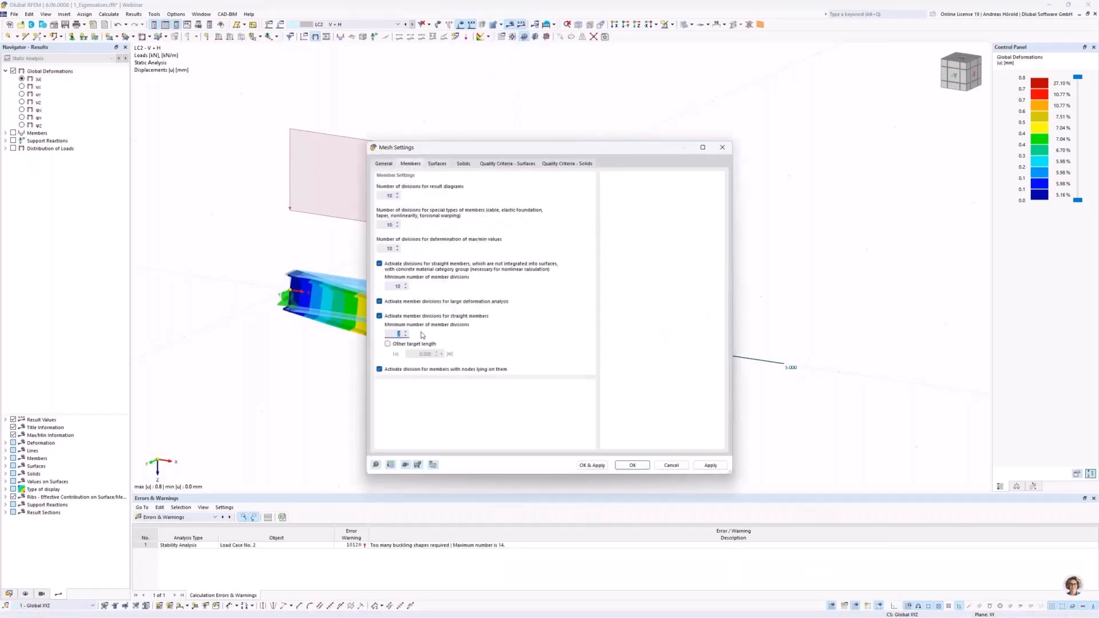
type("8")
left_click(590, 465)
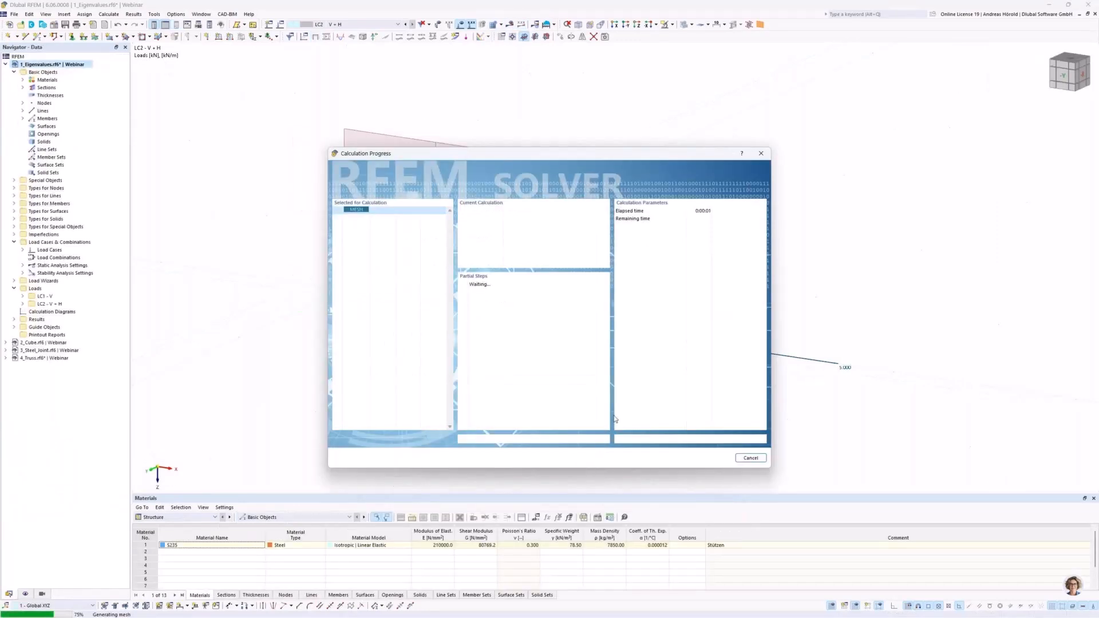
left_click(511, 27)
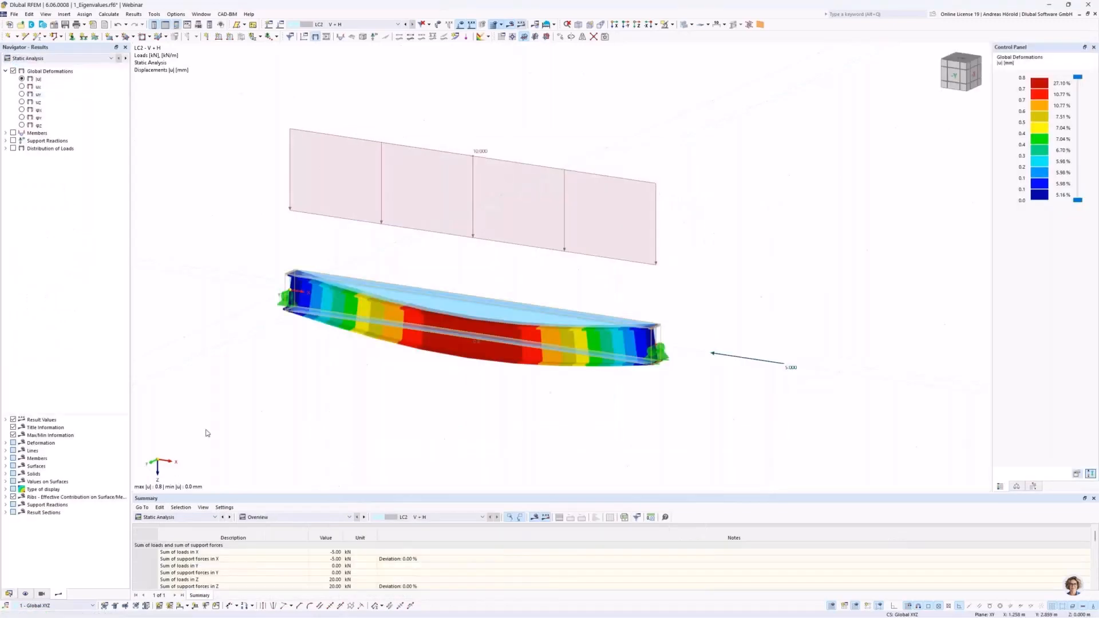
Display LC2's stability analysis results and browse the buckling mode shapes from no. 1 through no. 23.
left_click(43, 60)
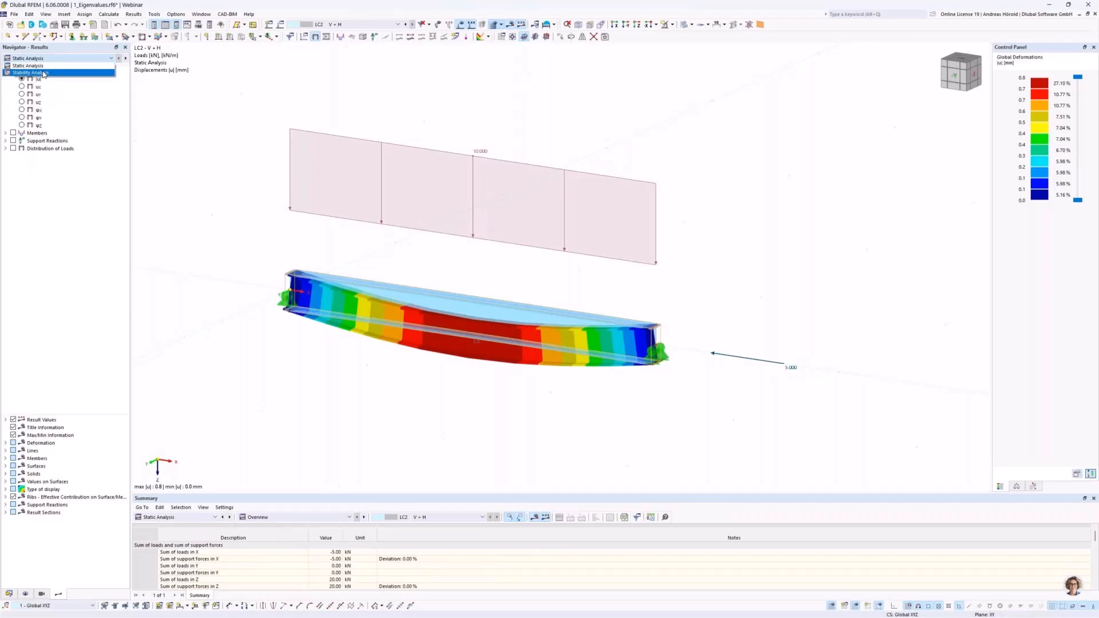
left_click(44, 74)
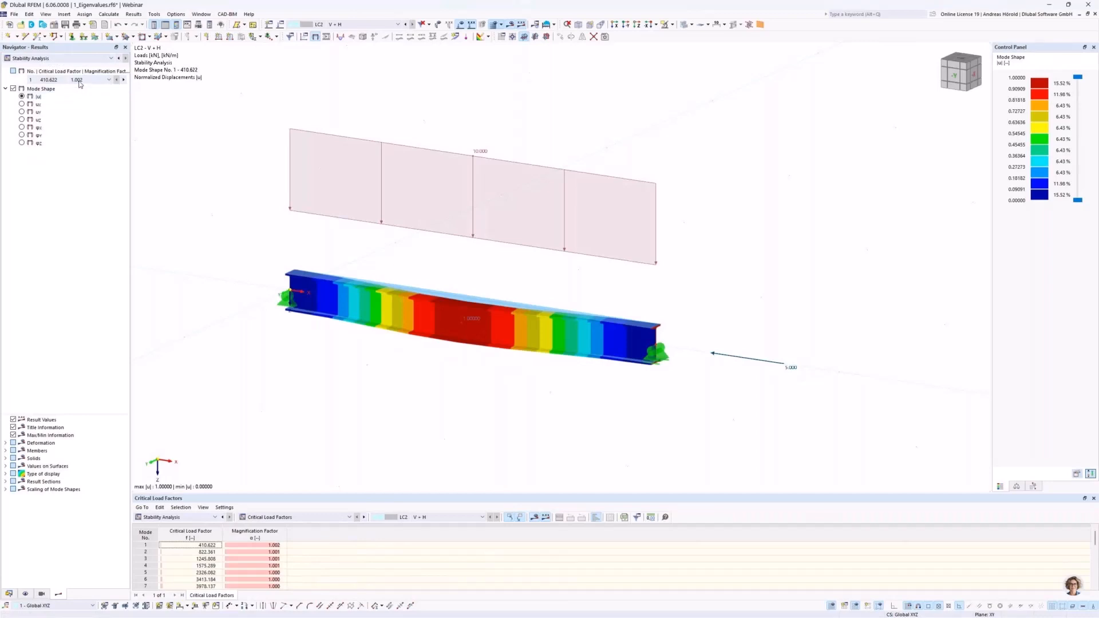
scroll(80, 84, "down", 6)
scroll(80, 82, "down", 7)
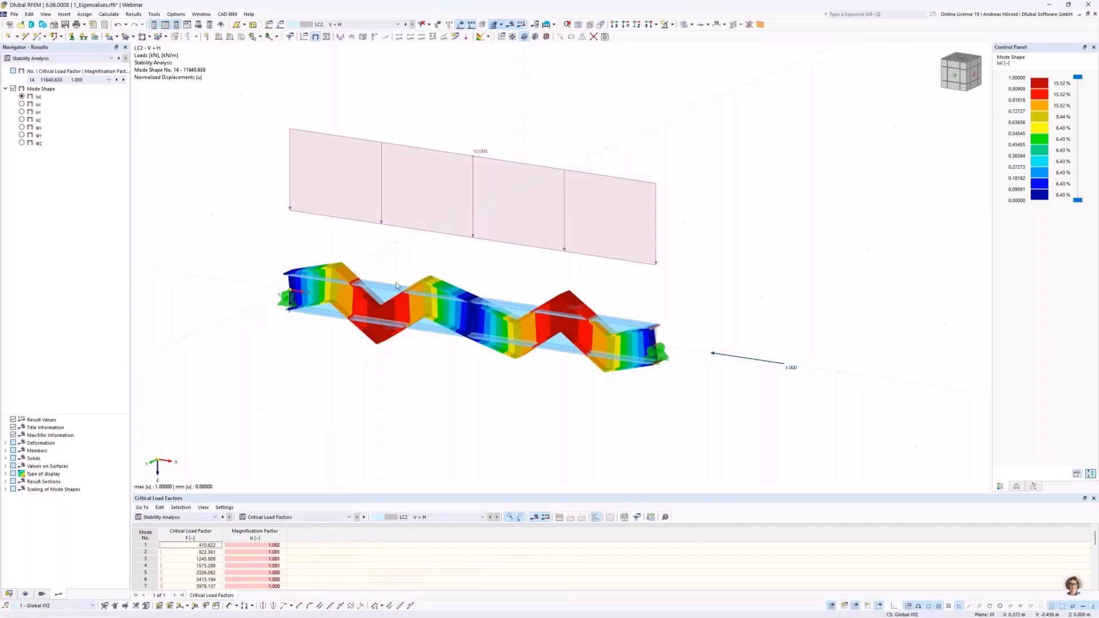
scroll(408, 274, "down", 2)
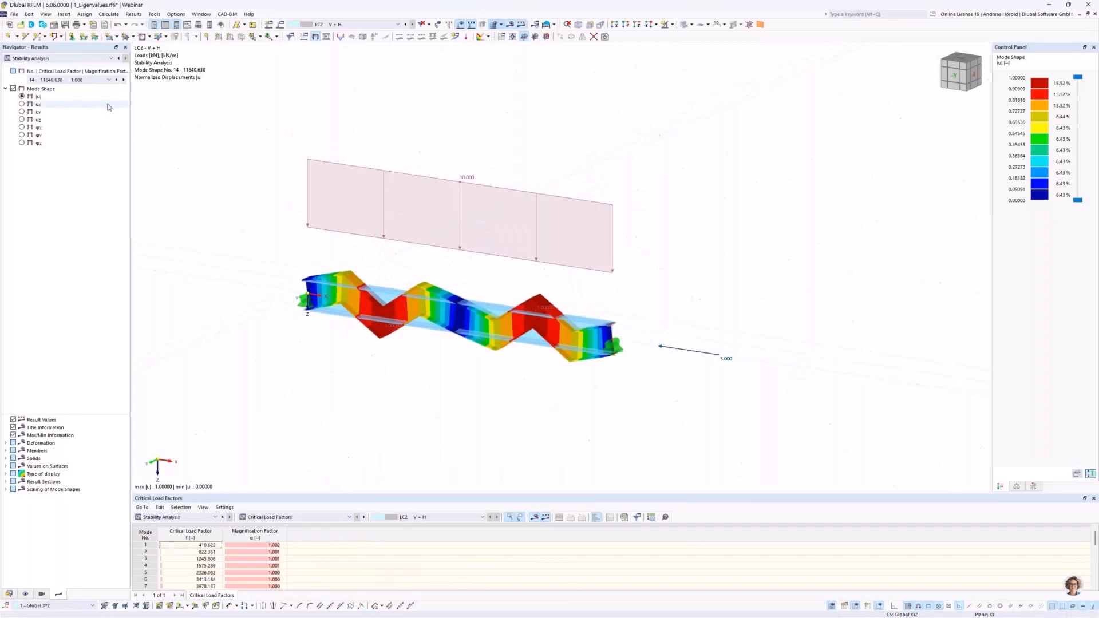
scroll(83, 80, "down", 9)
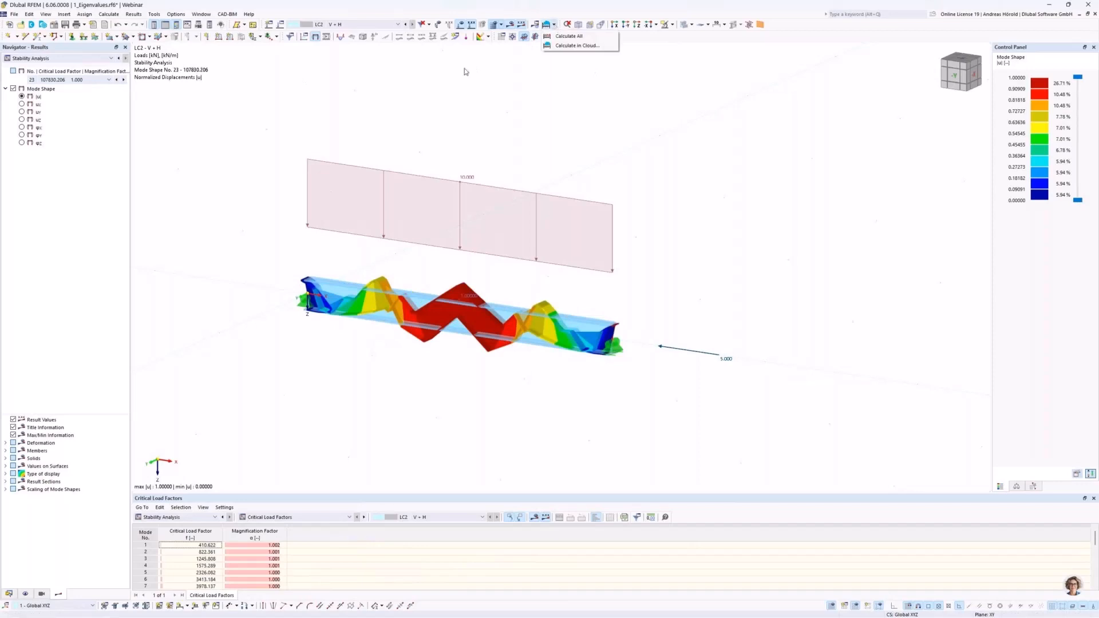
Increase the minimum number of member divisions for straight members in the mesh settings, regenerate the mesh and recalculate LC2.
left_click(501, 25)
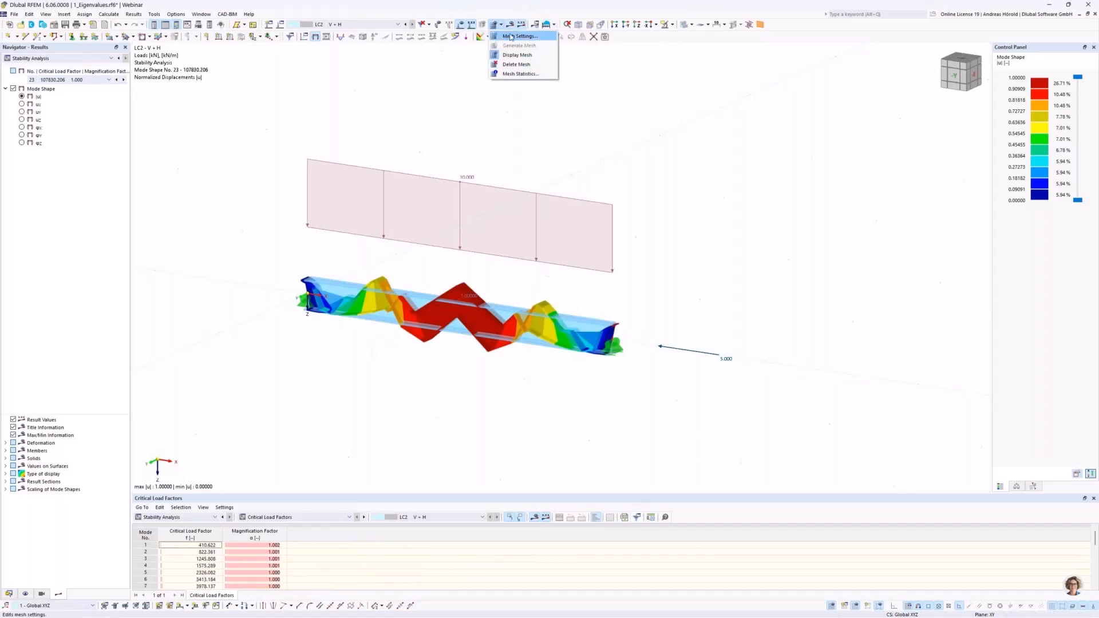
left_click(518, 36)
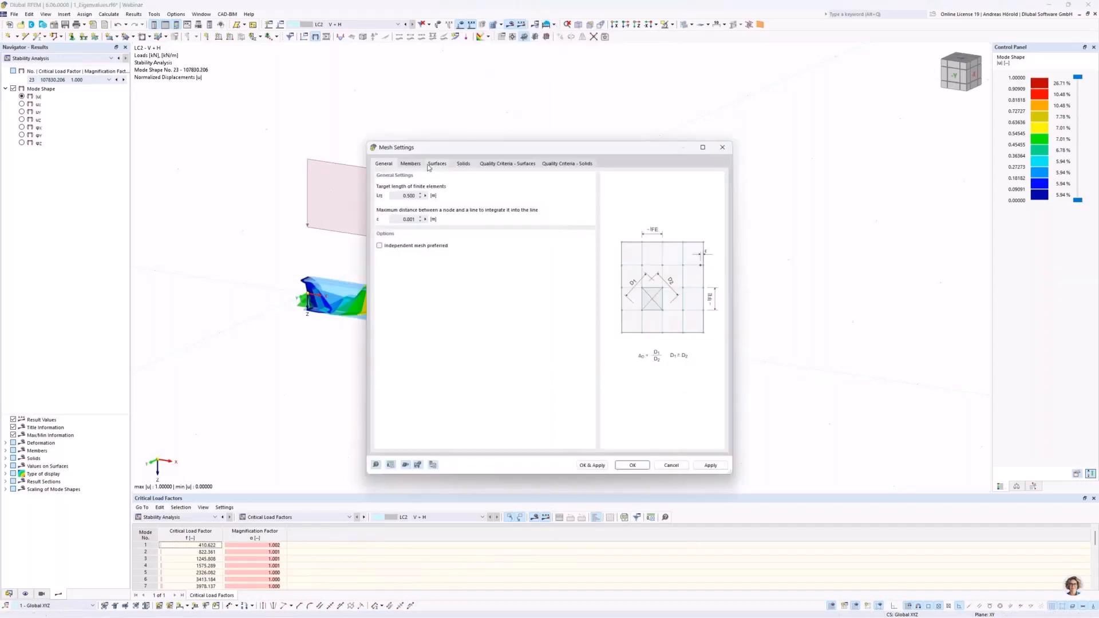
left_click(411, 164)
left_click(394, 336)
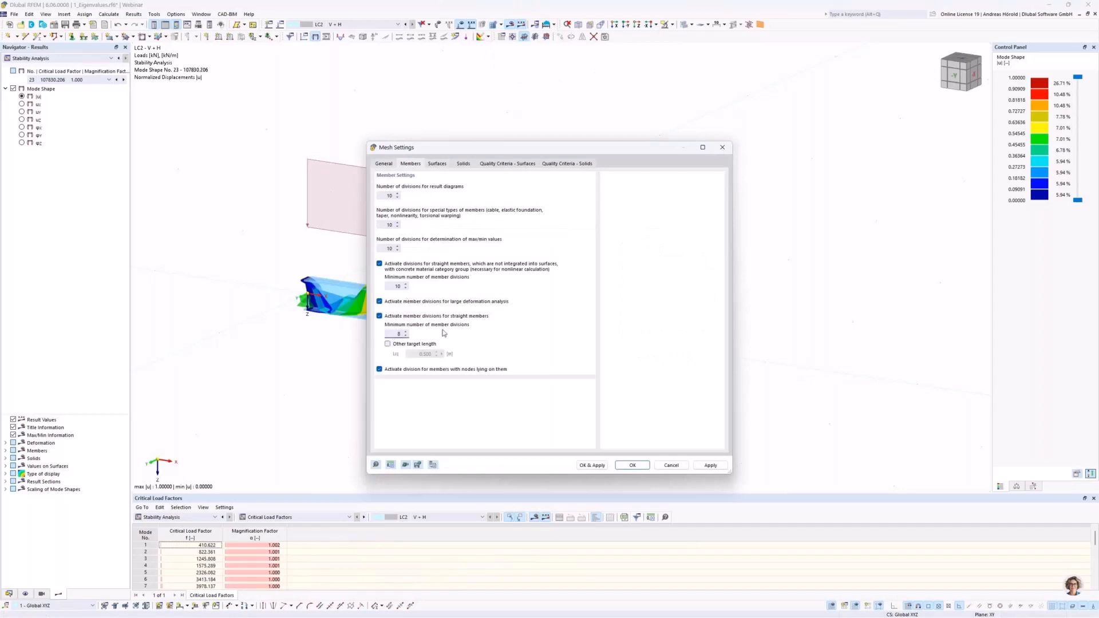
type("2")
key("Delete")
type("1")
left_click(585, 466)
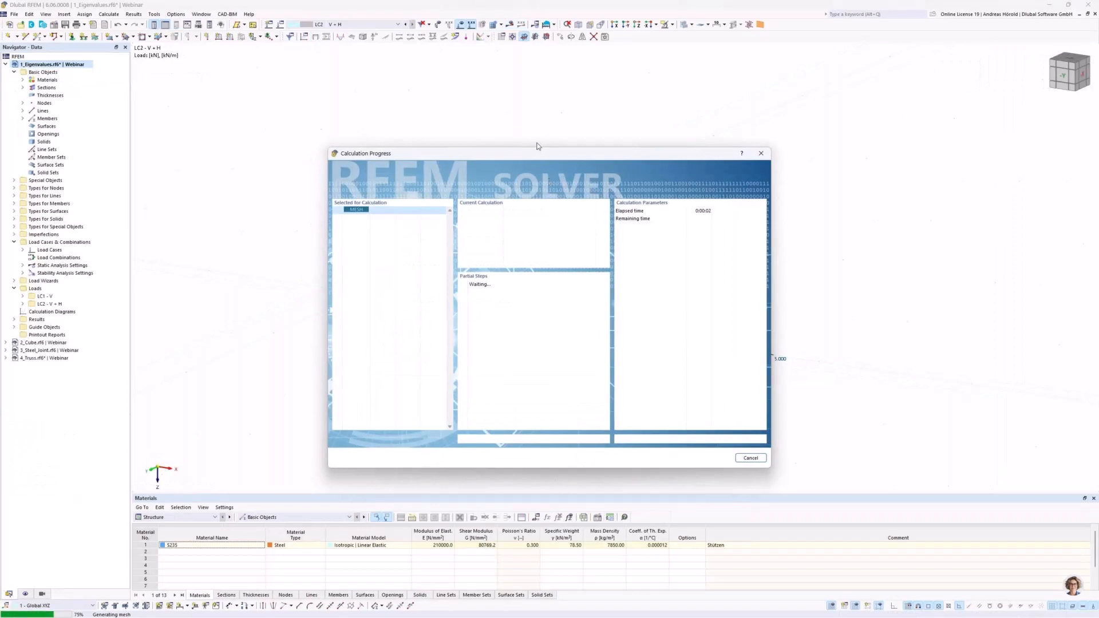
left_click(510, 26)
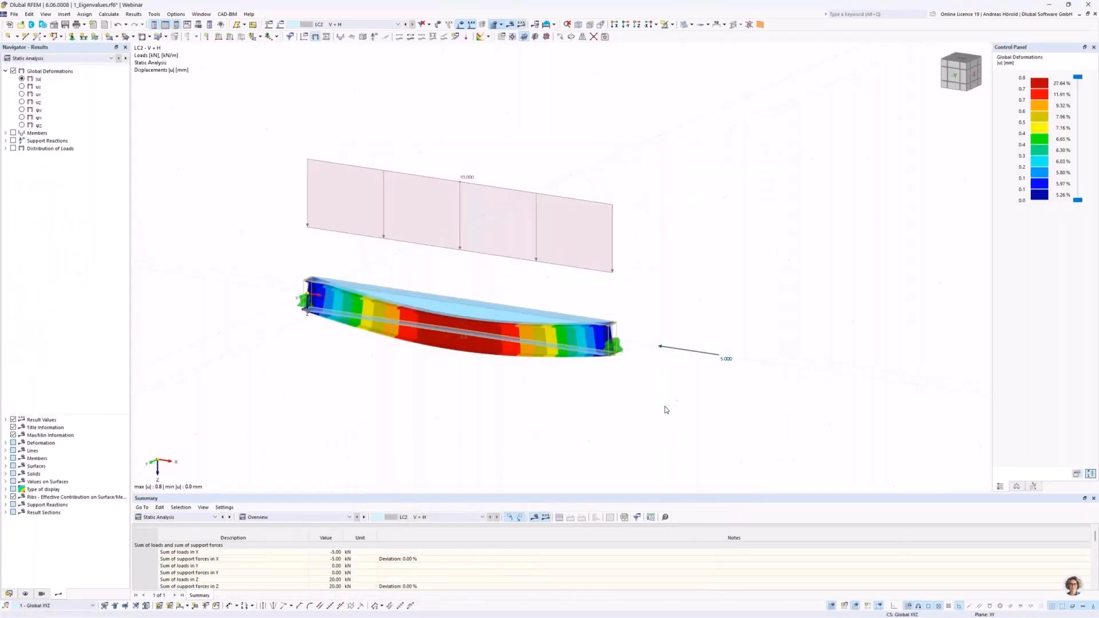
Display LC2's stability analysis results and browse the buckling mode shapes up to no. 14.
left_click(53, 61)
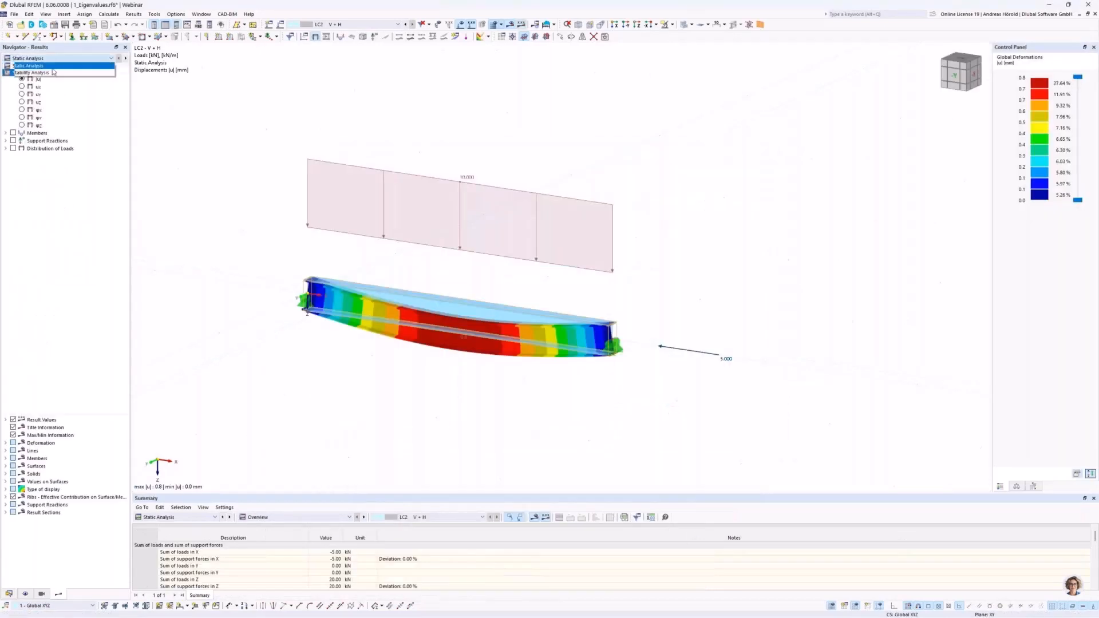
left_click(57, 72)
scroll(72, 83, "down", 13)
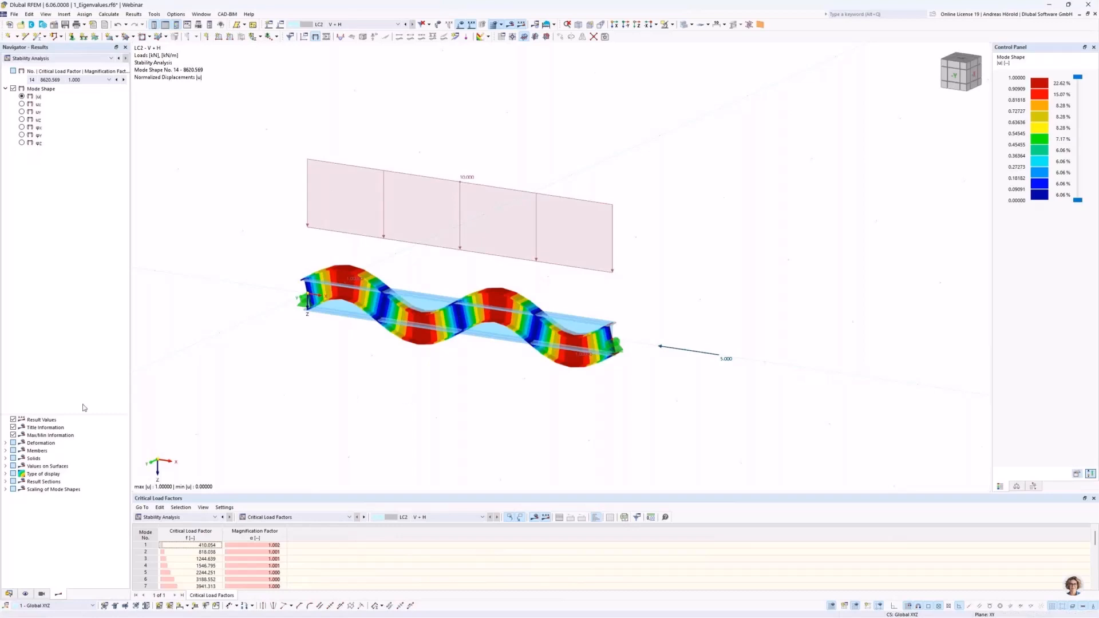
Switch to the 2_Cube model, set the work plane to XZ and place its origin at an upper corner of the cube's front face.
left_click(8, 595)
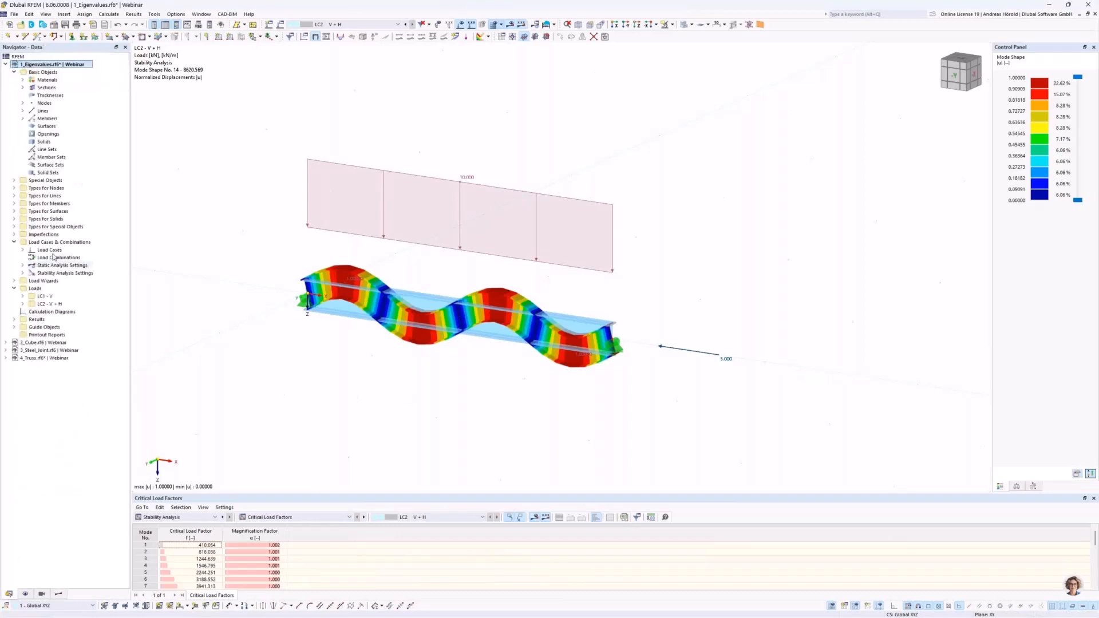
left_click(53, 343)
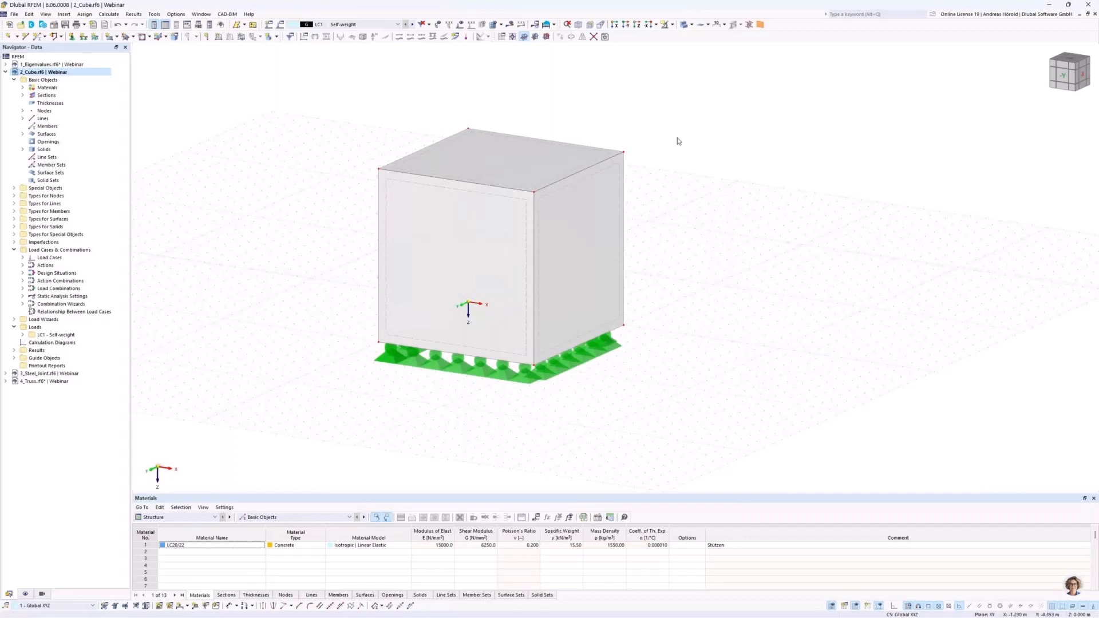
left_click(547, 37)
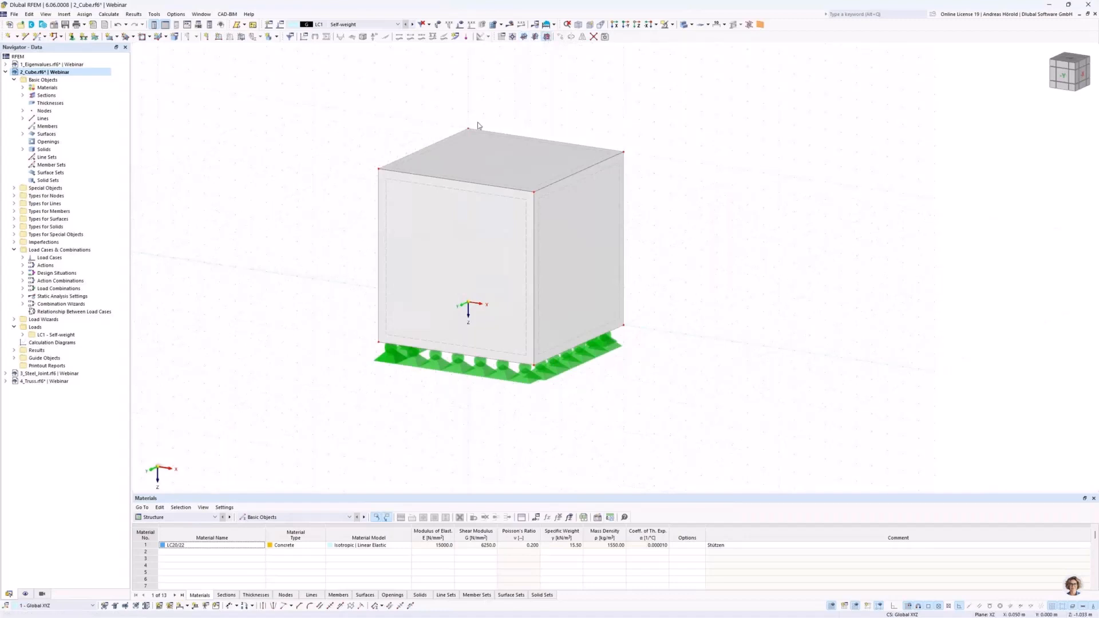
left_click(513, 37)
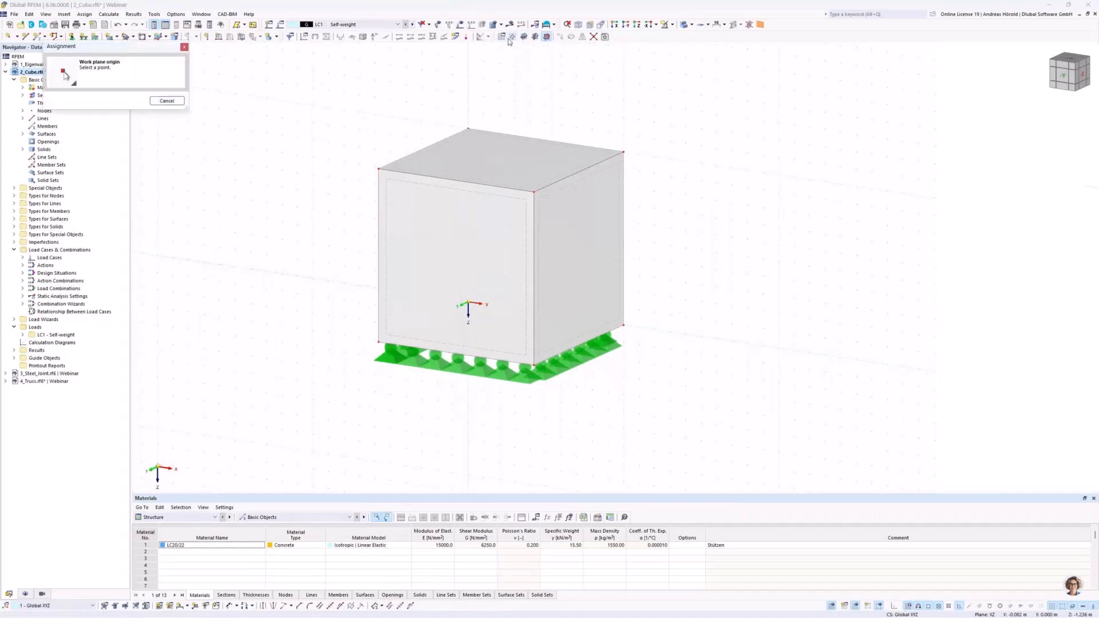
left_click(378, 169)
middle_click_drag(710, 241, 736, 241, "ctrl")
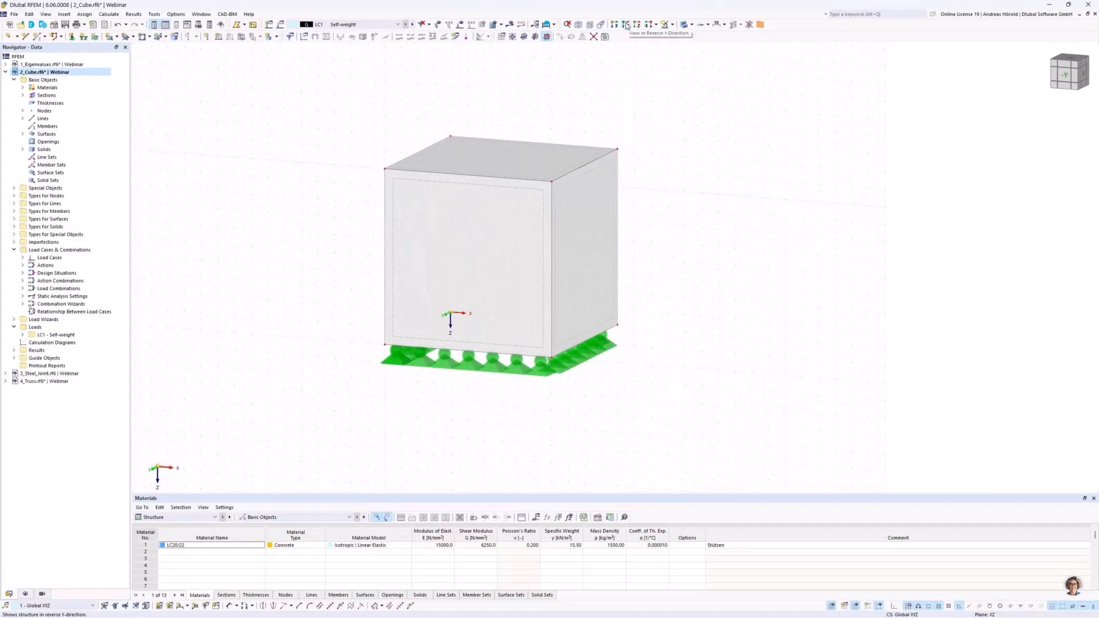
Draw a rectangular opening about 0.2 × 0.2 m on the cube's front face, ending at X 0.600 m, Z -0.400 m.
left_click(626, 25)
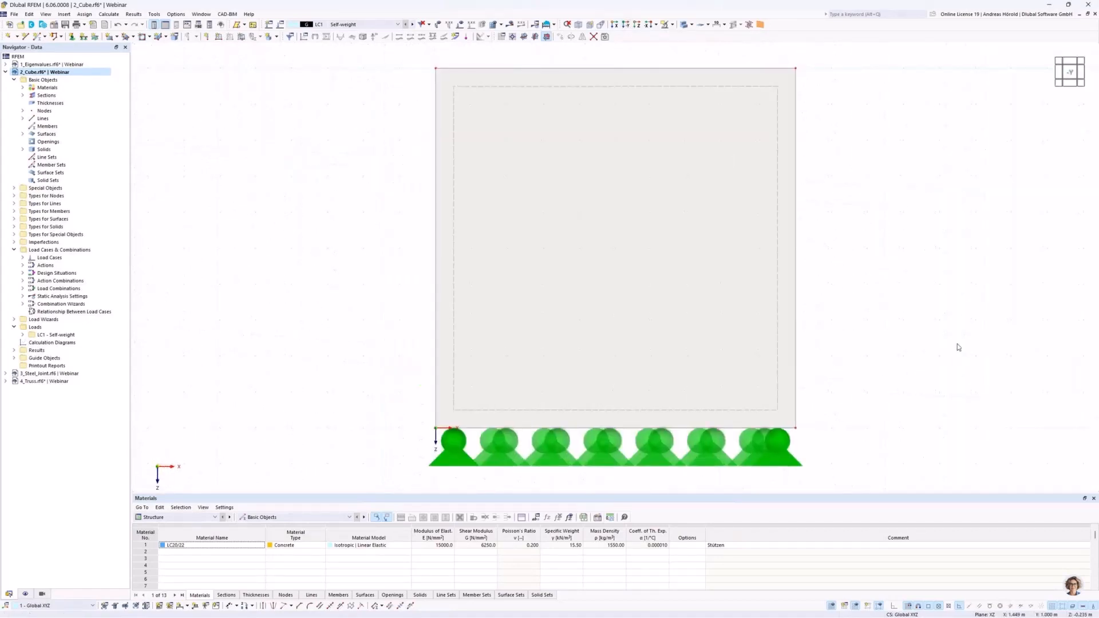
left_click(149, 37)
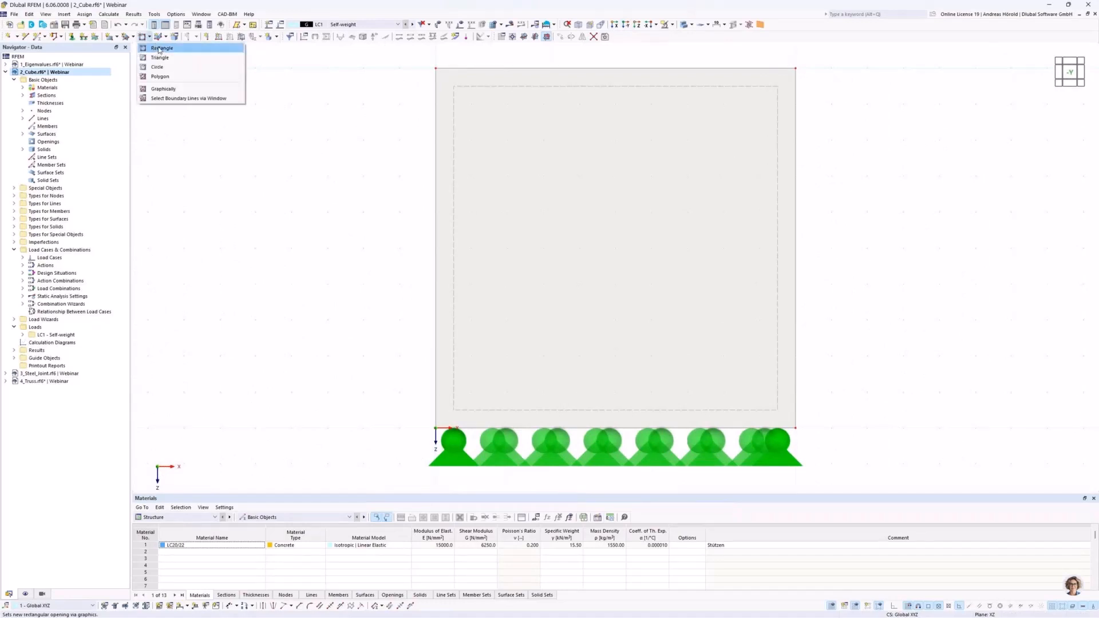
left_click(160, 49)
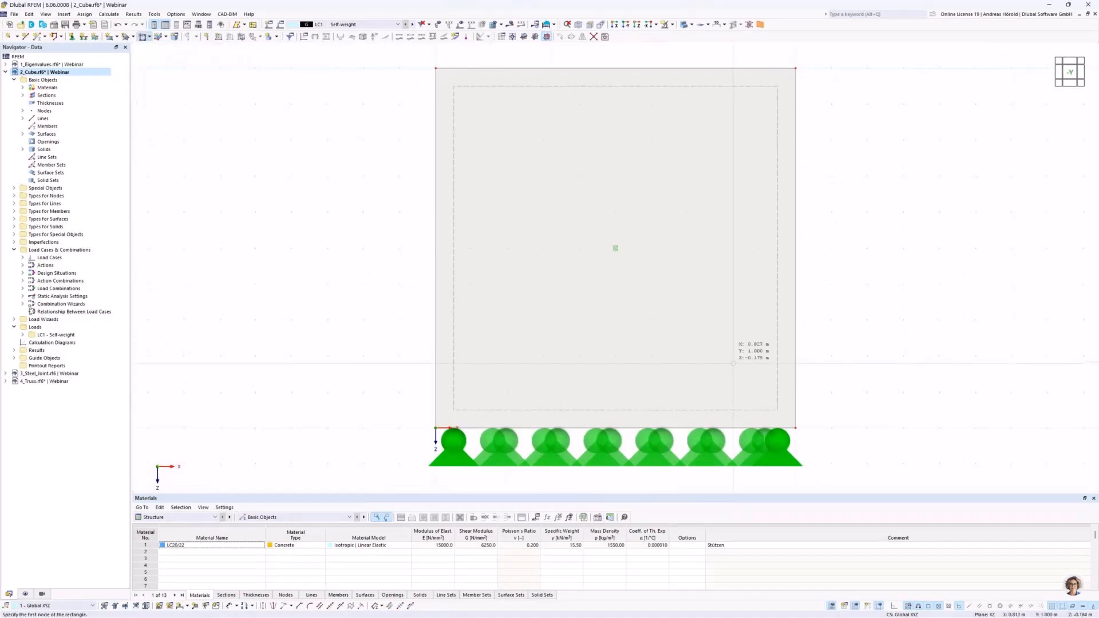
left_click(724, 356)
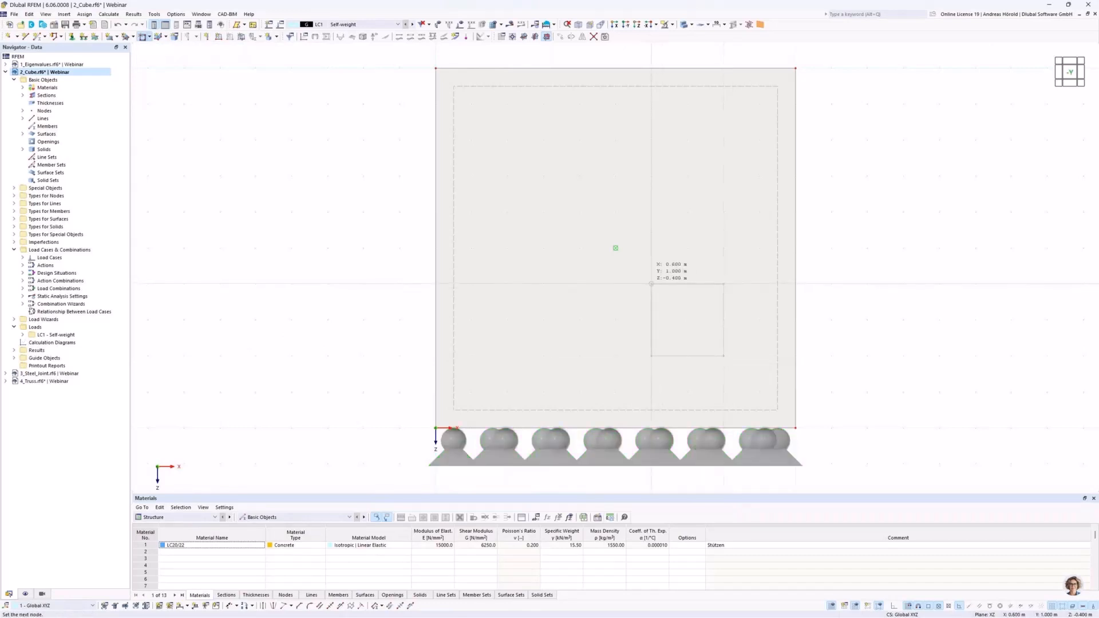
left_click(652, 284)
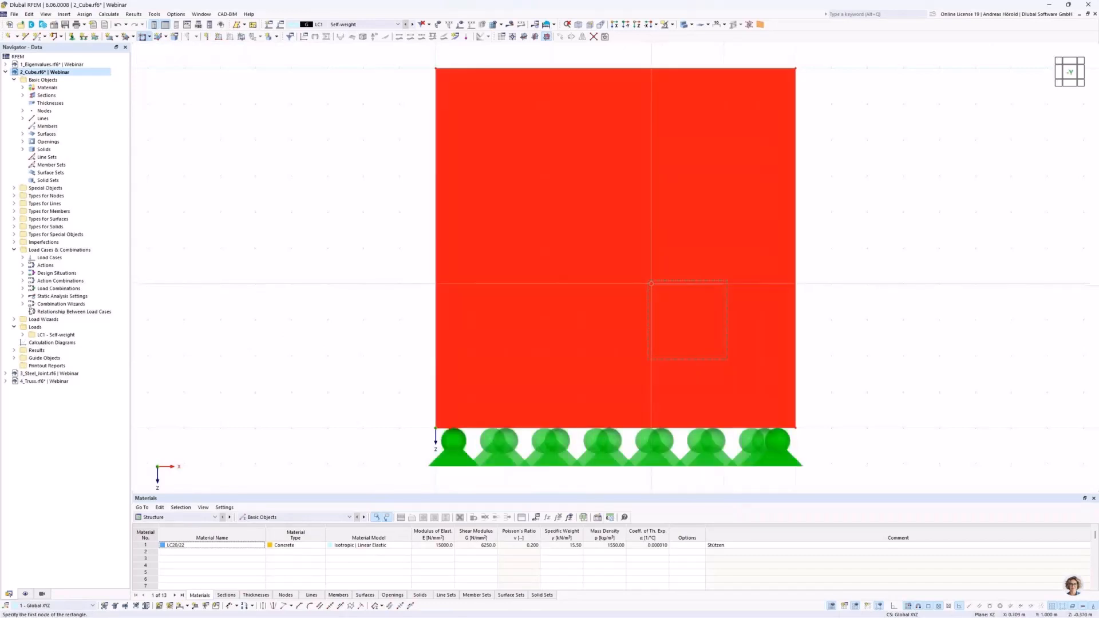
mouse_move(886, 348)
middle_mouse_down("ctrl")
mouse_move(860, 371)
mouse_move(874, 351)
middle_mouse_up("ctrl")
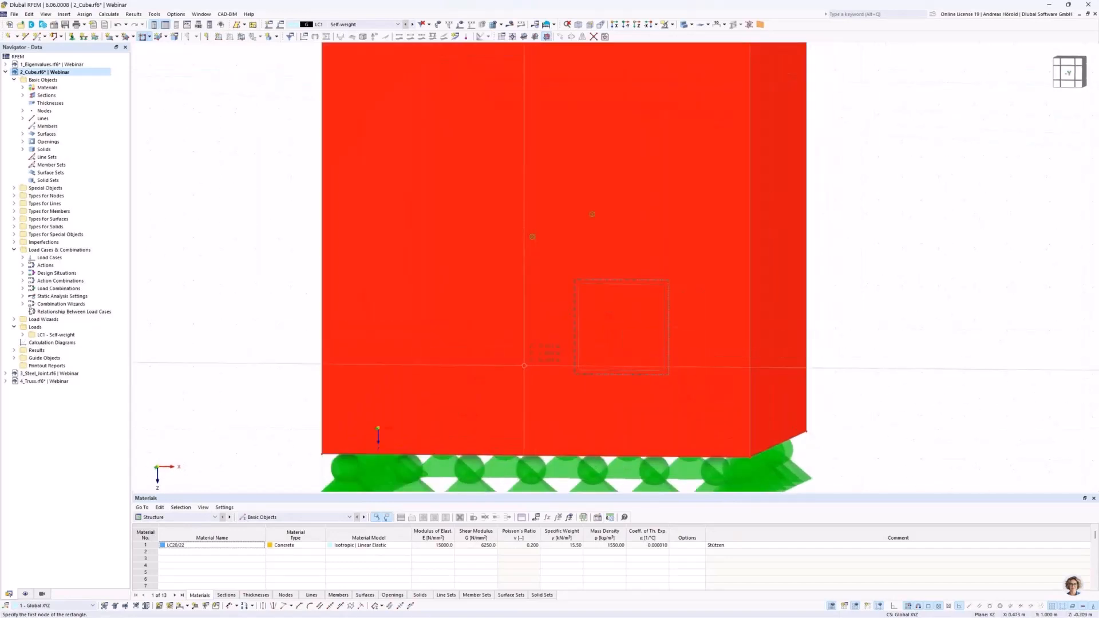
key("Escape")
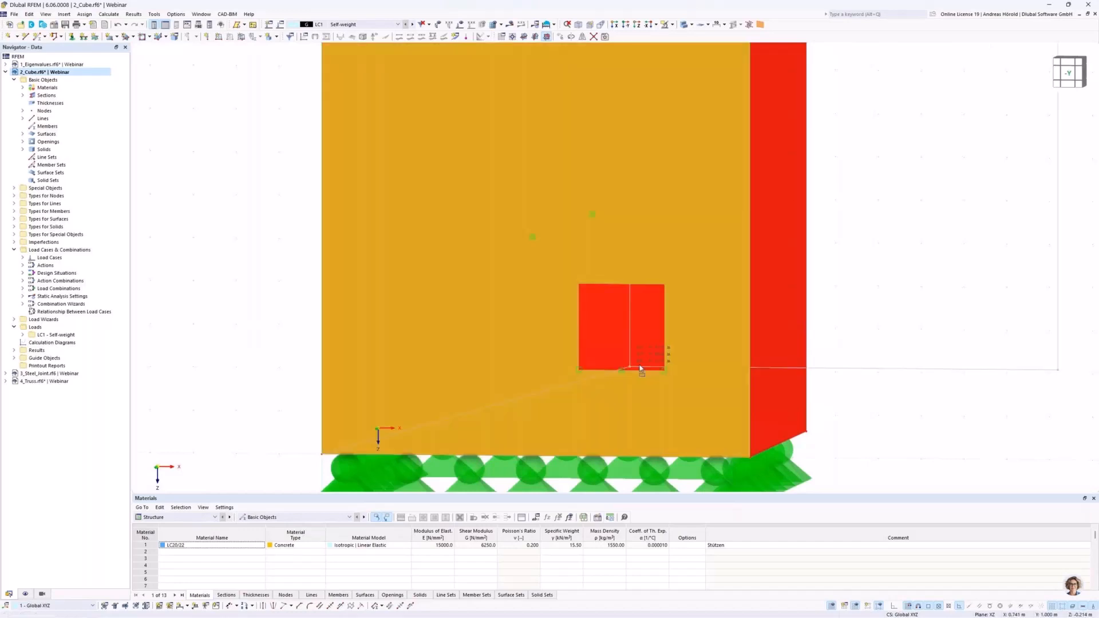
Undo the accidental move of the cube's front face and toggle the Deactivate Drag & Drop option on and back off.
scroll(707, 359, "down", 5)
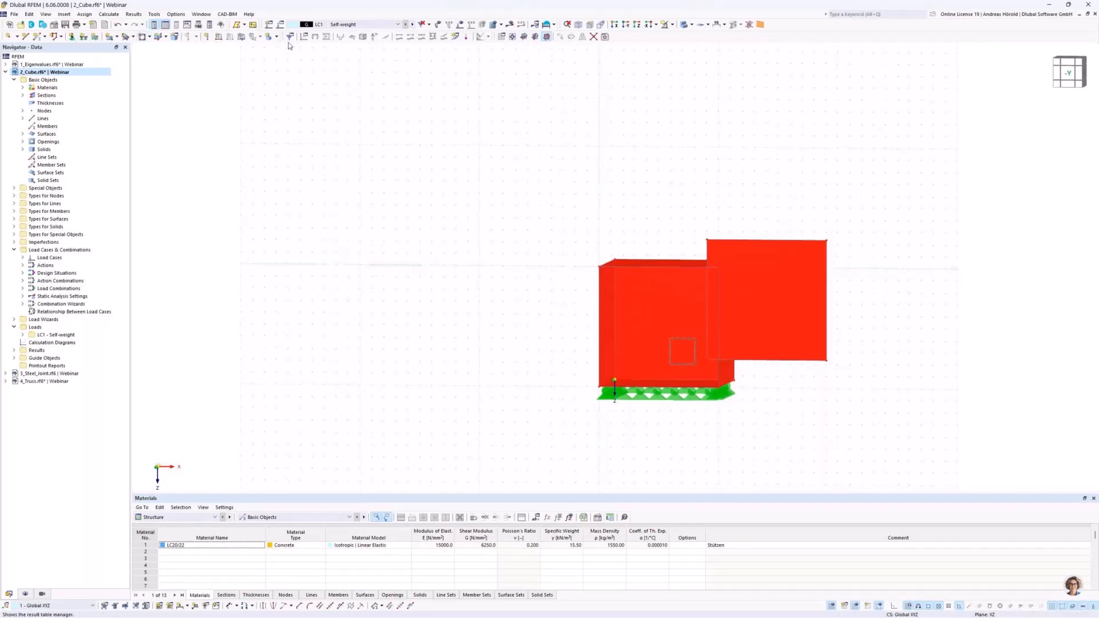
left_click(118, 25)
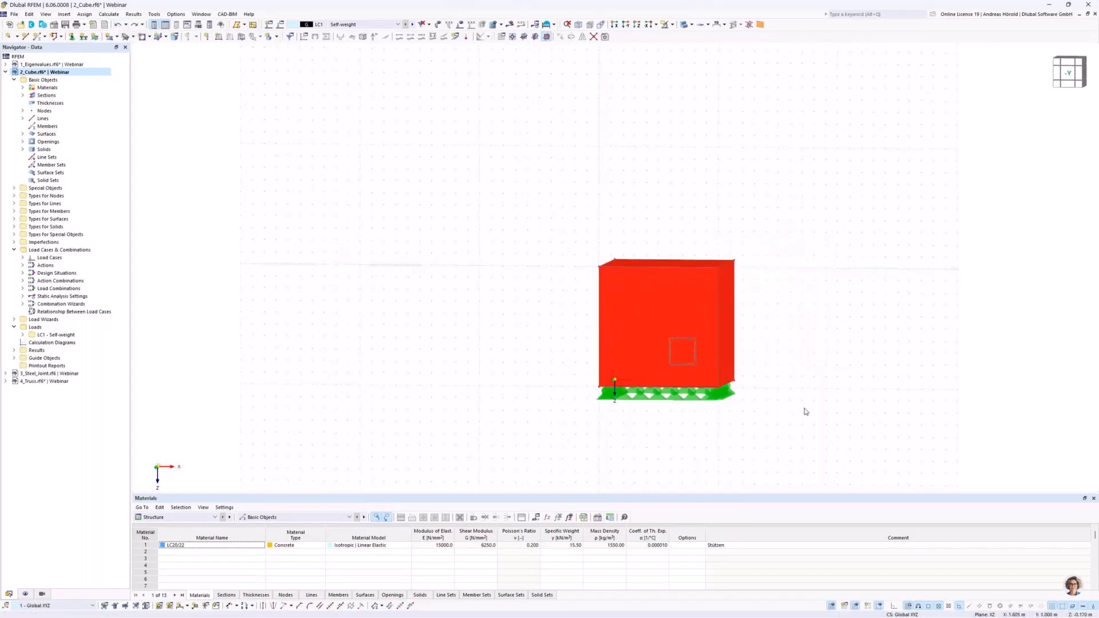
right_click(778, 335)
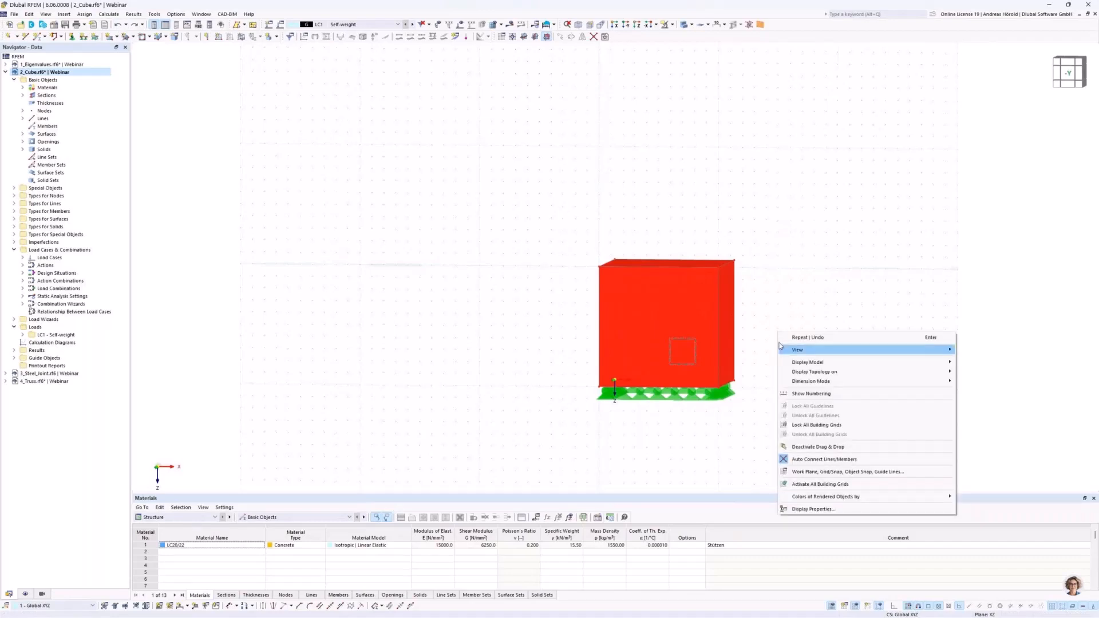
left_click(784, 448)
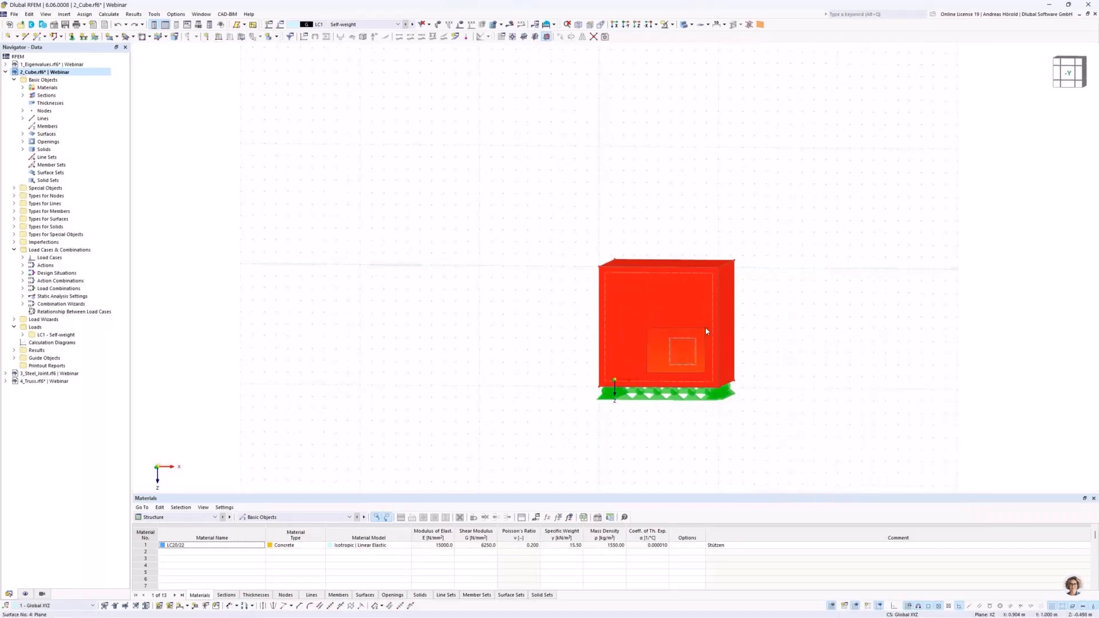
right_click(785, 352)
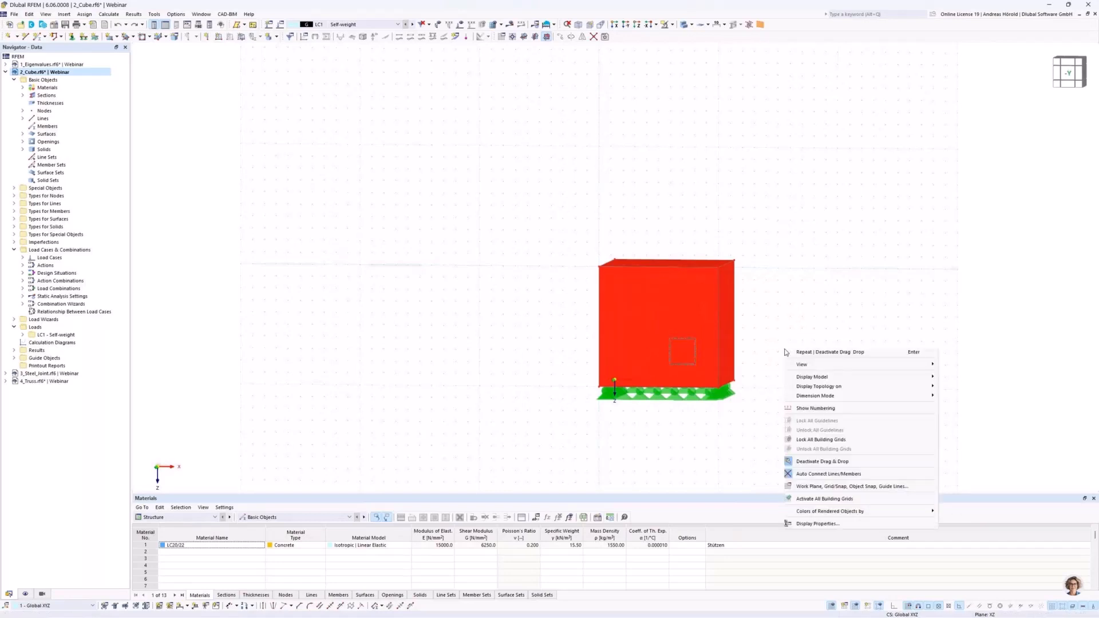
left_click(789, 464)
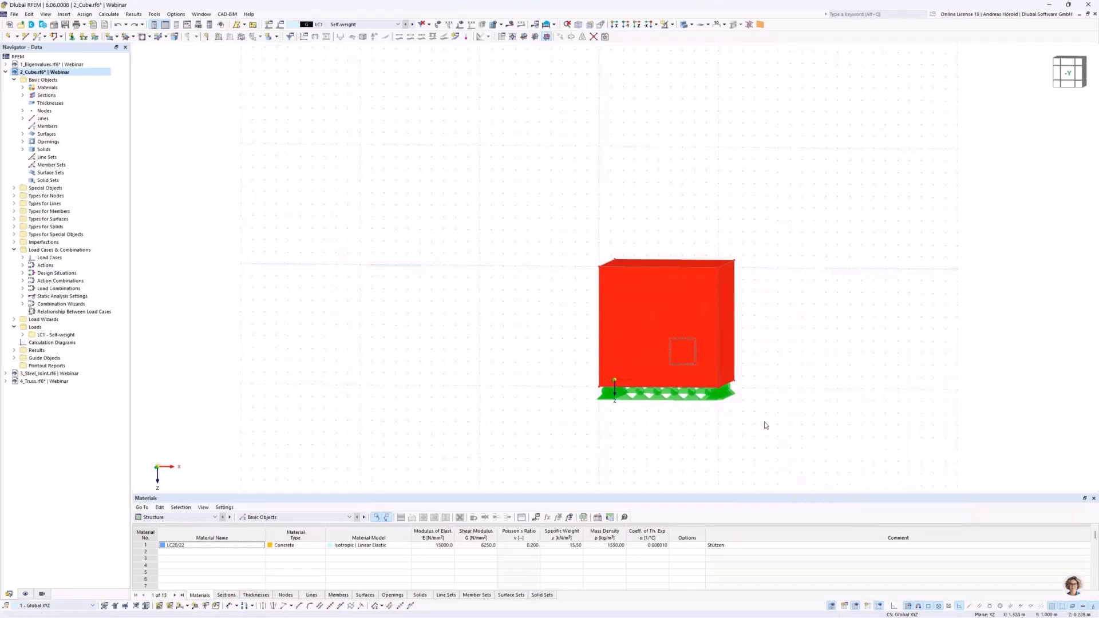
Set up a one-step copy of the square opening with a displacement vector of -1.000 m in Y, picked along the cube's edge.
scroll(728, 371, "up", 3)
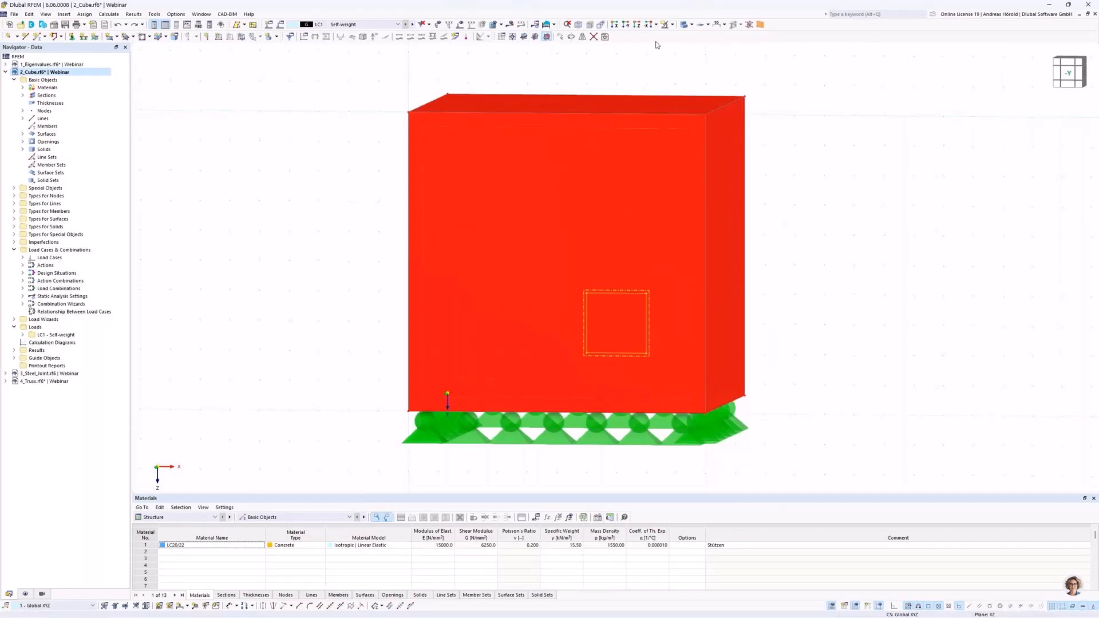
left_click(562, 38)
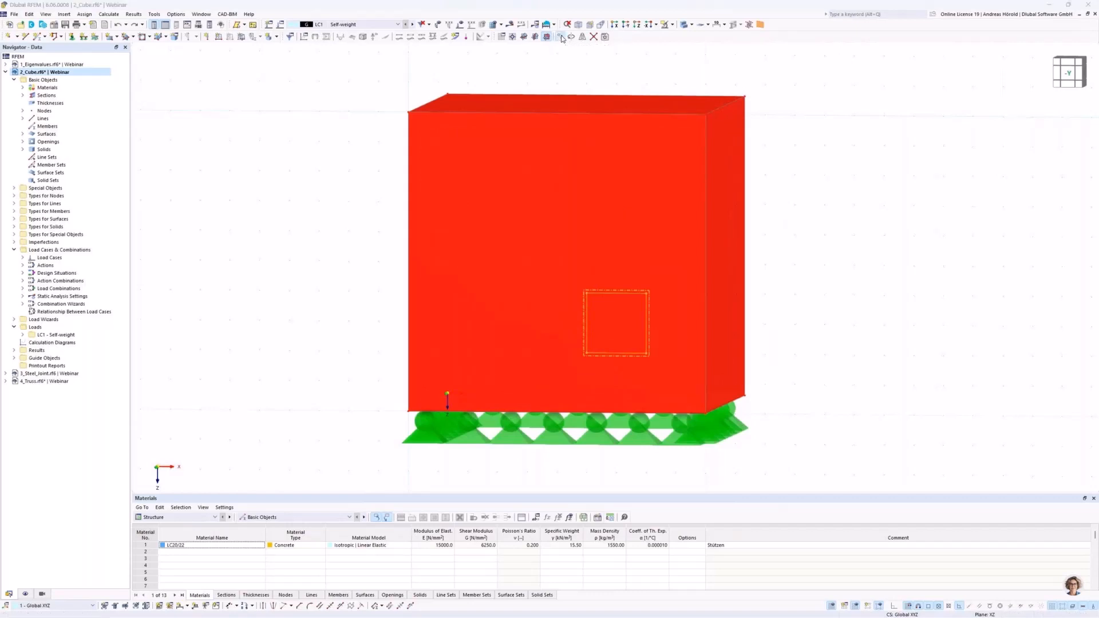
left_click(424, 237)
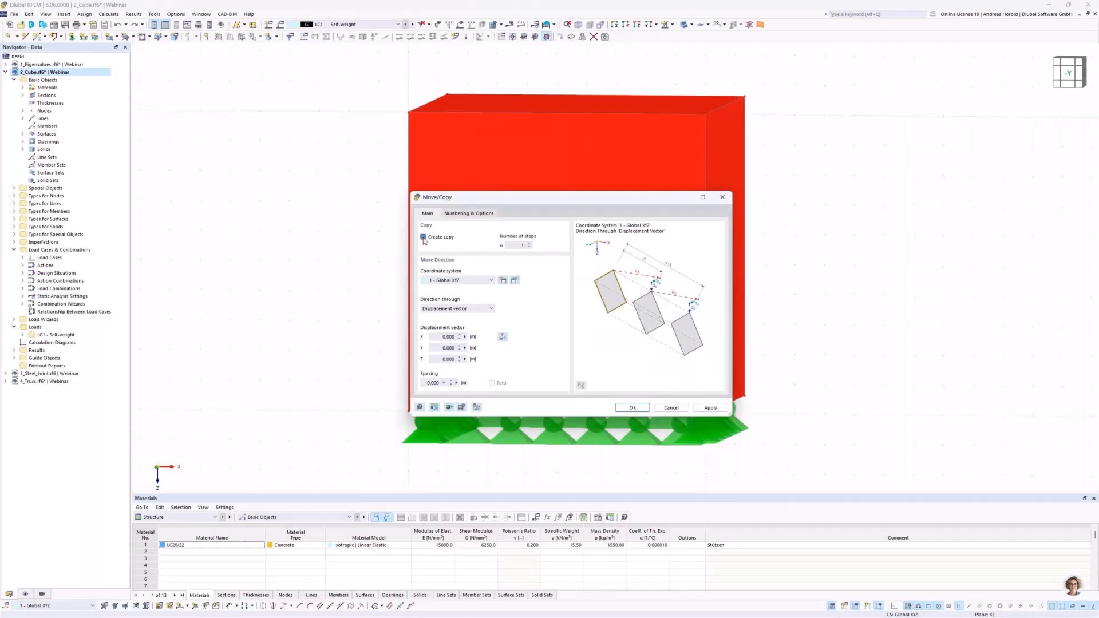
left_click(504, 337)
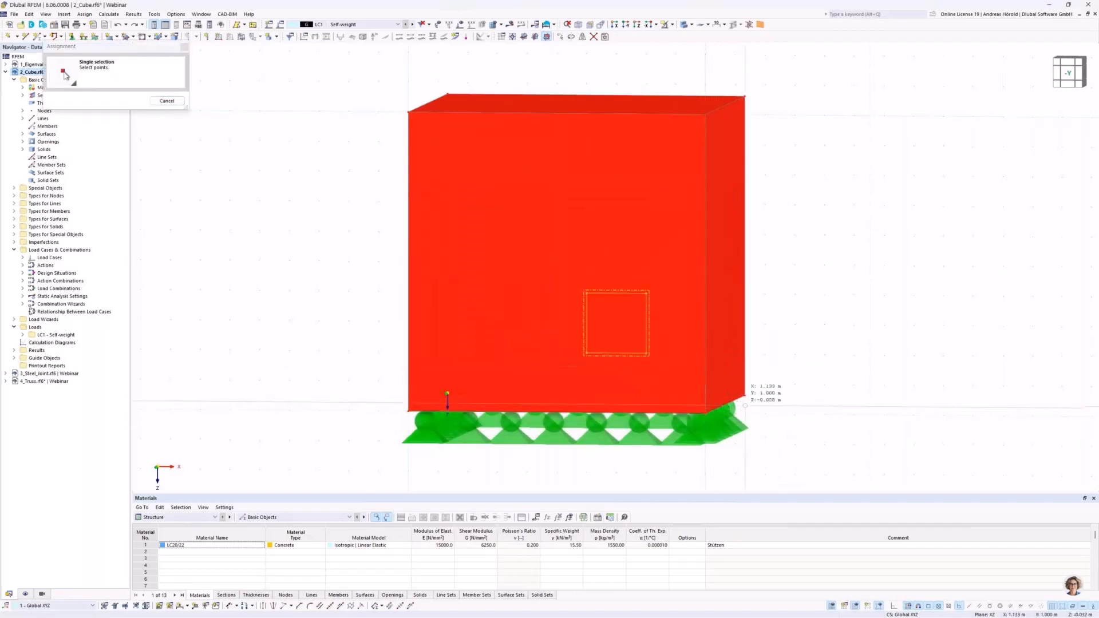
left_click(745, 395)
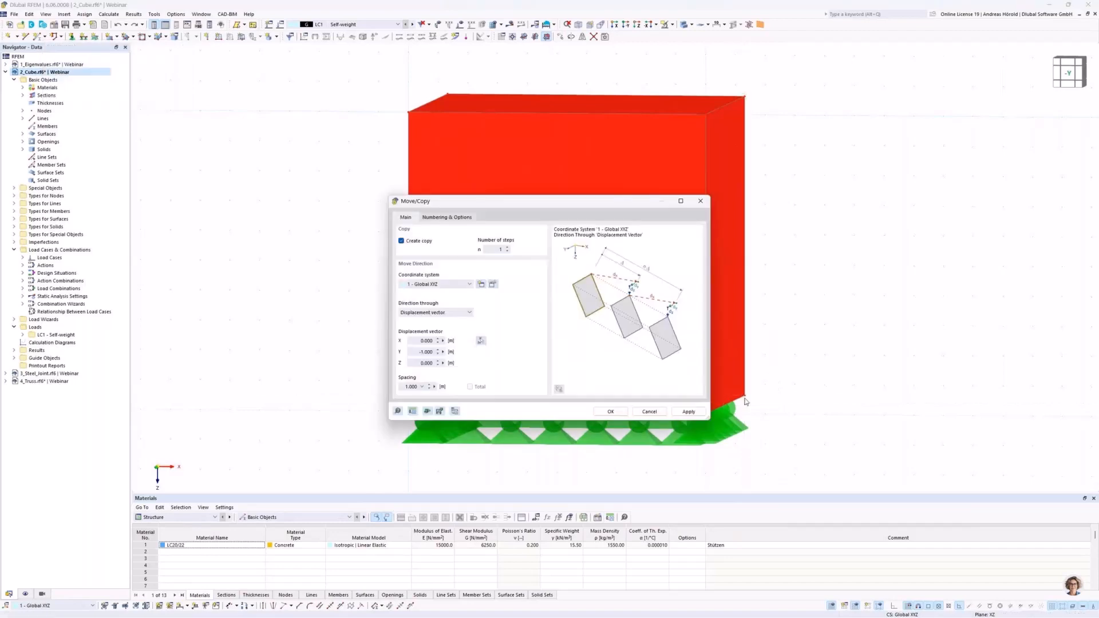
Enable step links joining nodes with lines and lines with surfaces, using surface 5 as the template, and create the opening's copy.
left_click(435, 217)
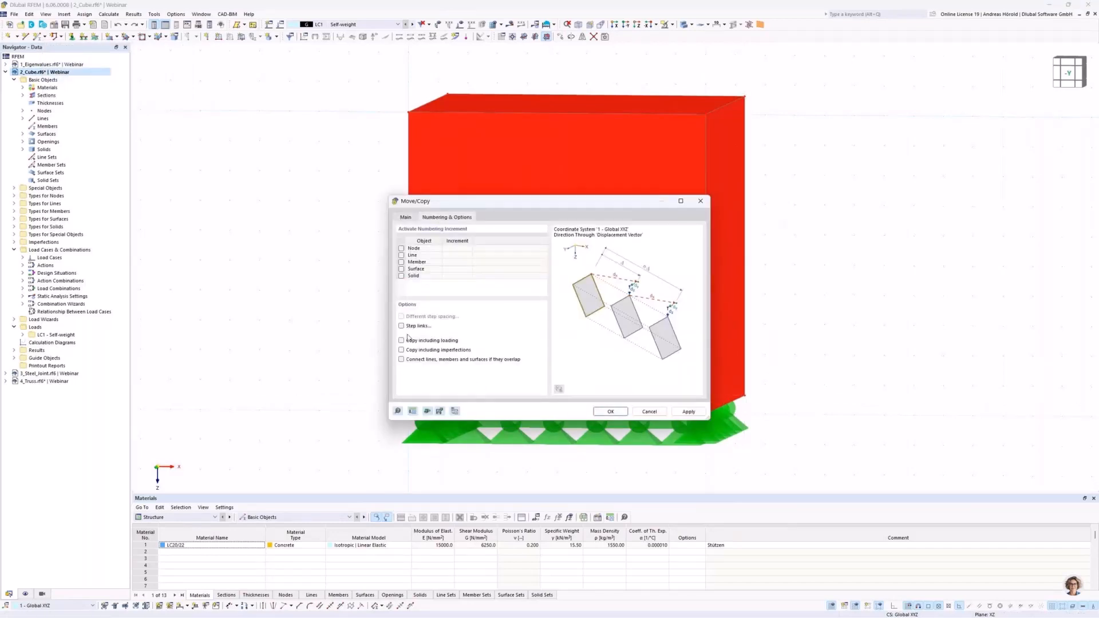
left_click(401, 326)
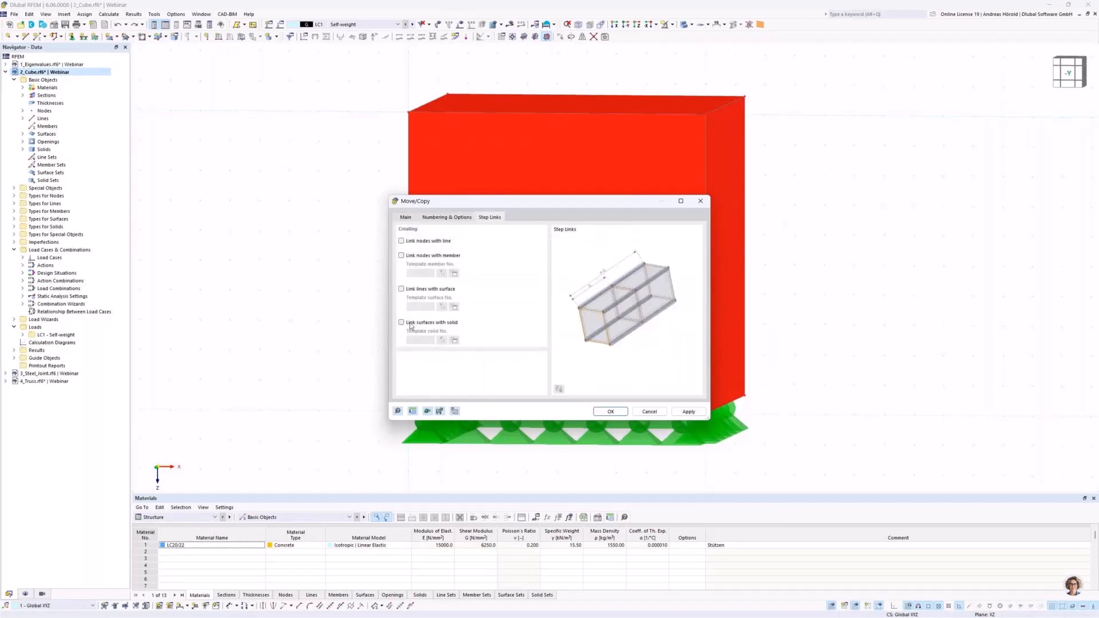
left_click(401, 241)
left_click(401, 289)
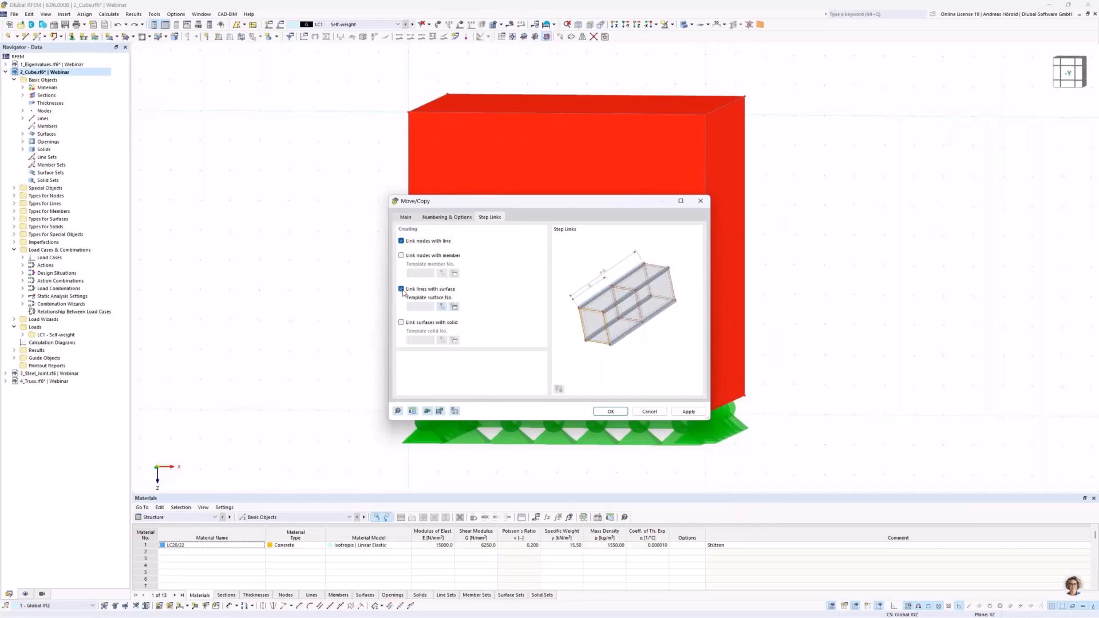
left_click(442, 308)
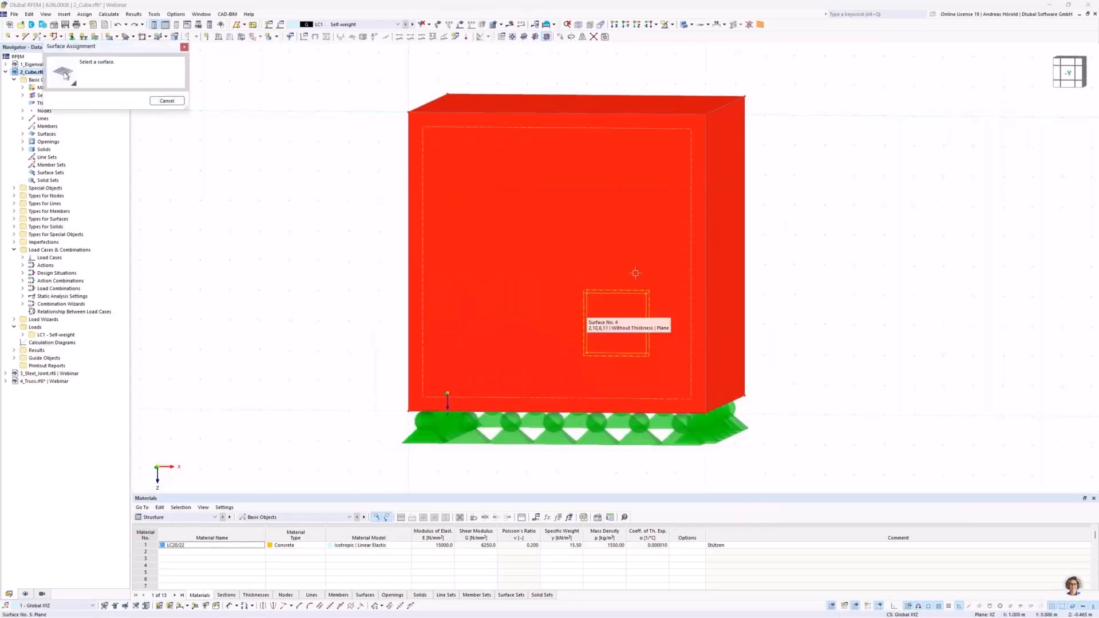
left_click(728, 268)
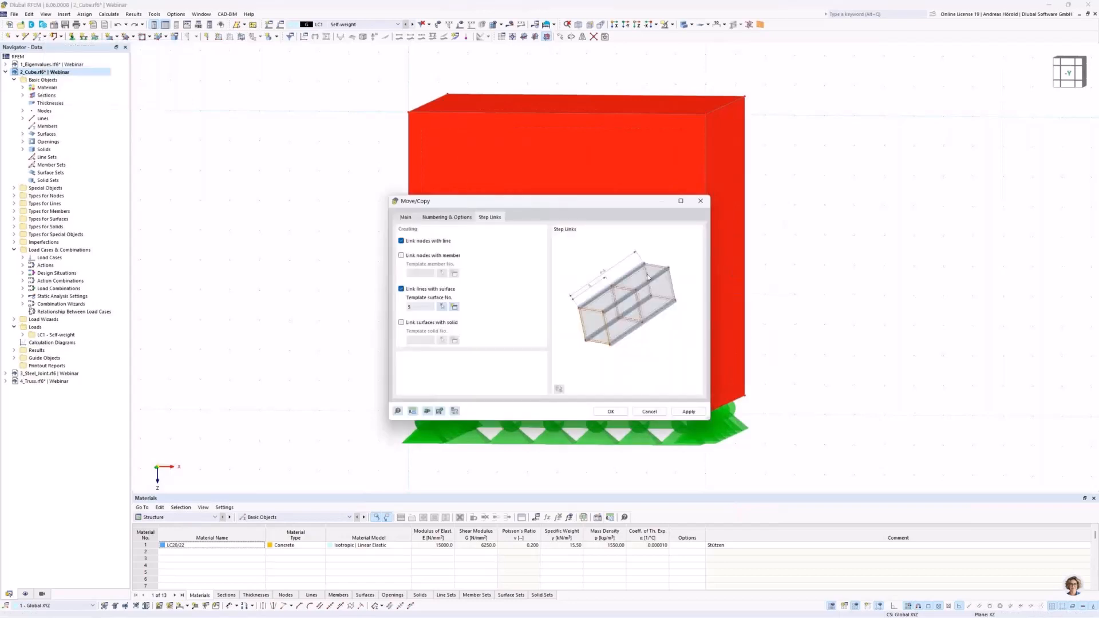
left_click(610, 411)
mouse_move(914, 336)
middle_mouse_down("ctrl")
mouse_move(898, 345)
mouse_move(917, 326)
mouse_move(937, 338)
mouse_move(928, 334)
middle_mouse_up("ctrl")
Draw a circular opening of about 0.09 m radius near the upper-left corner of the cube's front face, centred at about X 0.2 m, Z -0.8 m.
left_click(626, 24)
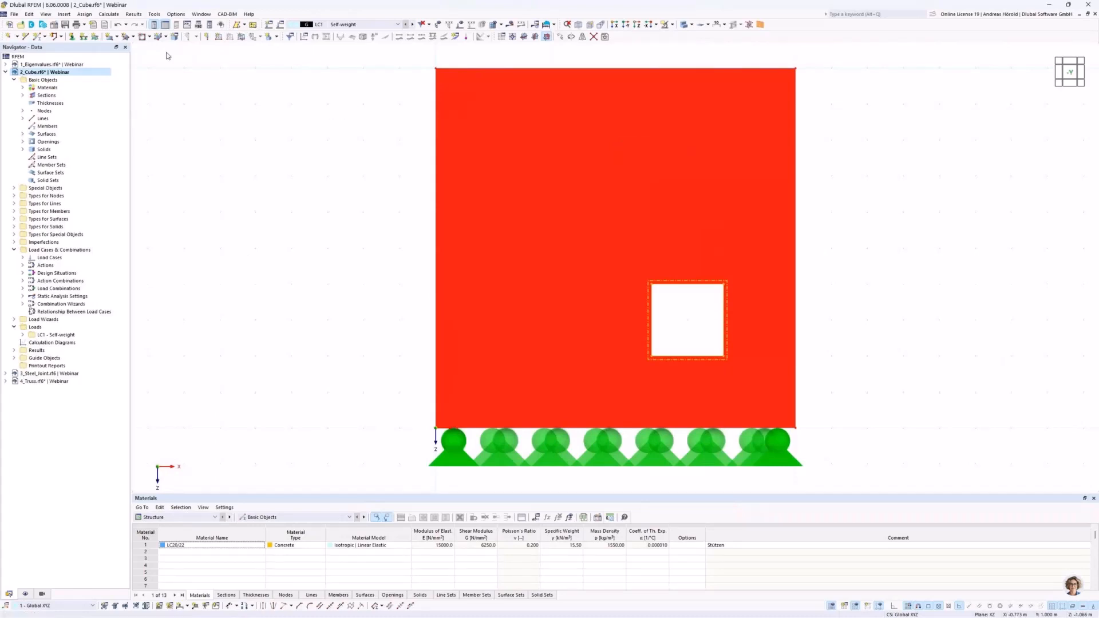
left_click(149, 38)
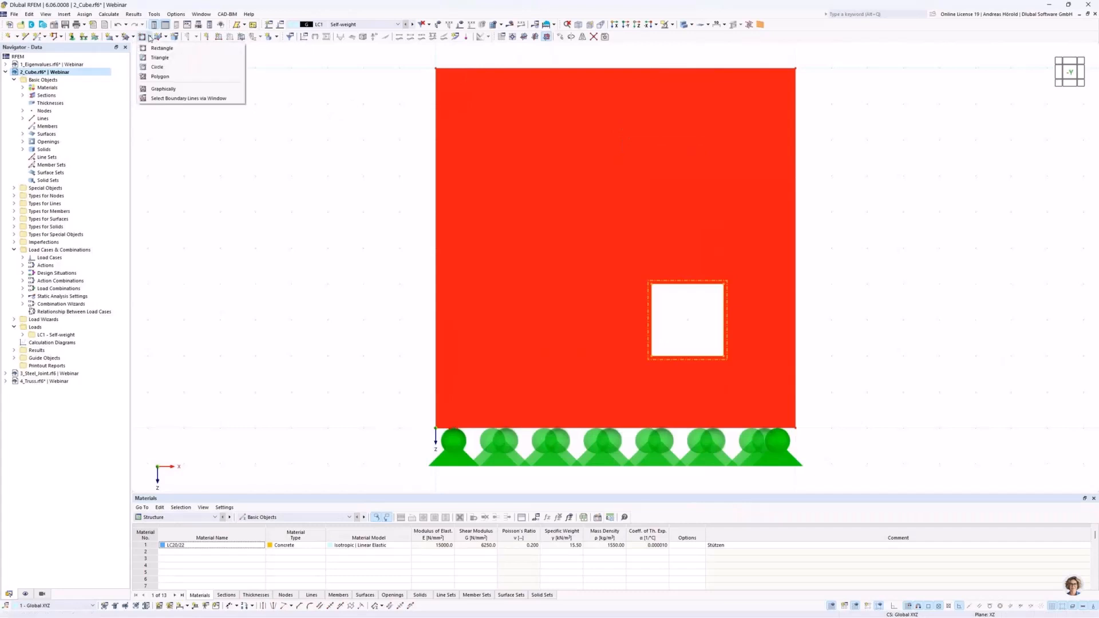
left_click(153, 68)
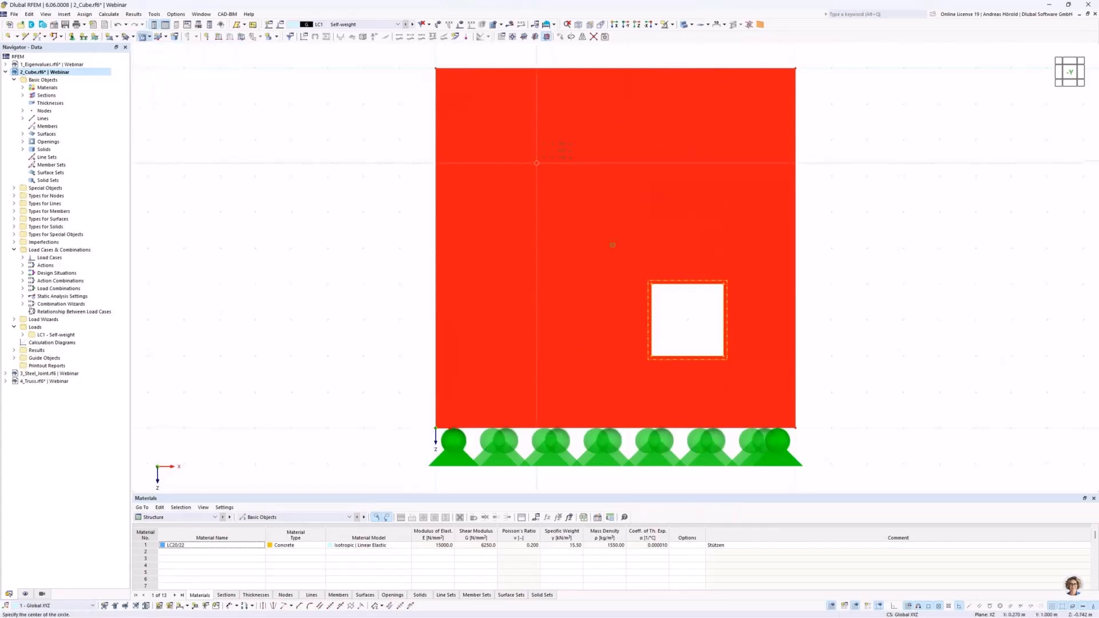
scroll(522, 163, "up", 1)
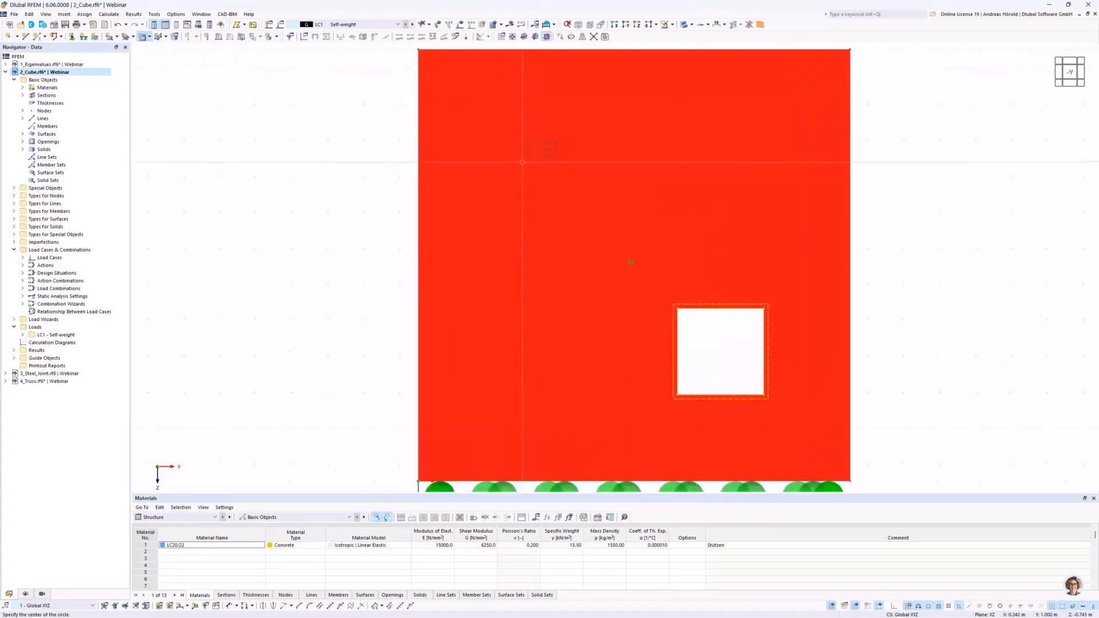
scroll(595, 178, "down", 2)
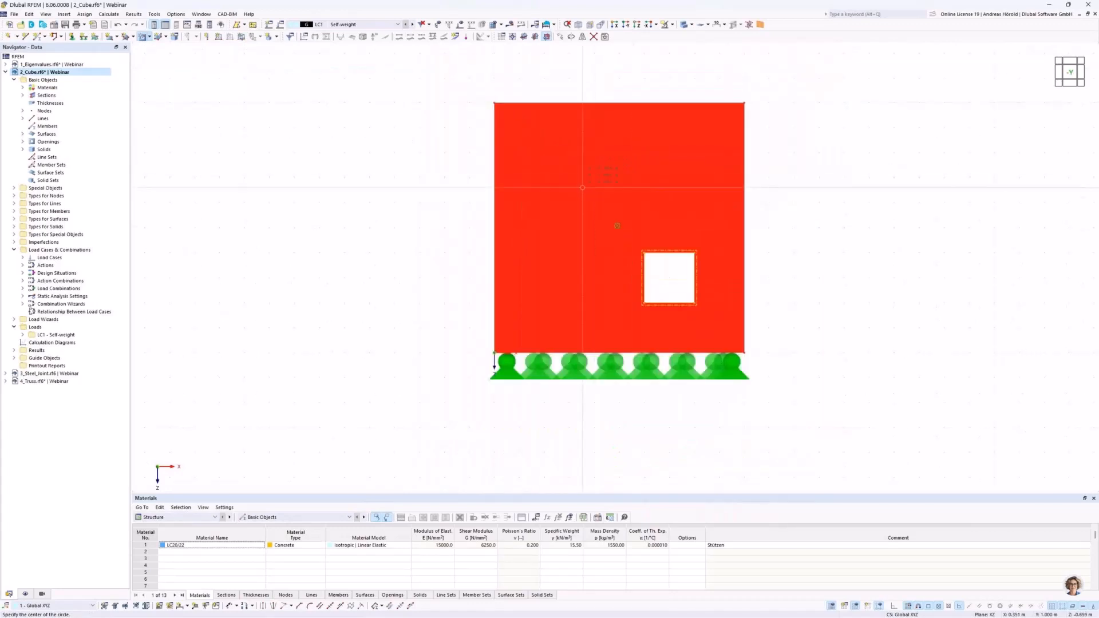
left_click(544, 152)
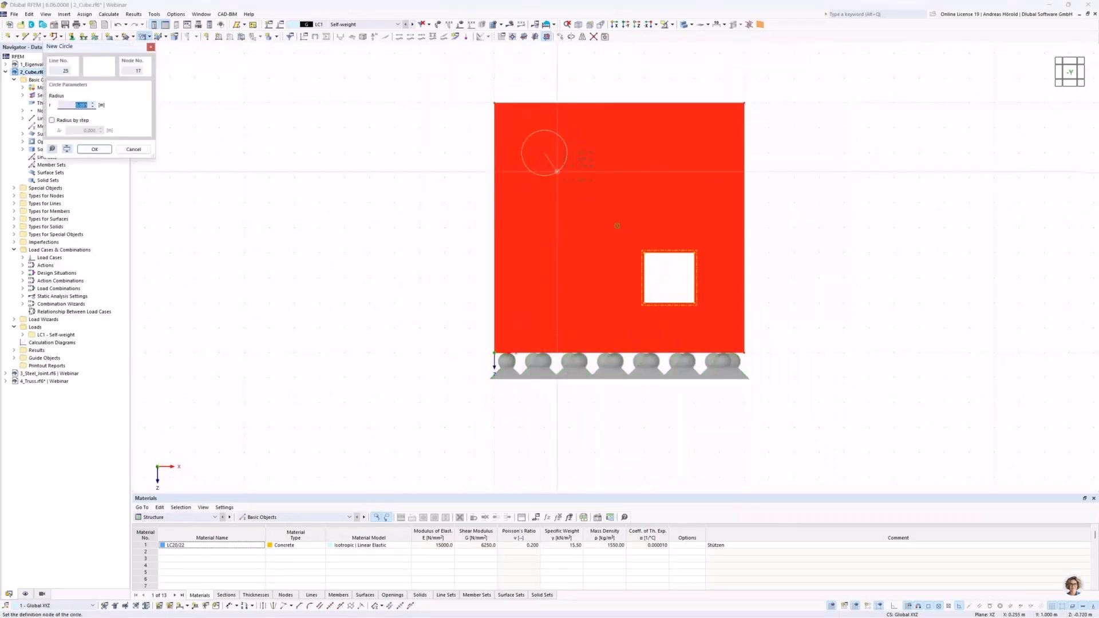
left_click(558, 170)
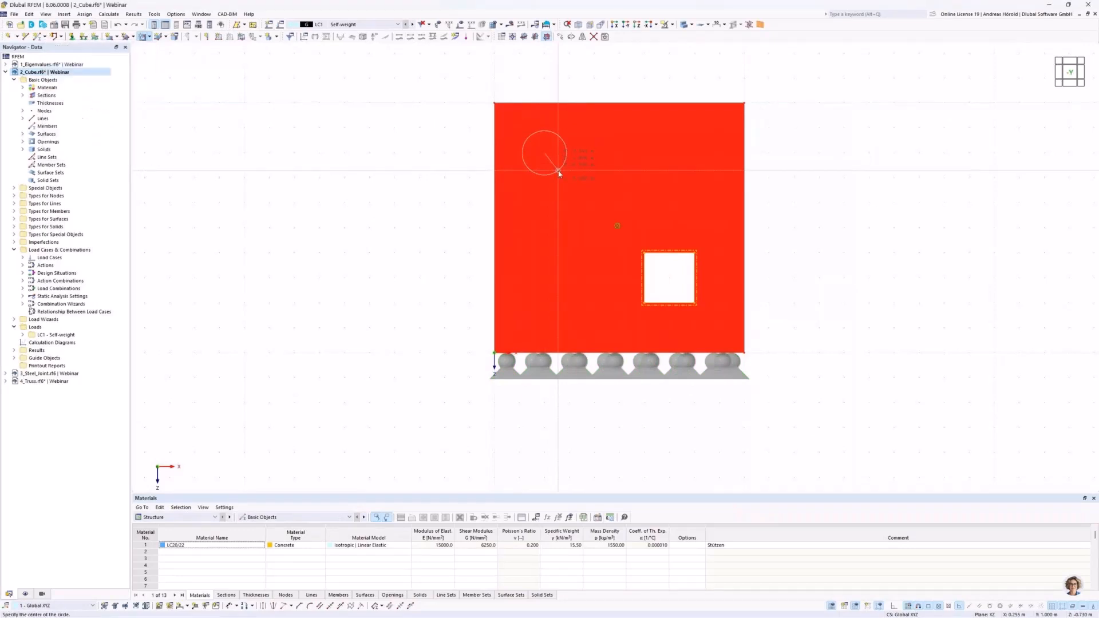
key("Escape")
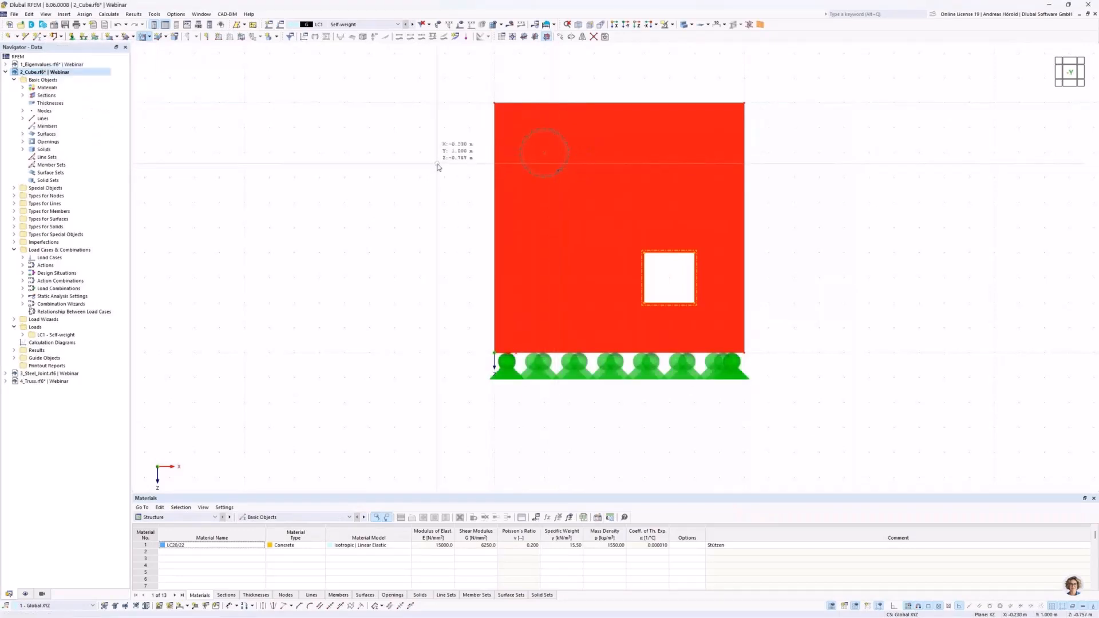
Copy the circular opening once by -0.8 m in Y, with step links joining nodes with lines and lines with surfaces using template surface 5.
middle_click_drag(439, 171, 422, 247)
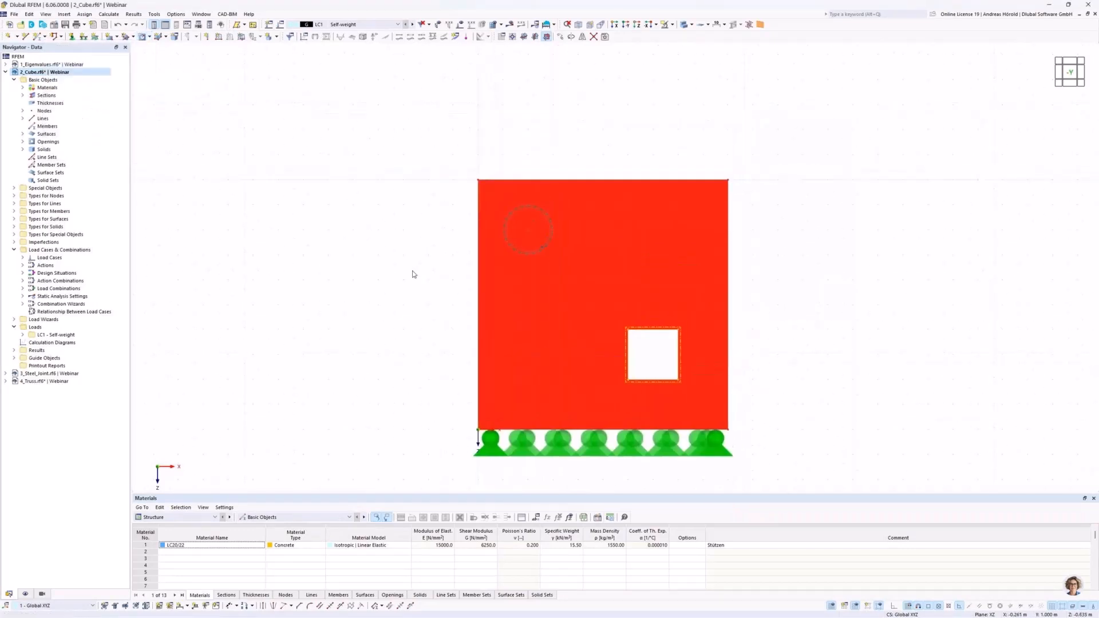
scroll(443, 255, "up", 1)
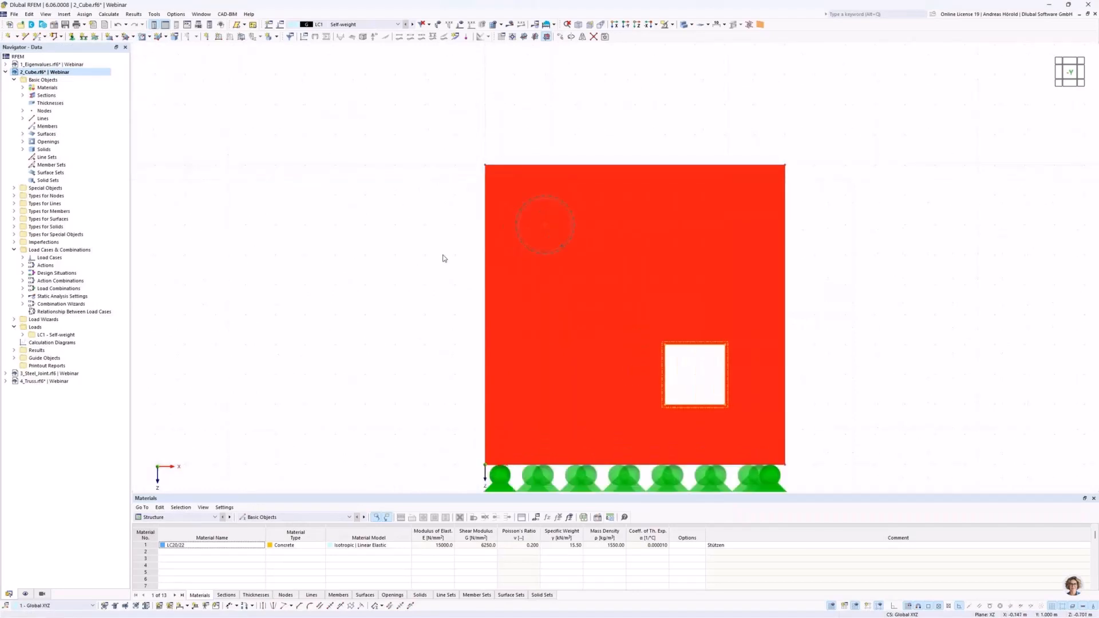
middle_click_drag(443, 255, 369, 253)
left_click_drag(369, 276, 532, 188)
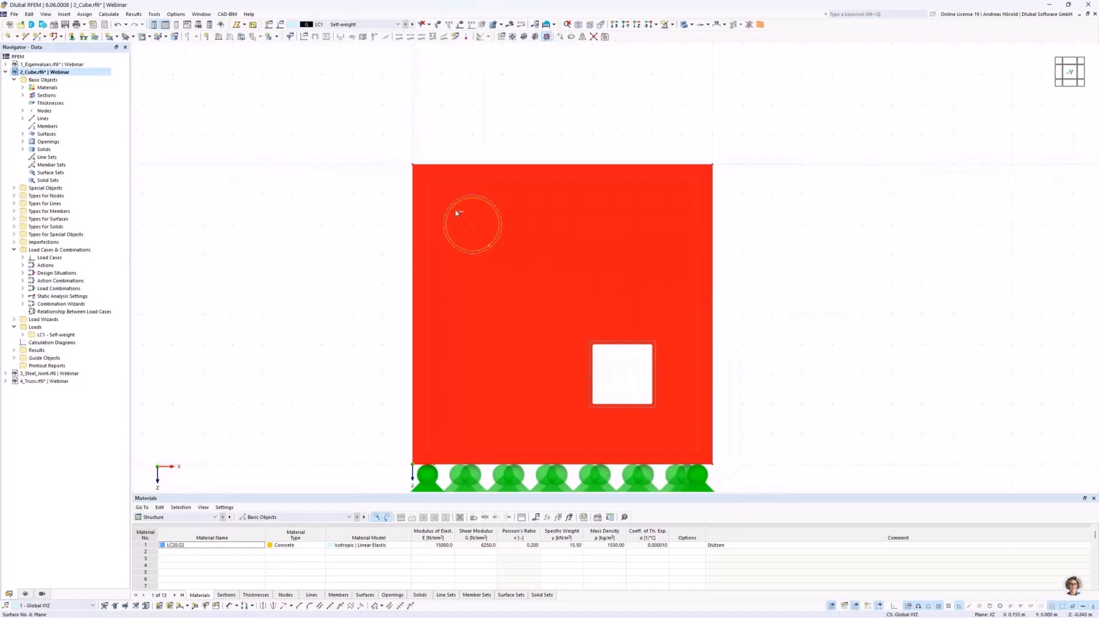
scroll(490, 211, "up", 2)
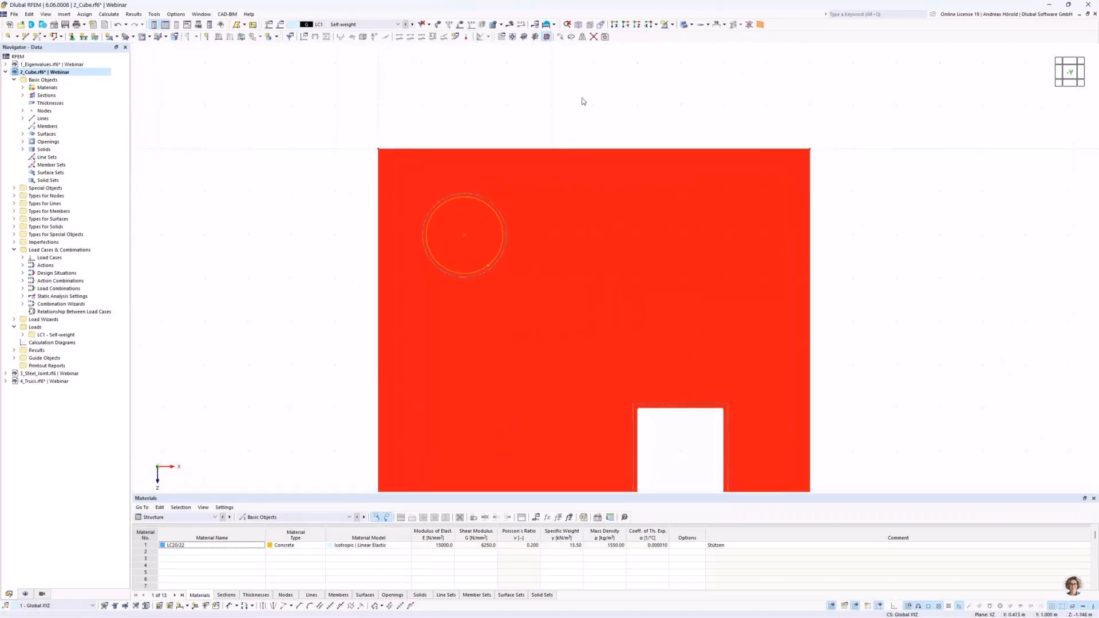
left_click(560, 37)
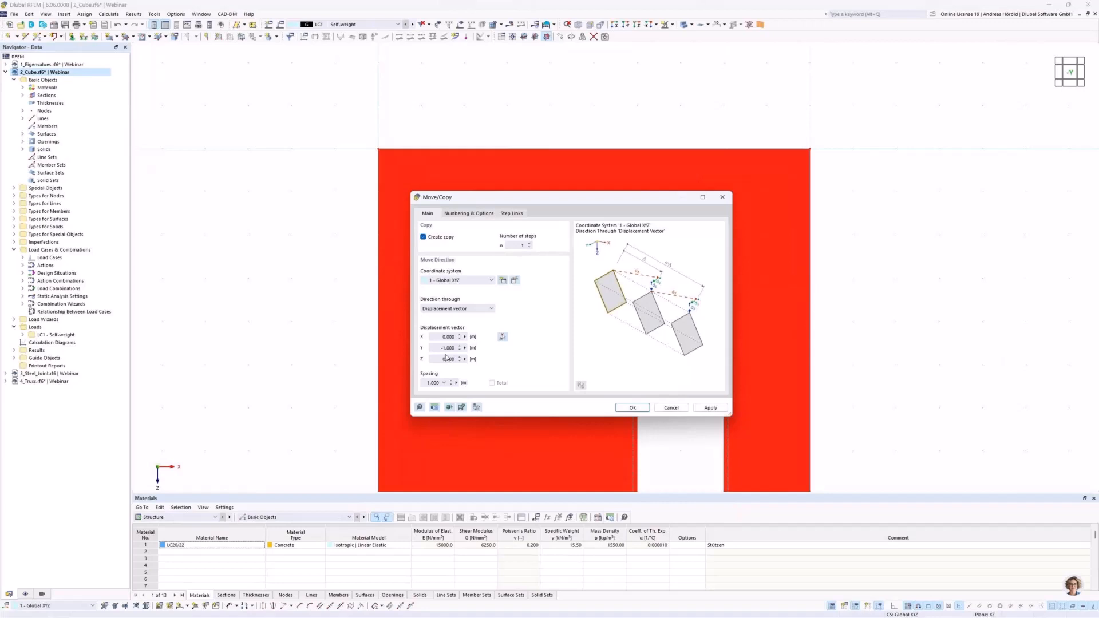
left_click_drag(444, 347, 478, 351)
type("-0,8")
left_click(465, 214)
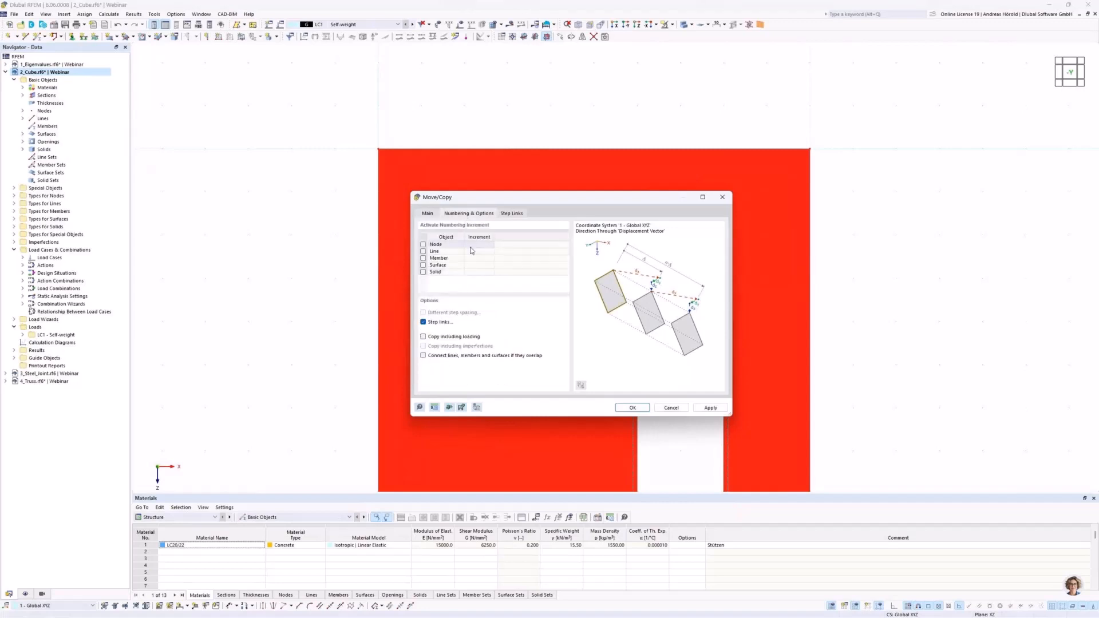
left_click(510, 215)
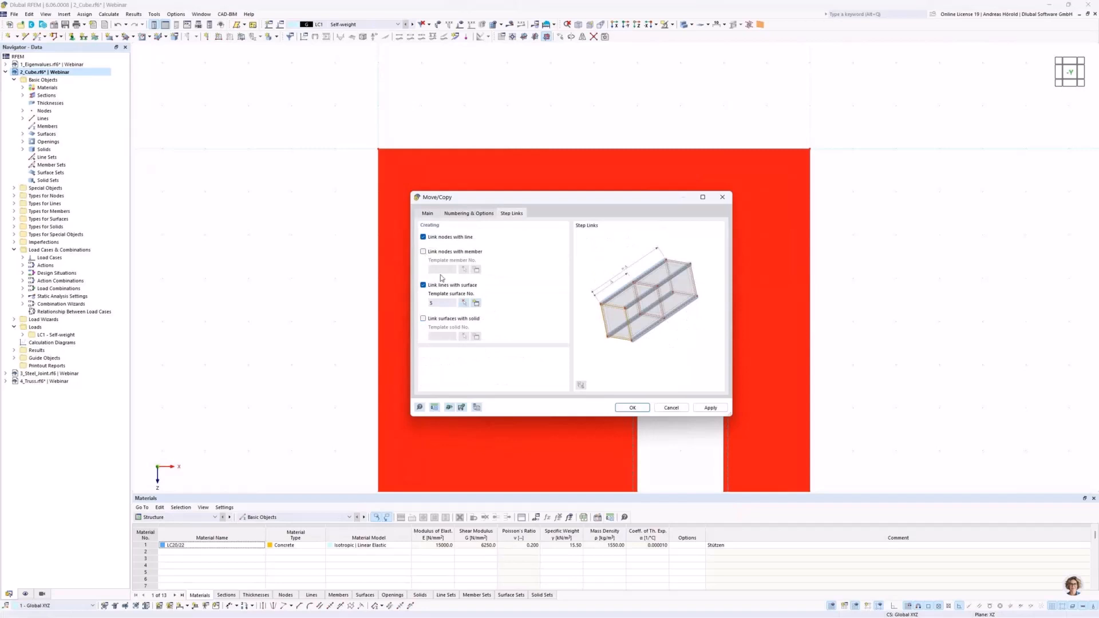
left_click(626, 408)
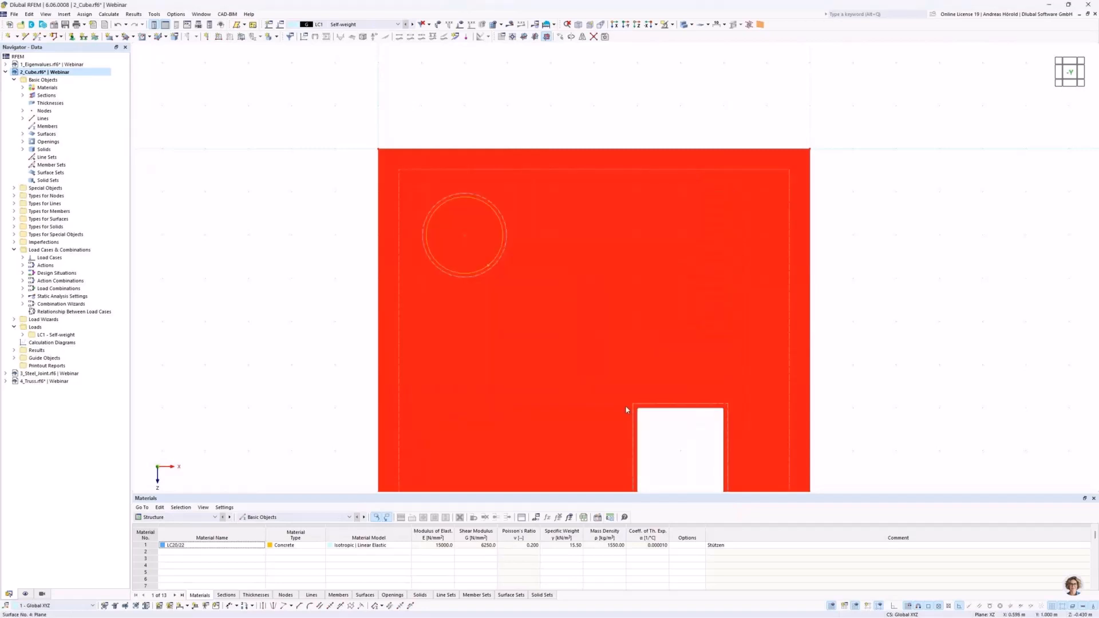
Display the cube as a transparent model and switch it to wireframe, viewed obliquely at the circular recess's inner end.
mouse_move(884, 277)
middle_mouse_down("ctrl")
mouse_move(864, 304)
mouse_move(744, 345)
mouse_move(661, 349)
mouse_move(741, 353)
mouse_move(879, 291)
middle_mouse_up("ctrl")
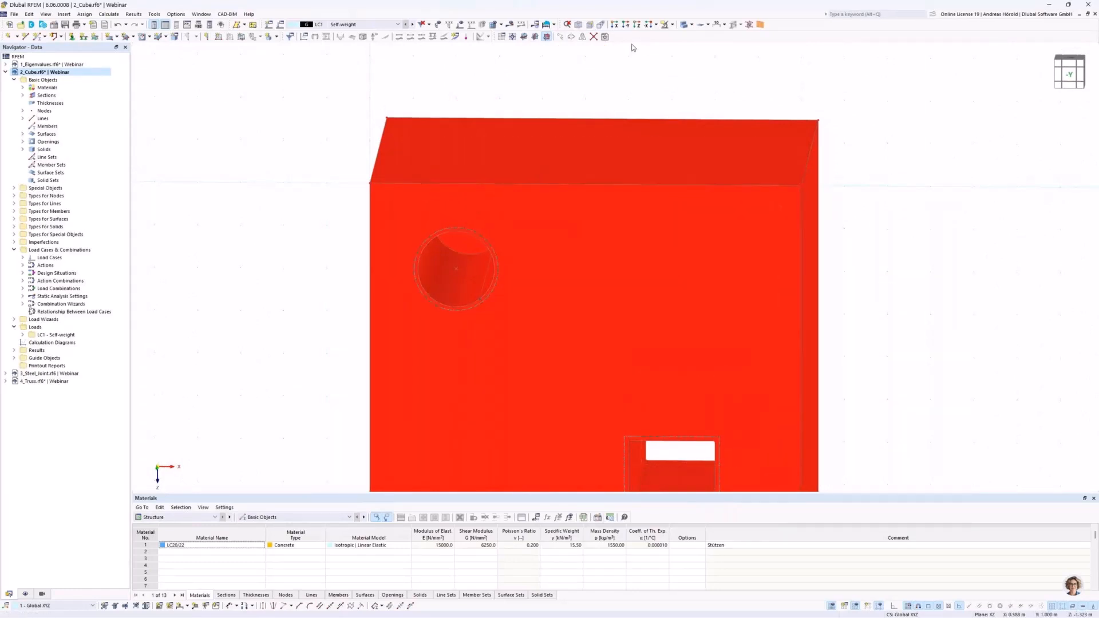
left_click(693, 27)
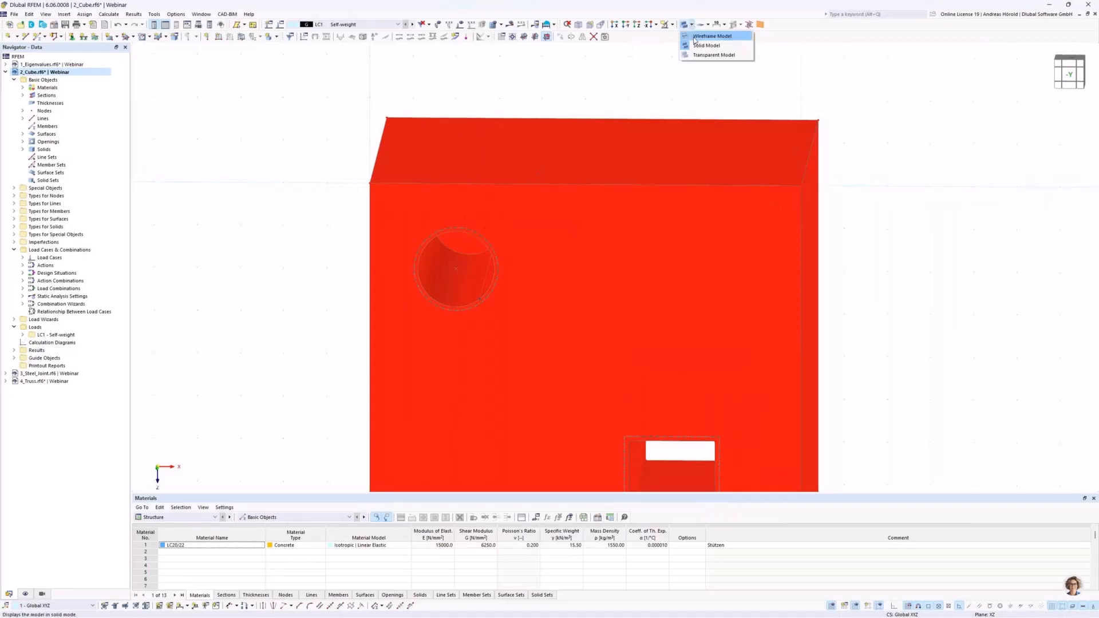
left_click(686, 57)
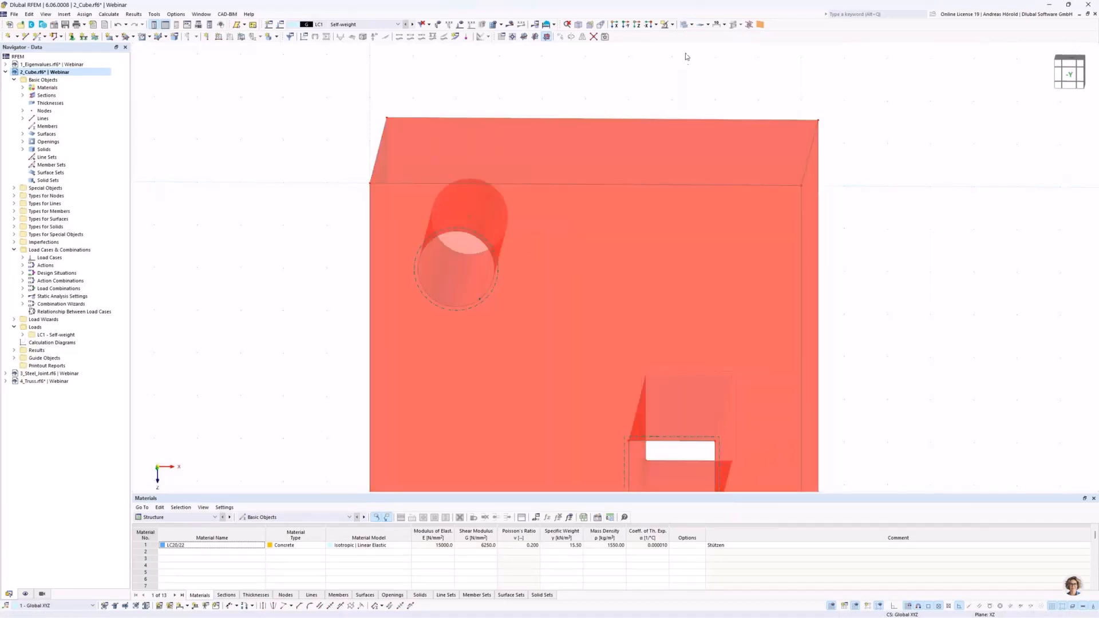
left_click(692, 25)
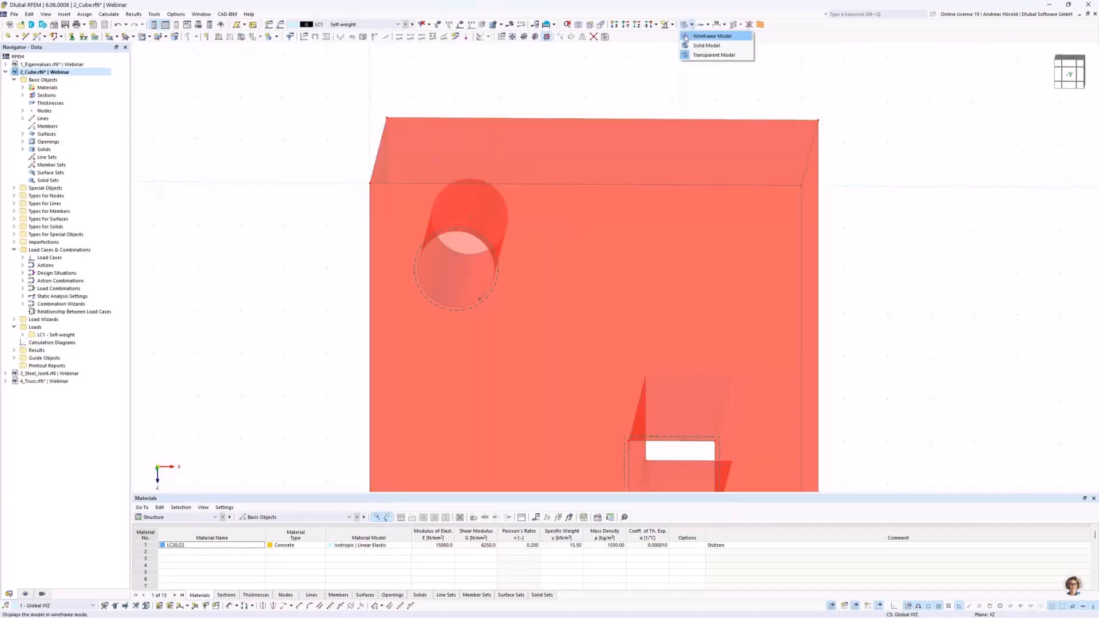
left_click(690, 36)
middle_click_drag(861, 253, 835, 265, "ctrl")
middle_click_drag(800, 295, 823, 289, "ctrl")
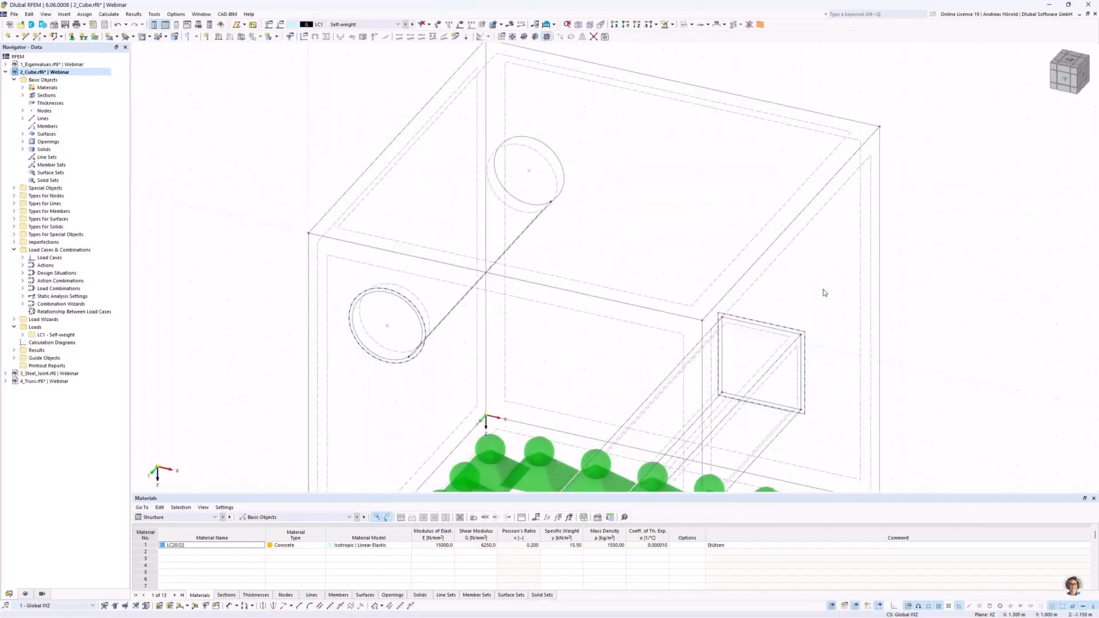
scroll(823, 290, "up", 2)
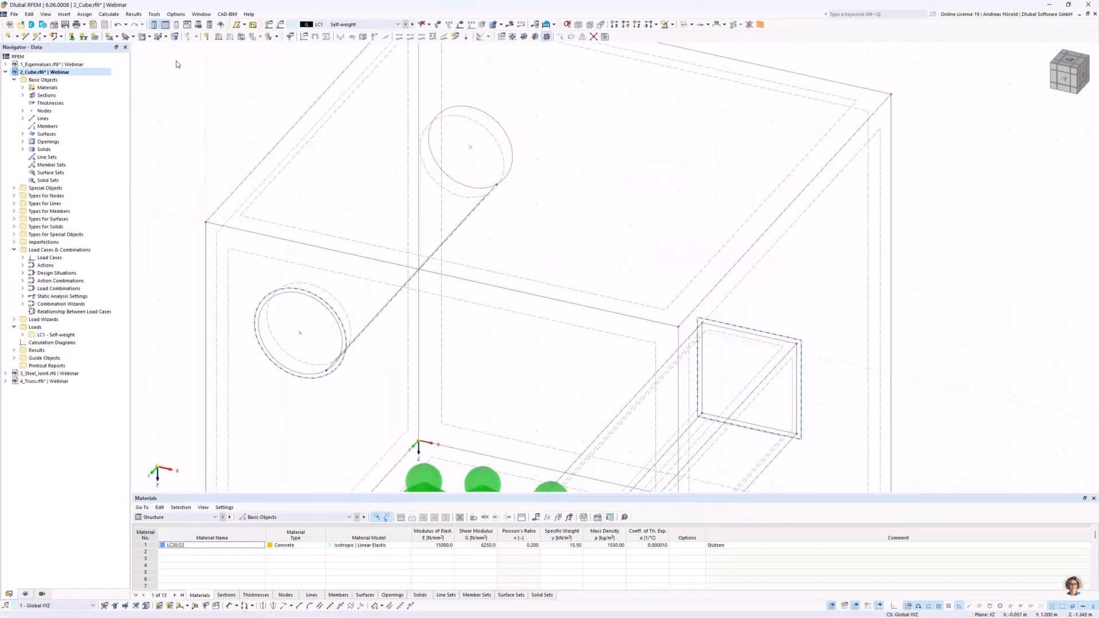
Create a surface of stiffness type Without Thickness bounded by the circle at the inner end of the circular recess.
left_click(133, 38)
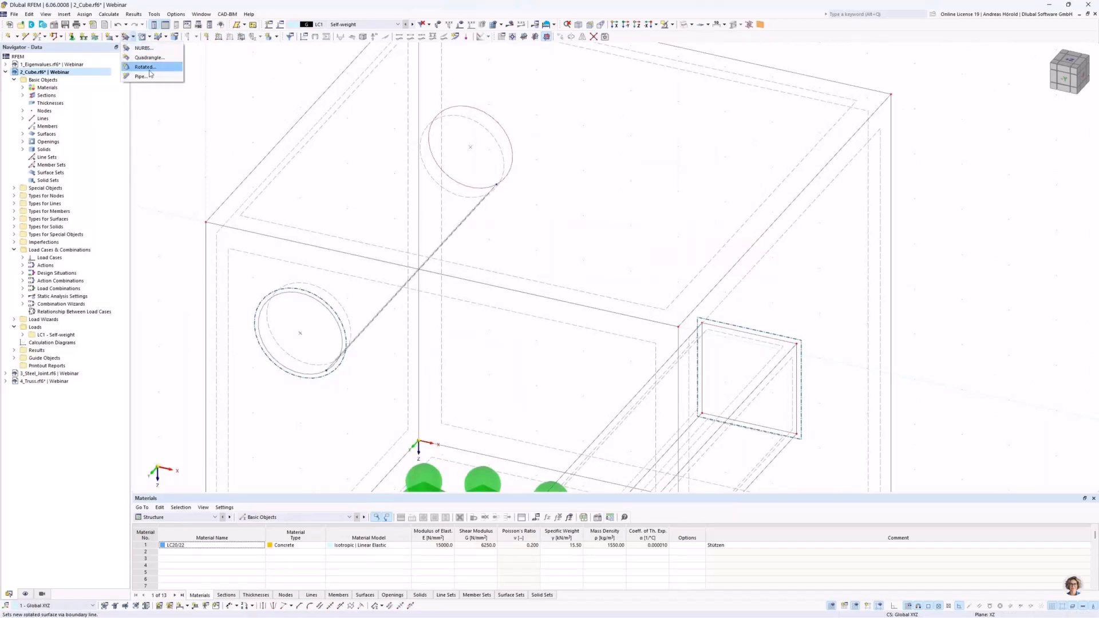
left_click(117, 38)
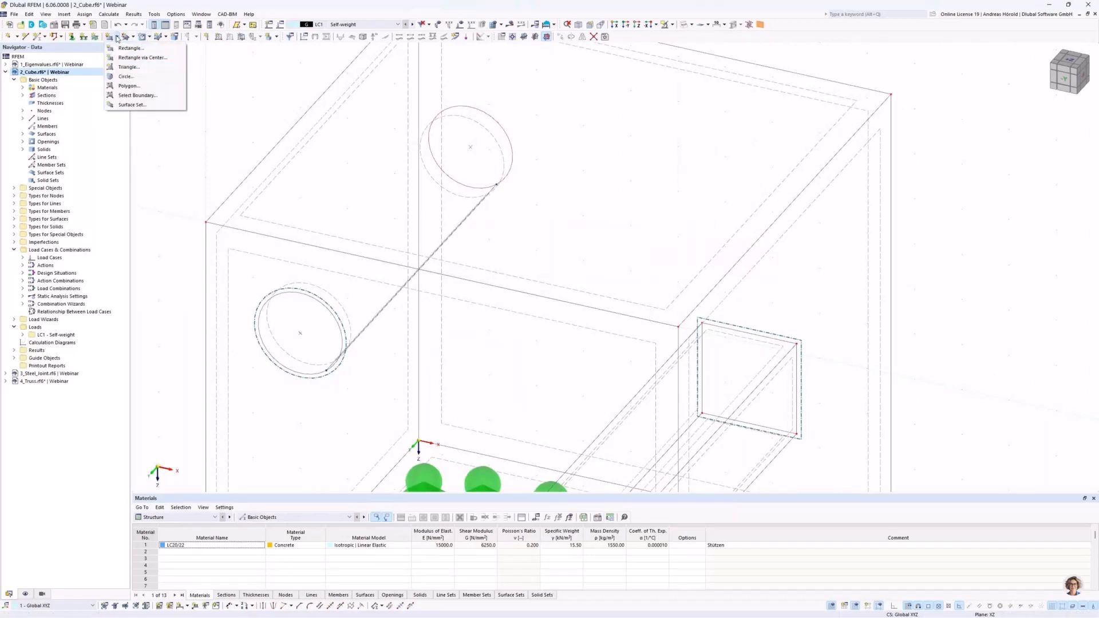
left_click(143, 96)
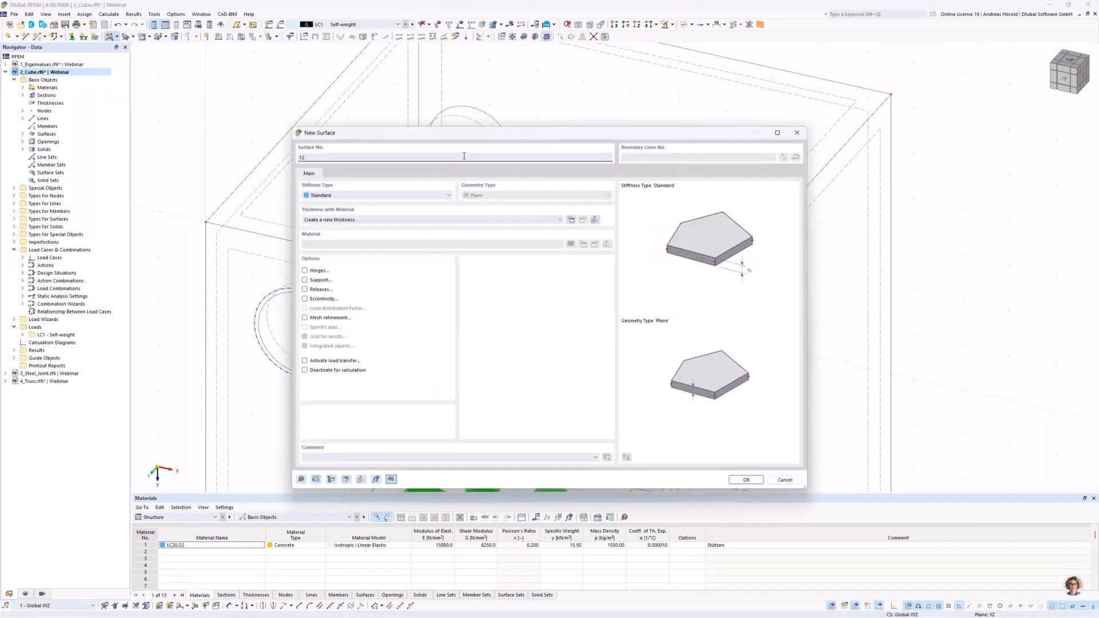
left_click(374, 196)
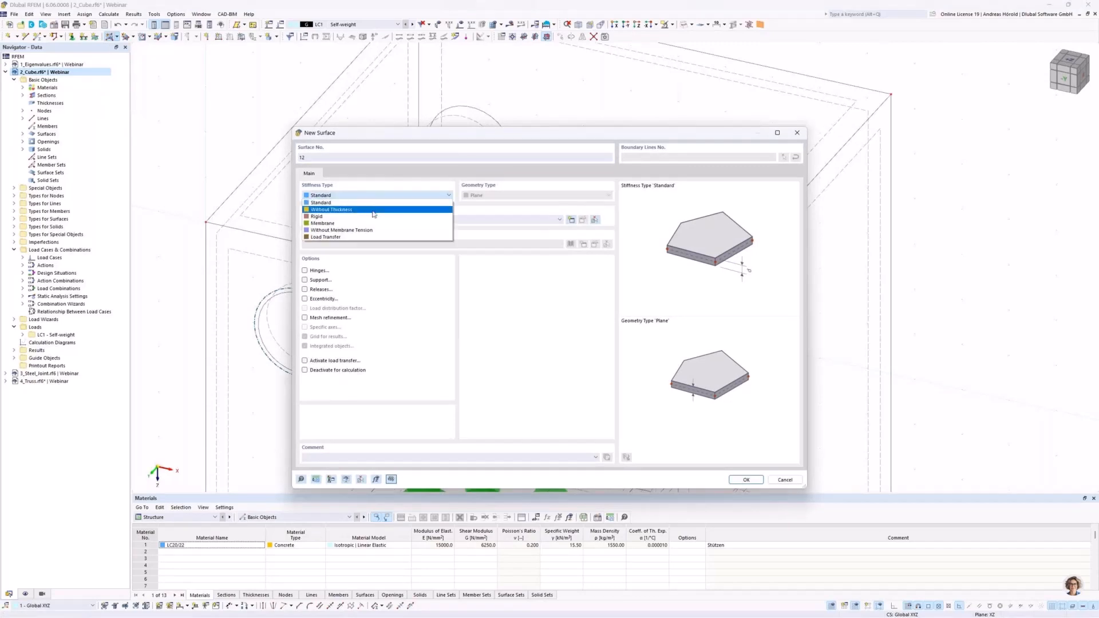
left_click(372, 210)
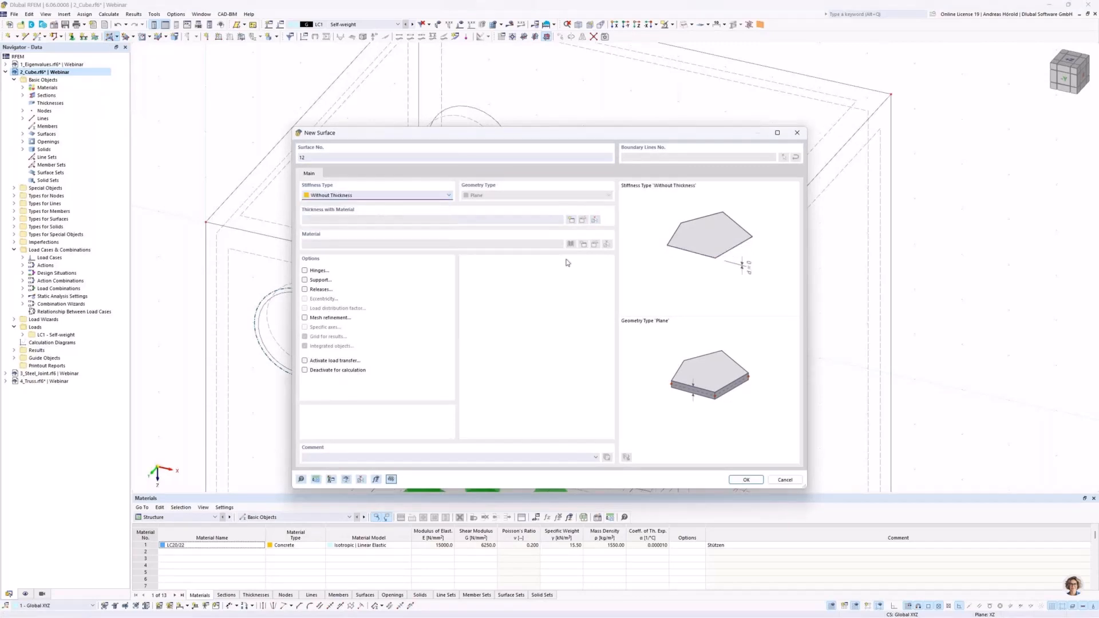
left_click(739, 481)
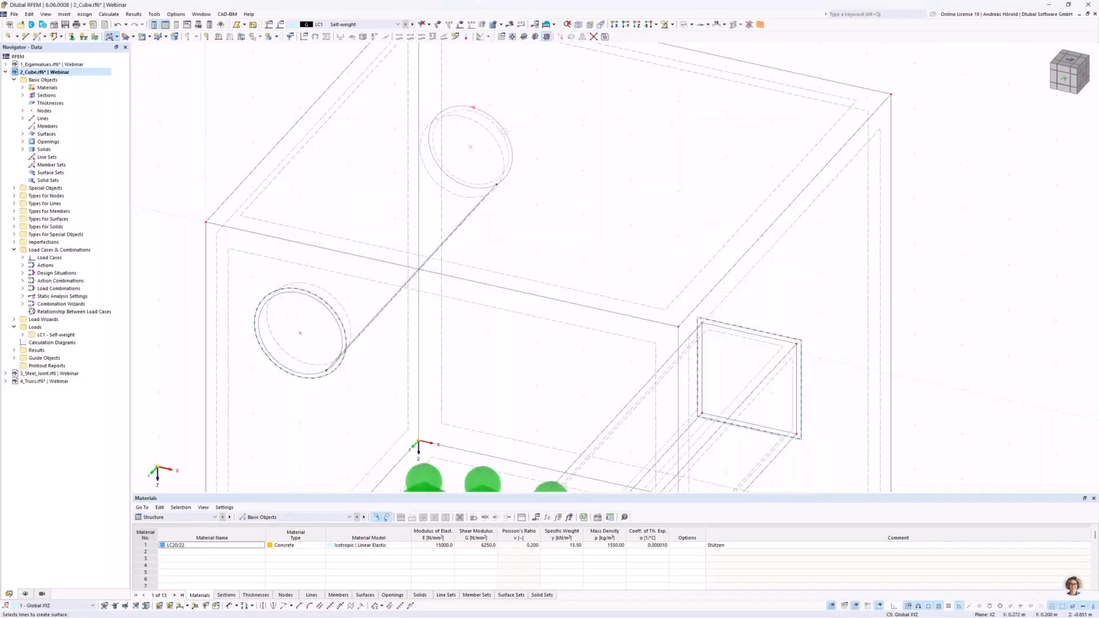
Show the whole cube as a transparent model with both openings in view.
scroll(504, 131, "down", 5)
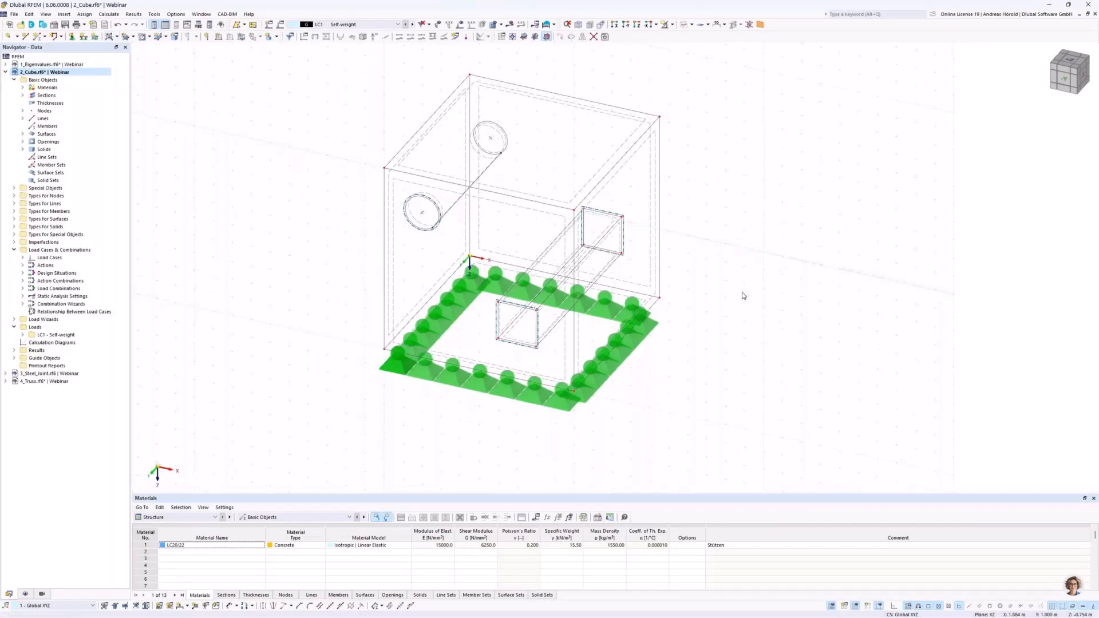
left_click(693, 25)
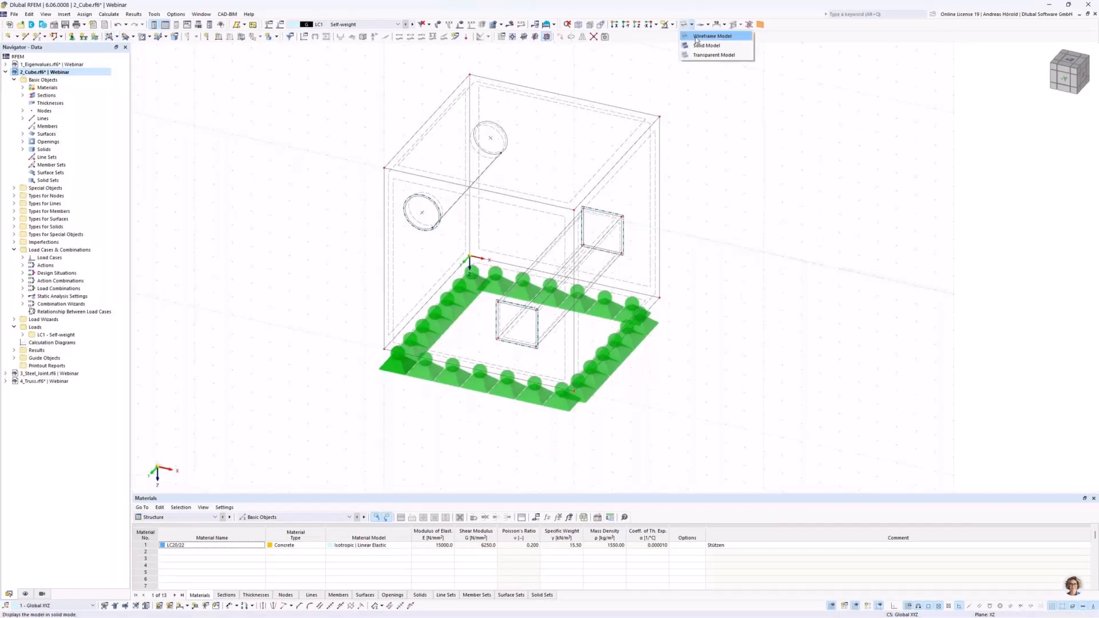
left_click(704, 55)
middle_click_drag(440, 457, 515, 467)
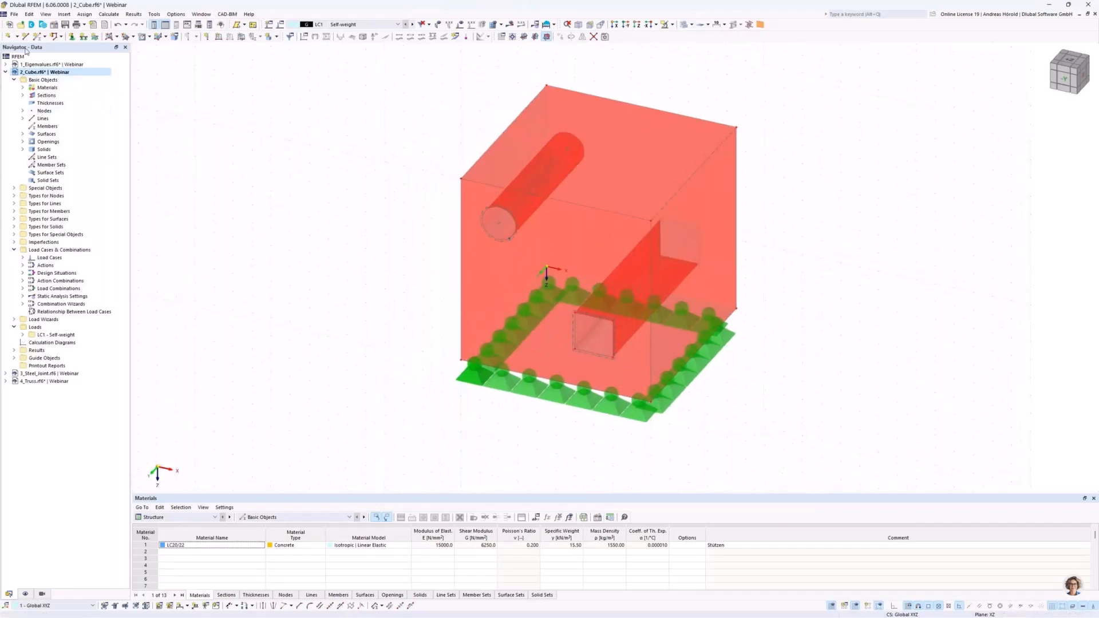
Reassign the boundary surfaces of the cube solid by clearing the current selection and picking all surfaces 1-12, including those of both openings.
left_click(23, 149)
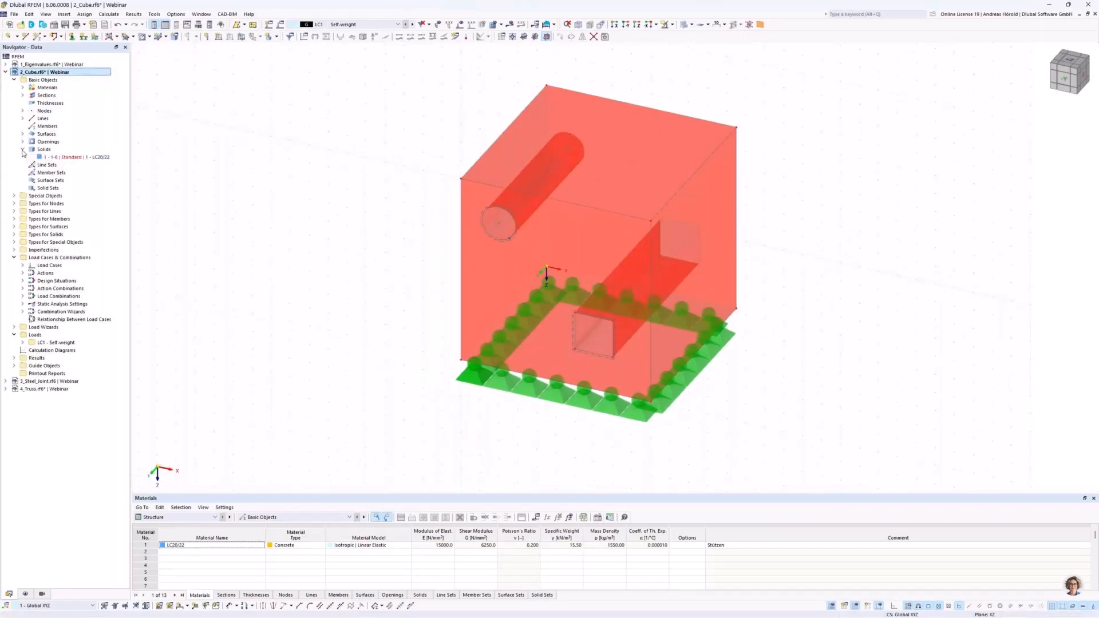
double_click(57, 158)
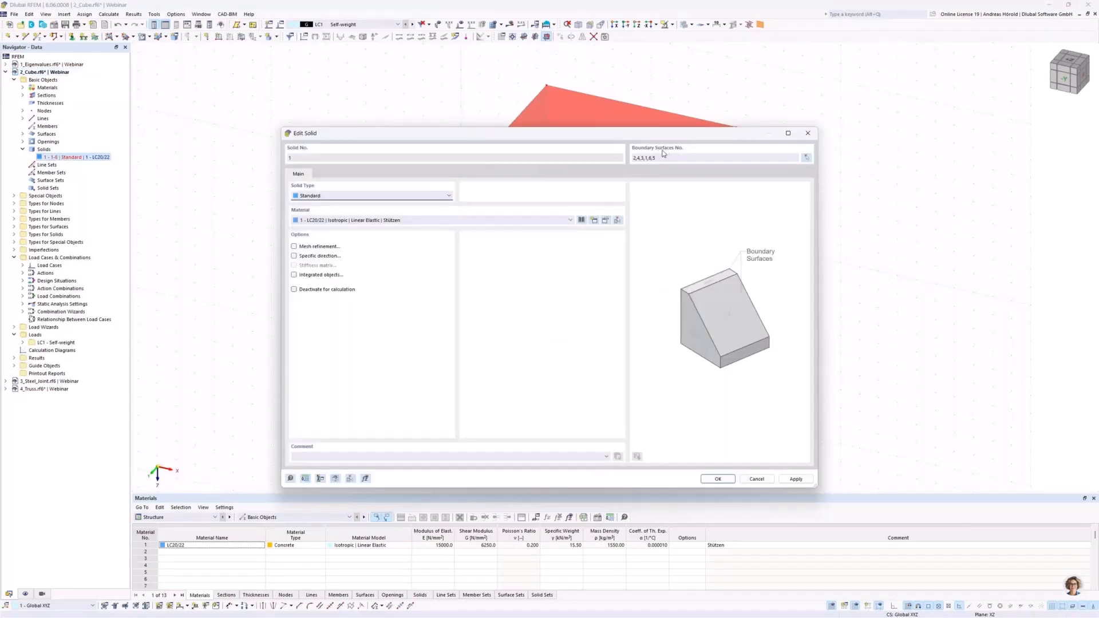
left_click(806, 157)
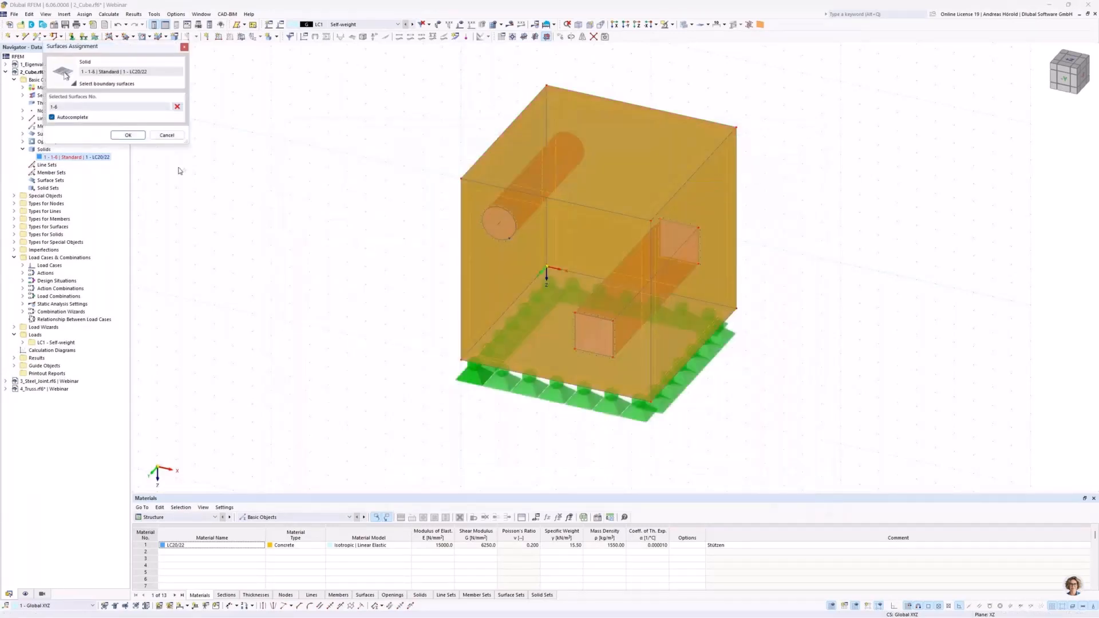
key("Delete")
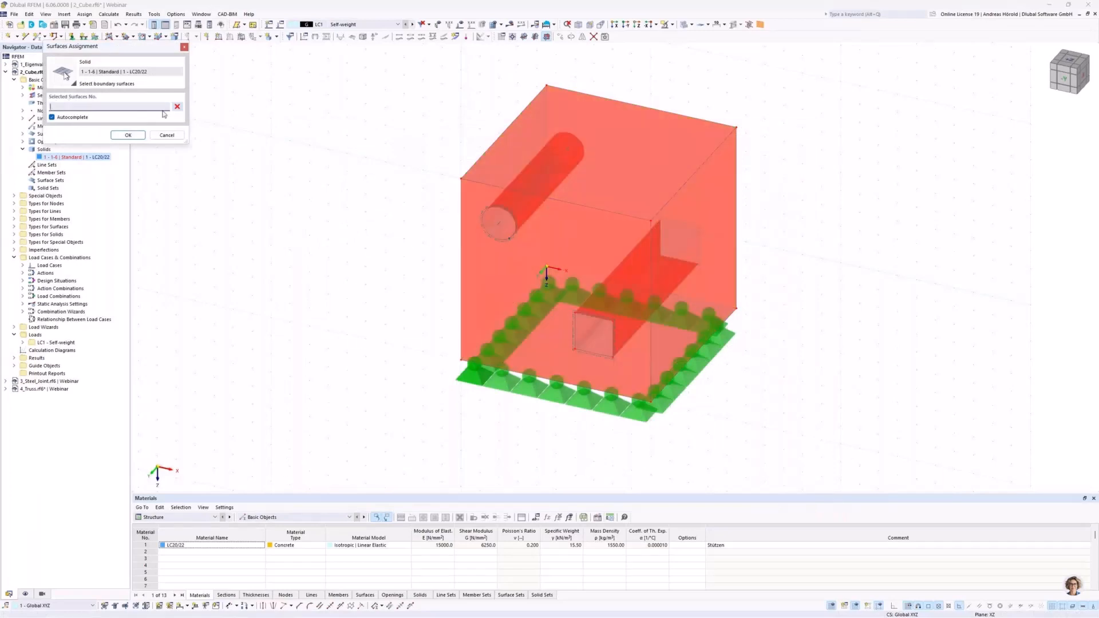
left_click_drag(429, 401, 808, 58)
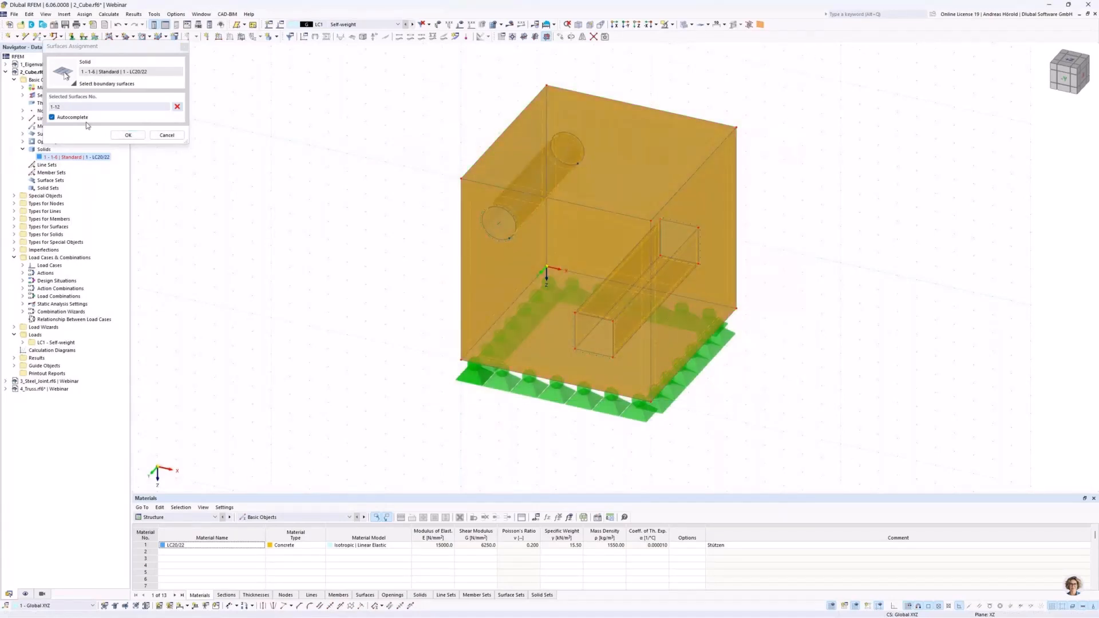
left_click(128, 136)
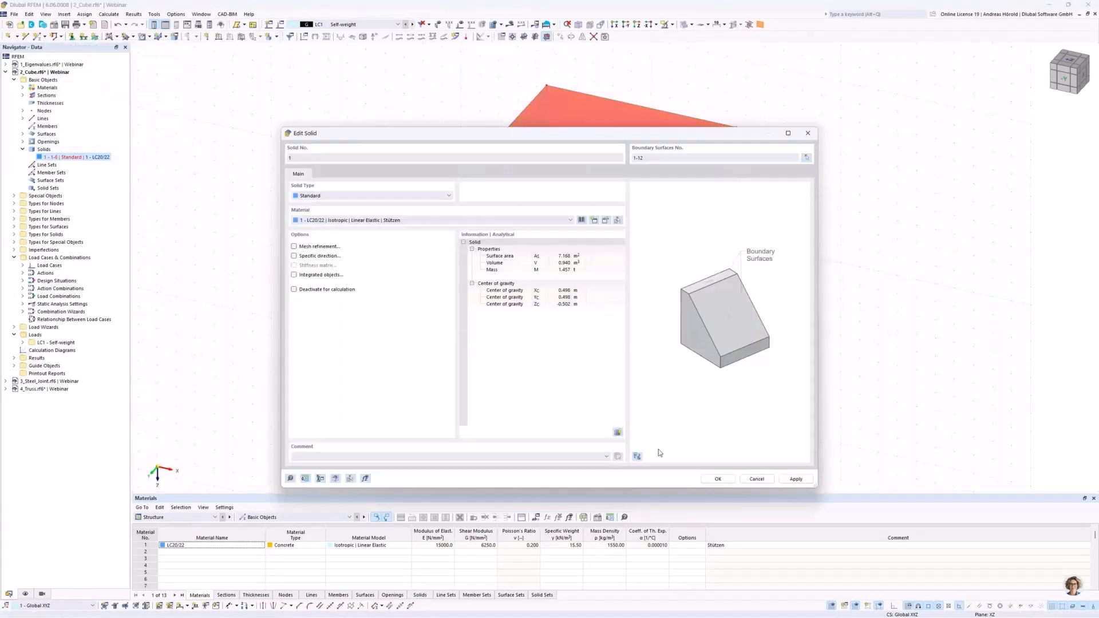
left_click(718, 479)
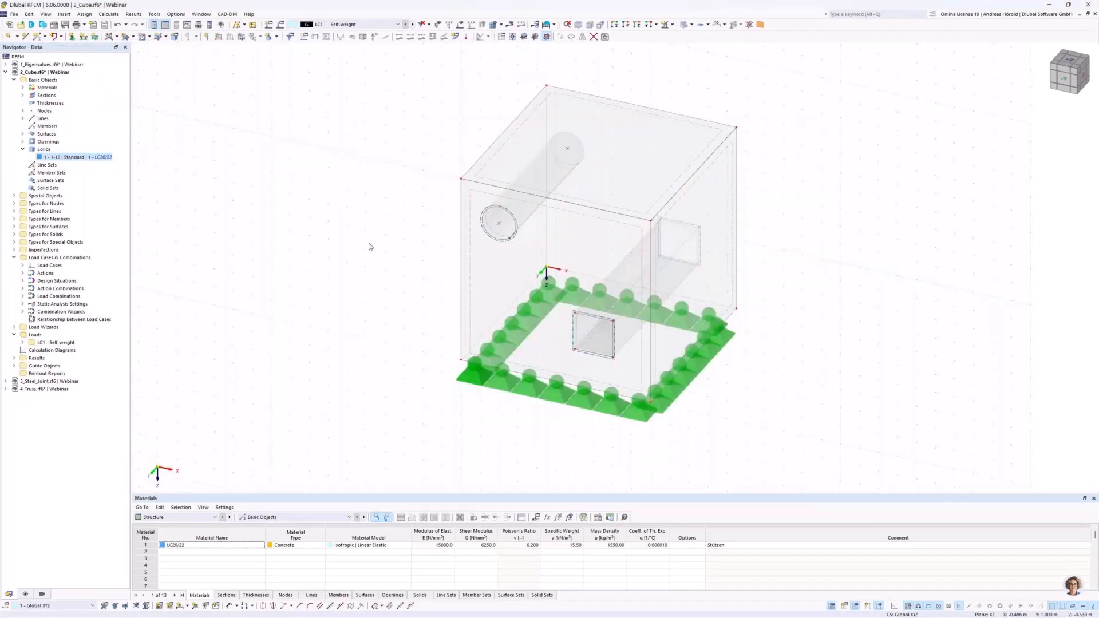
Generate the finite element mesh of the cube with the current mesh settings and view the meshed openings obliquely.
mouse_move(781, 304)
middle_mouse_down("ctrl")
mouse_move(800, 275)
mouse_move(785, 306)
middle_mouse_up("ctrl")
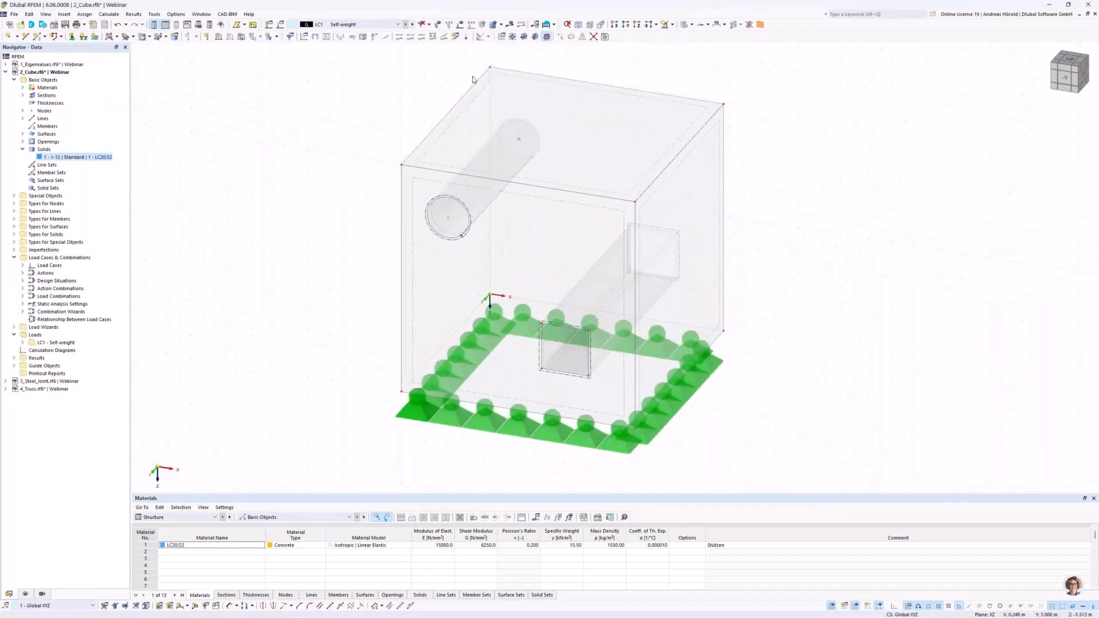
left_click(501, 24)
left_click(507, 36)
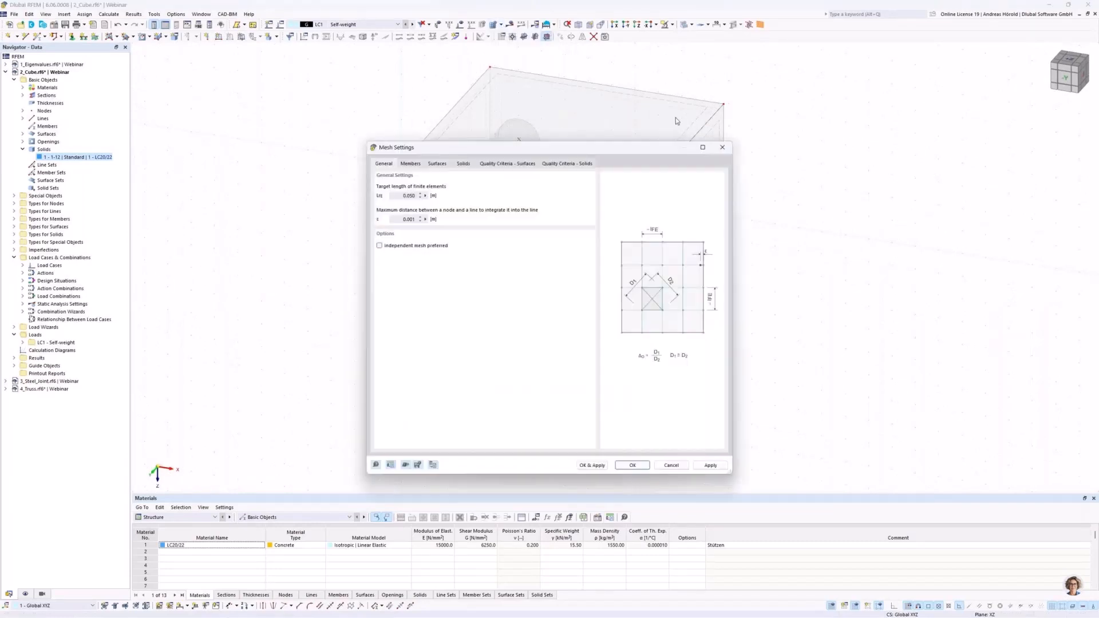
left_click(590, 464)
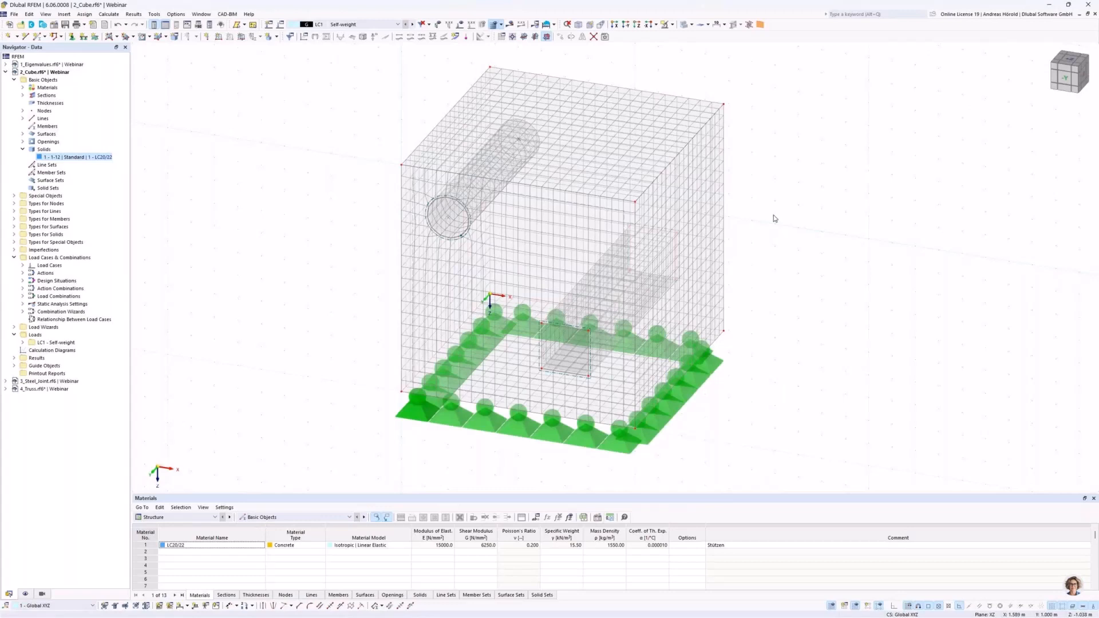
middle_click_drag(773, 244, 798, 233, "ctrl")
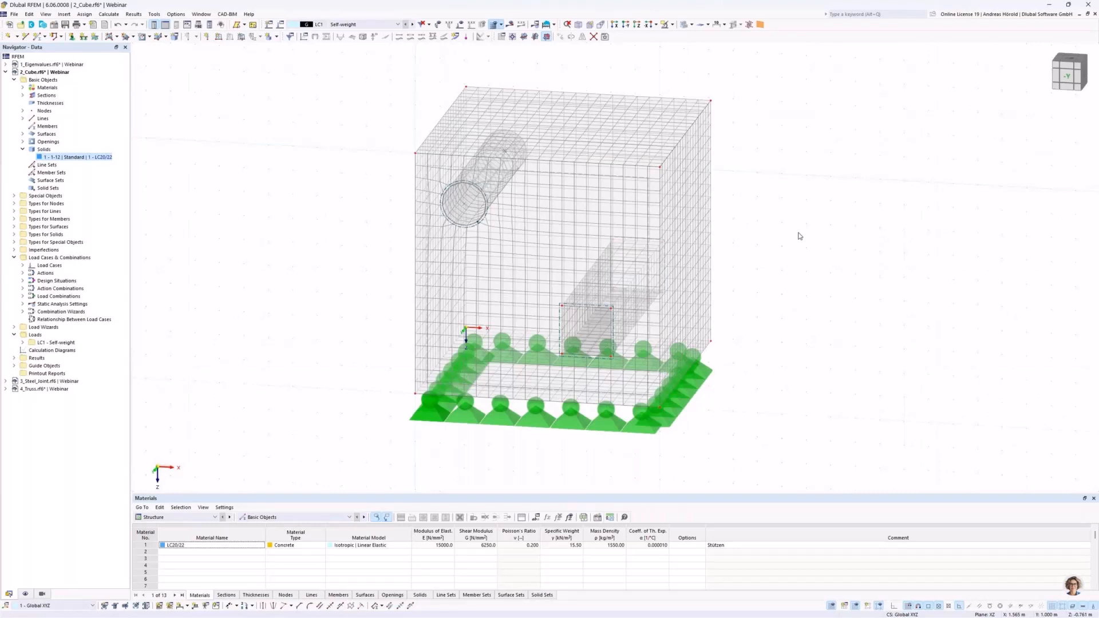
Switch to the 3_Steel_Joint model and open the components of its steel joint, with the end plate and bolts previewed face-on.
left_click(6, 72)
double_click(51, 80)
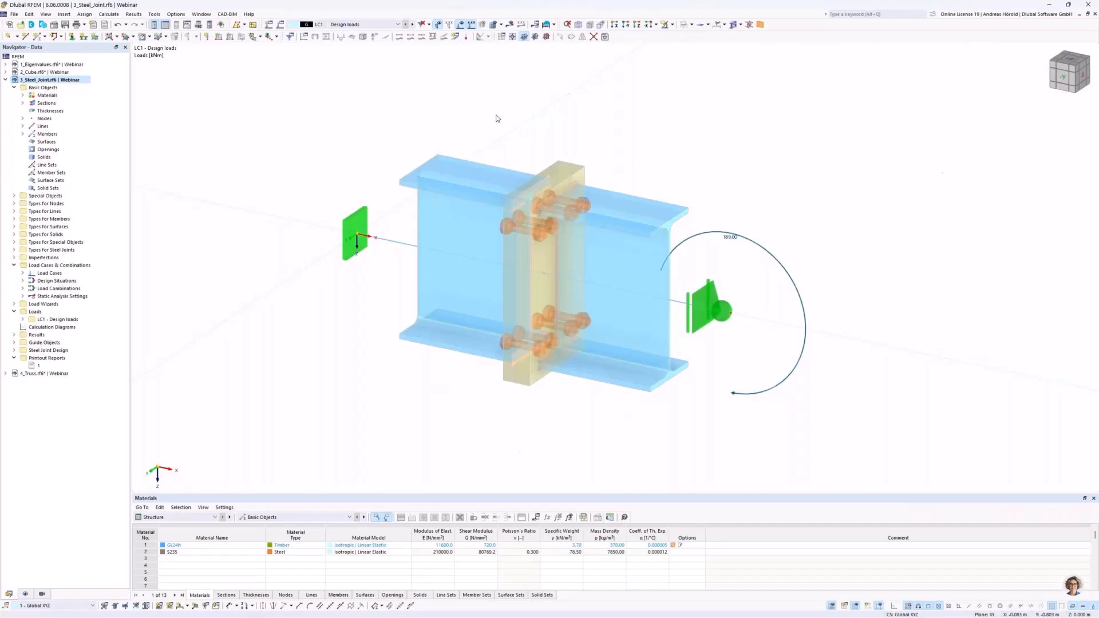
double_click(555, 280)
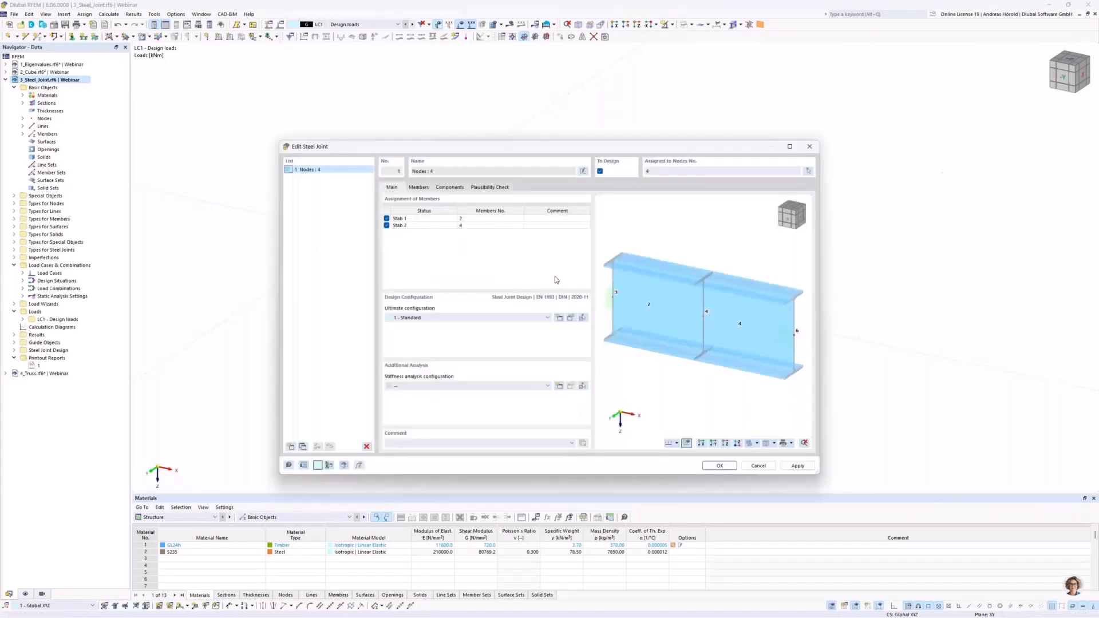
left_click(448, 188)
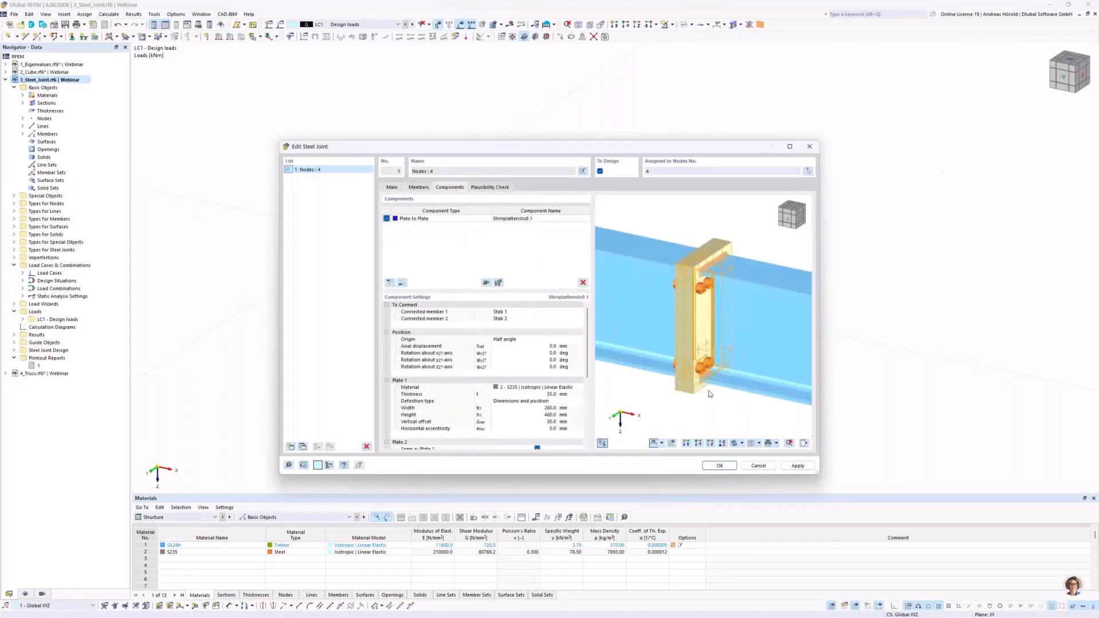
left_click(699, 444)
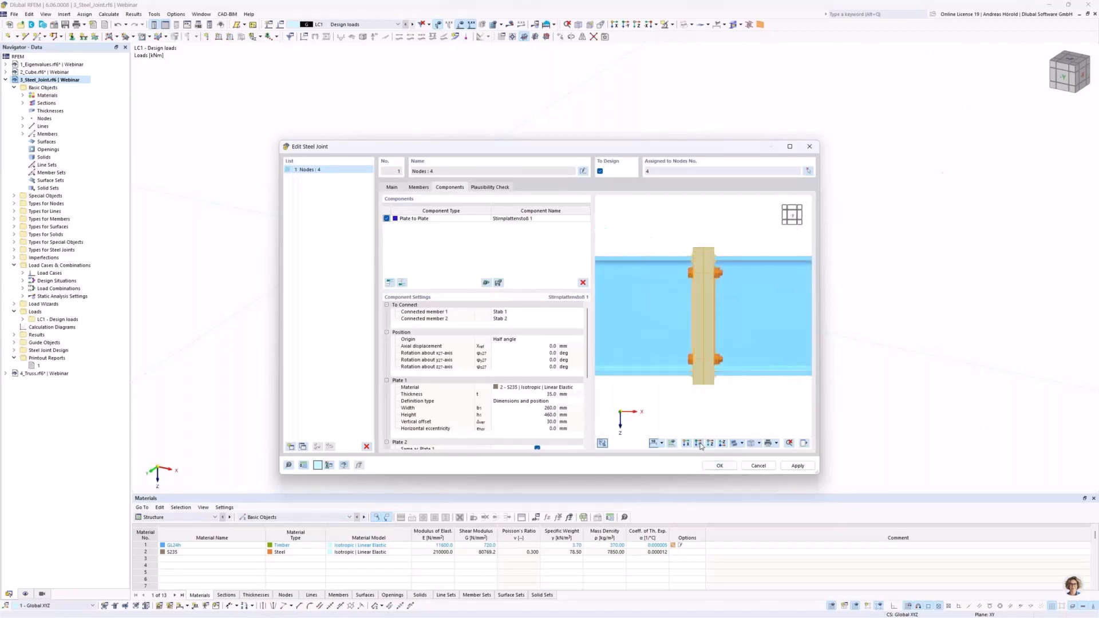
left_click(688, 444)
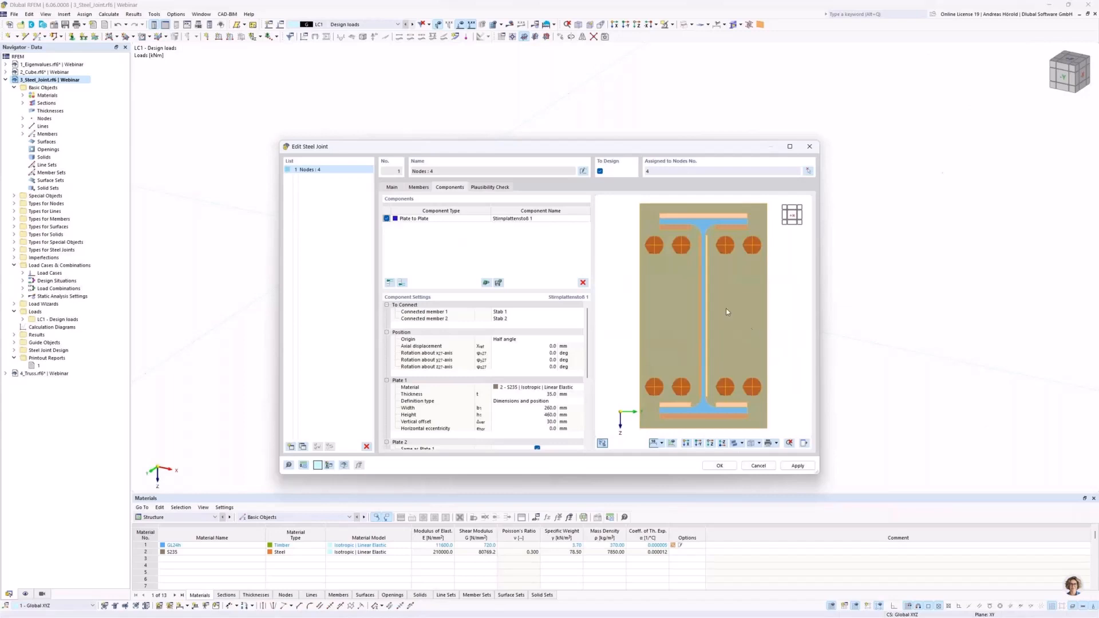
scroll(724, 308, "down", 1)
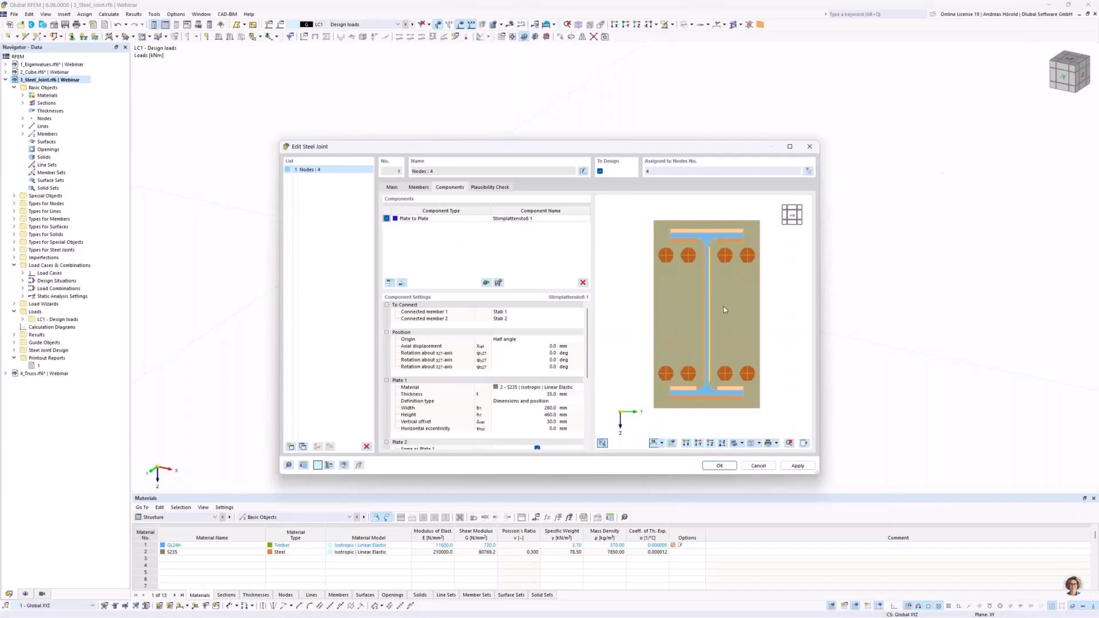
middle_click_drag(724, 309, 722, 314)
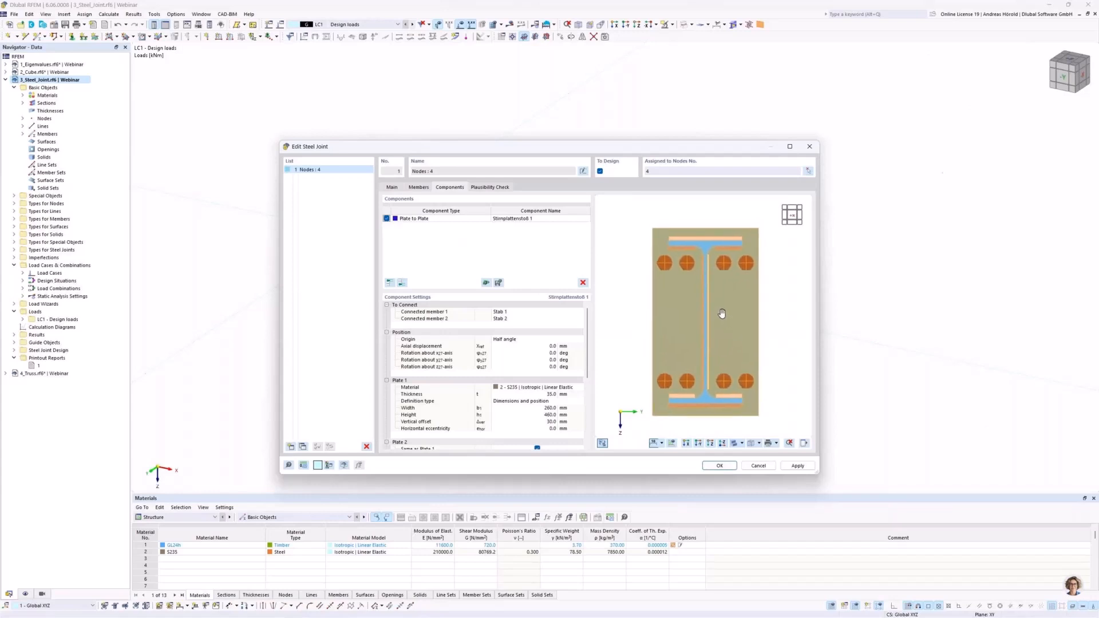
Add a linear dimension chain above the end plate through its edges and bolt columns, using Projection in Y, Second plane and about -0.039 m offset.
right_click(624, 274)
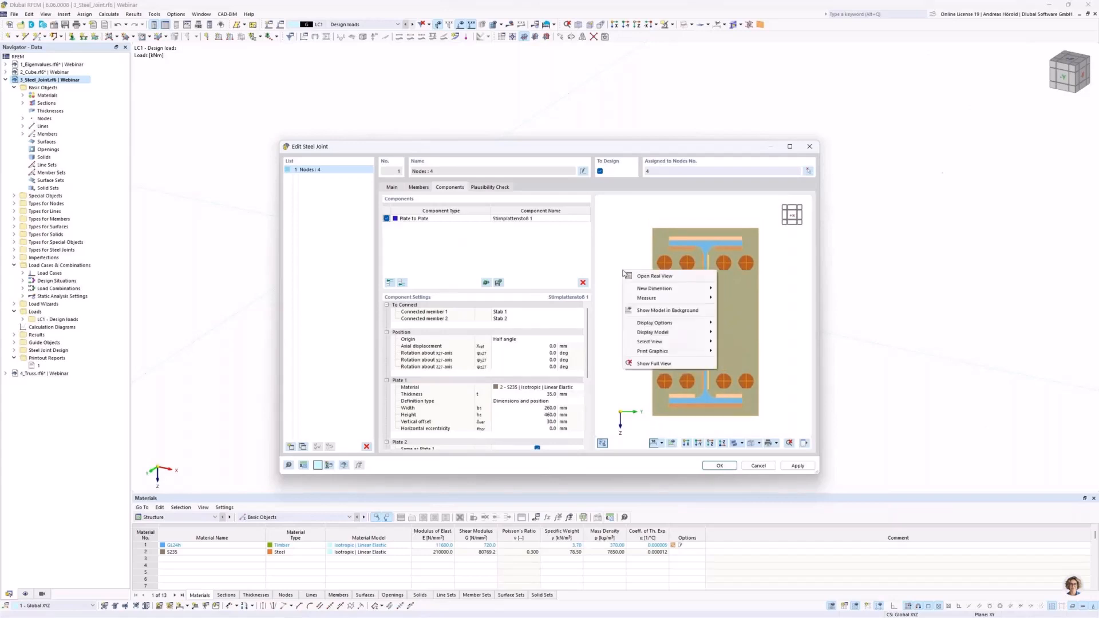
mouse_move(675, 292)
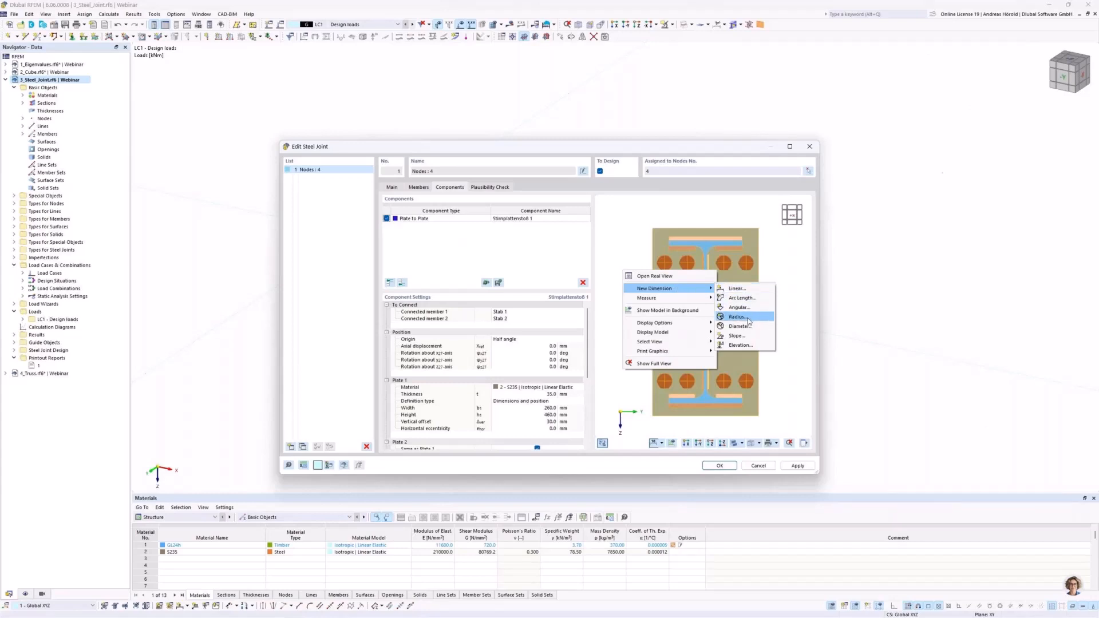
left_click(738, 289)
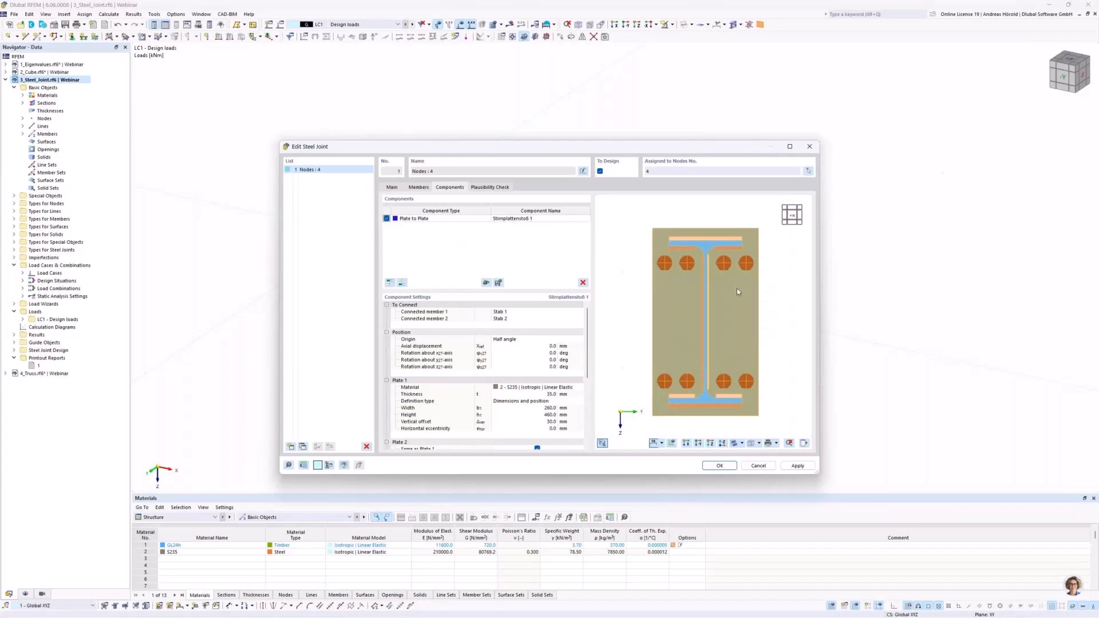
left_click(665, 263)
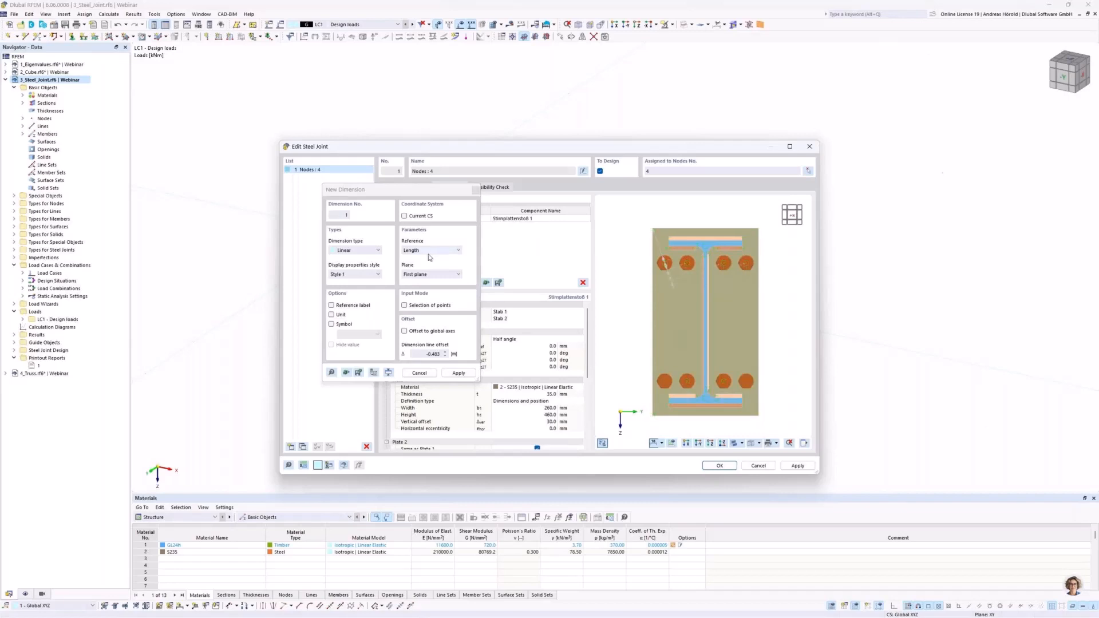
left_click_drag(425, 190, 560, 213)
left_click(563, 275)
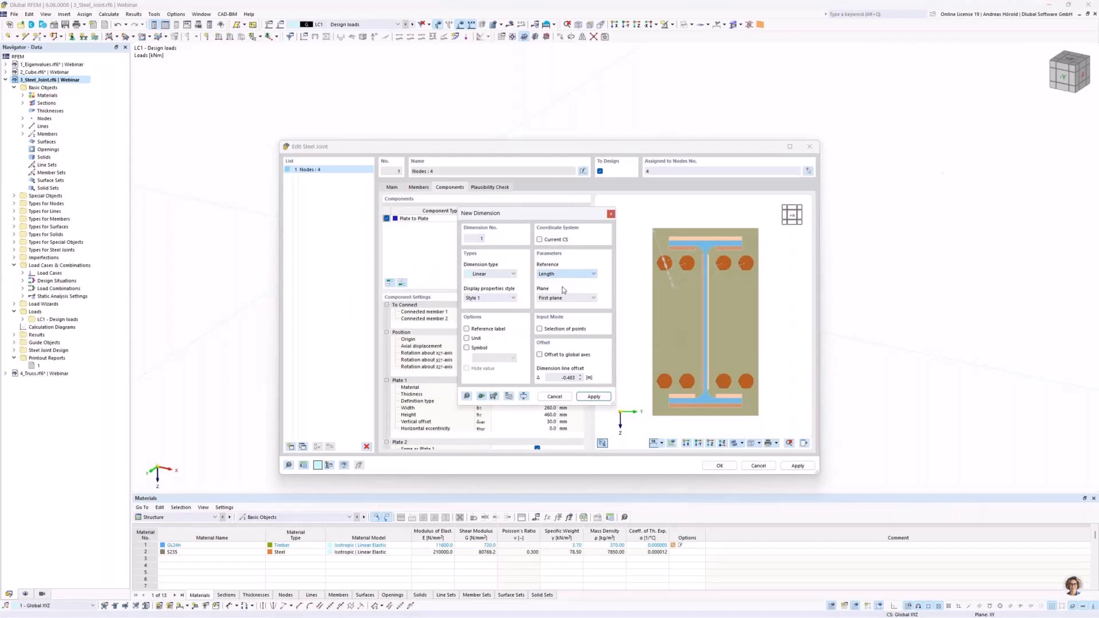
left_click(561, 298)
left_click(560, 305)
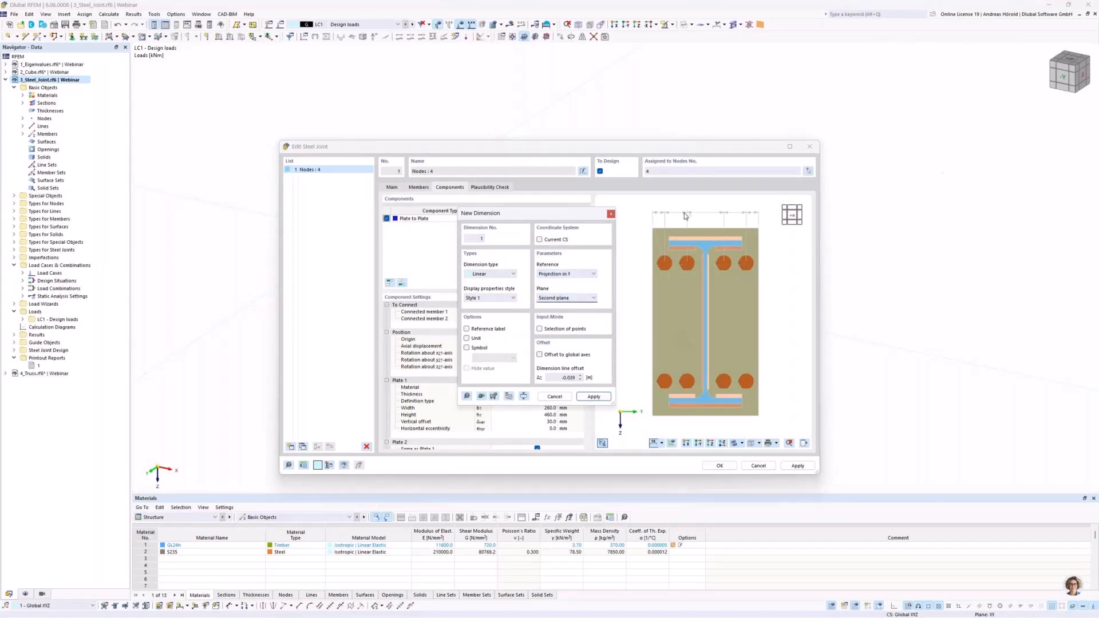
left_click(685, 216)
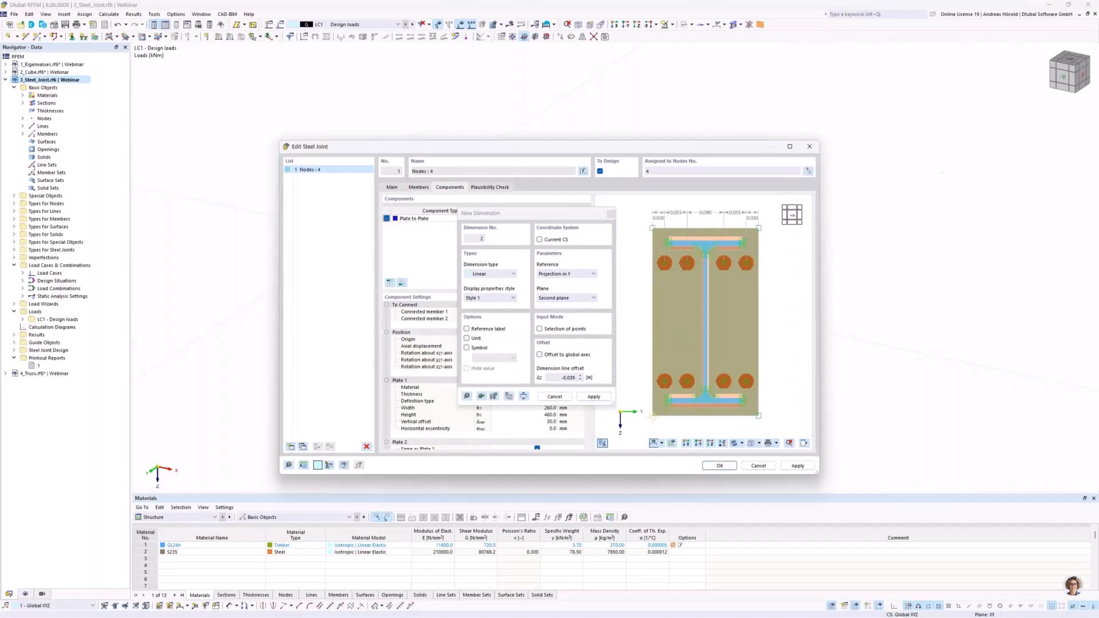
Add a vertical linear dimension chain beside the end plate through its edges and bolt rows, using Projection in Z, First plane and about -0.040 m offset.
left_click(664, 380)
left_click(566, 274)
left_click(558, 295)
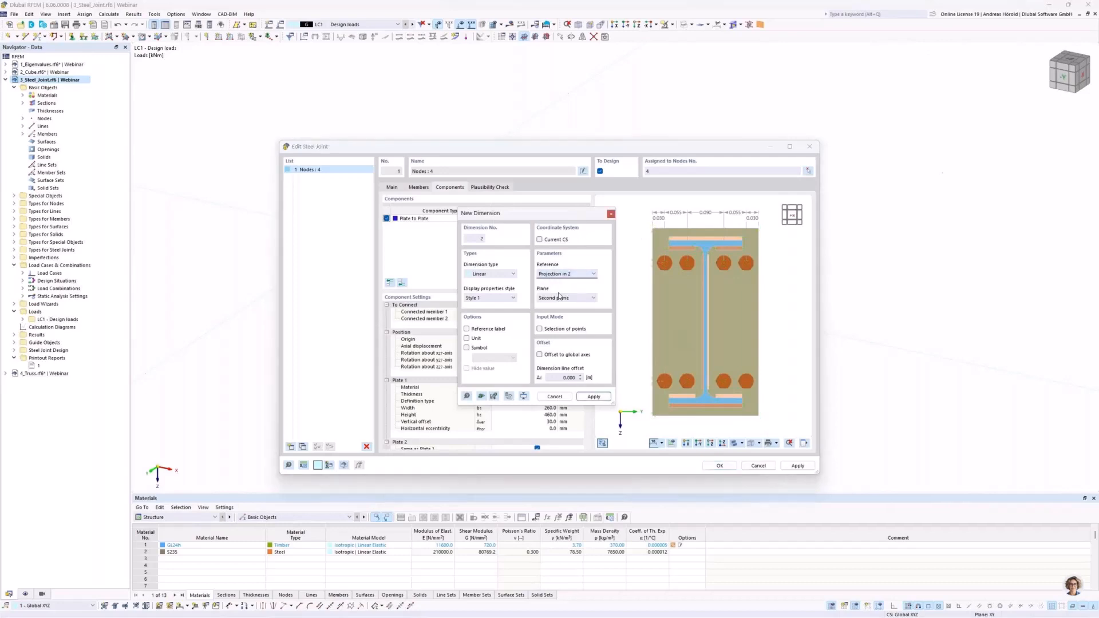
left_click(559, 298)
left_click(560, 311)
left_click(638, 304)
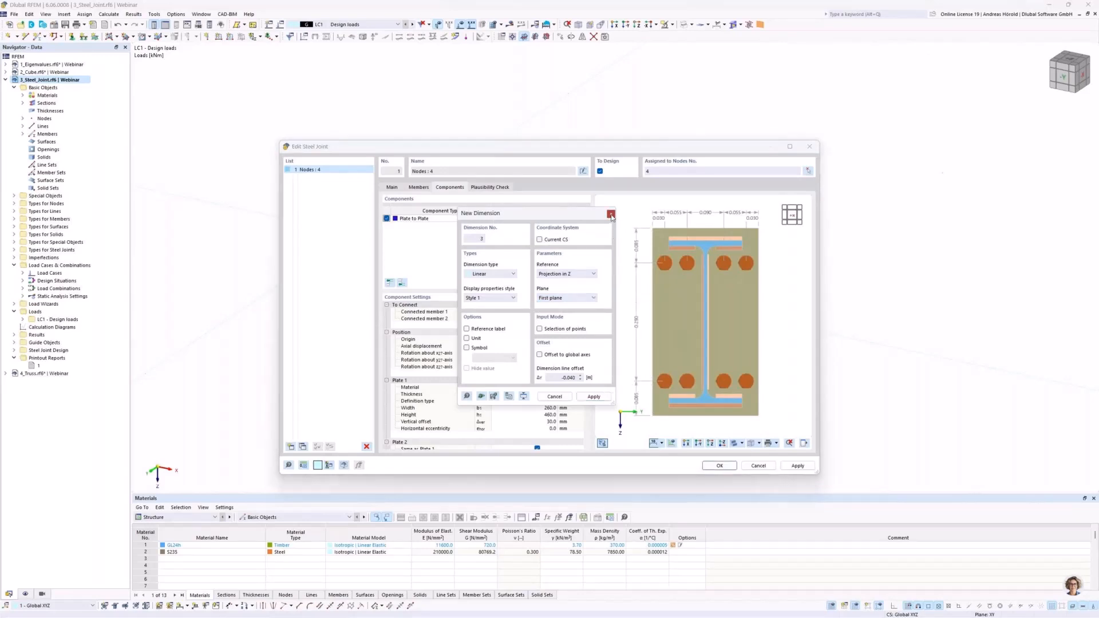
left_click(611, 215)
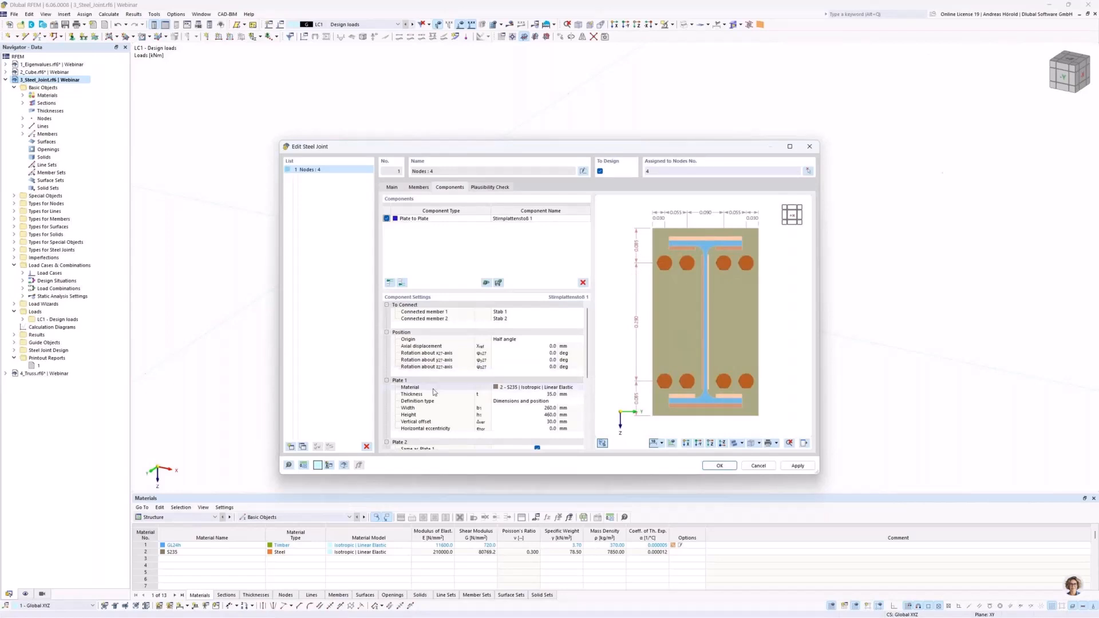
Set the dimension lengths to millimetres with zero decimal places and apply the changes to the steel joint.
left_click(303, 466)
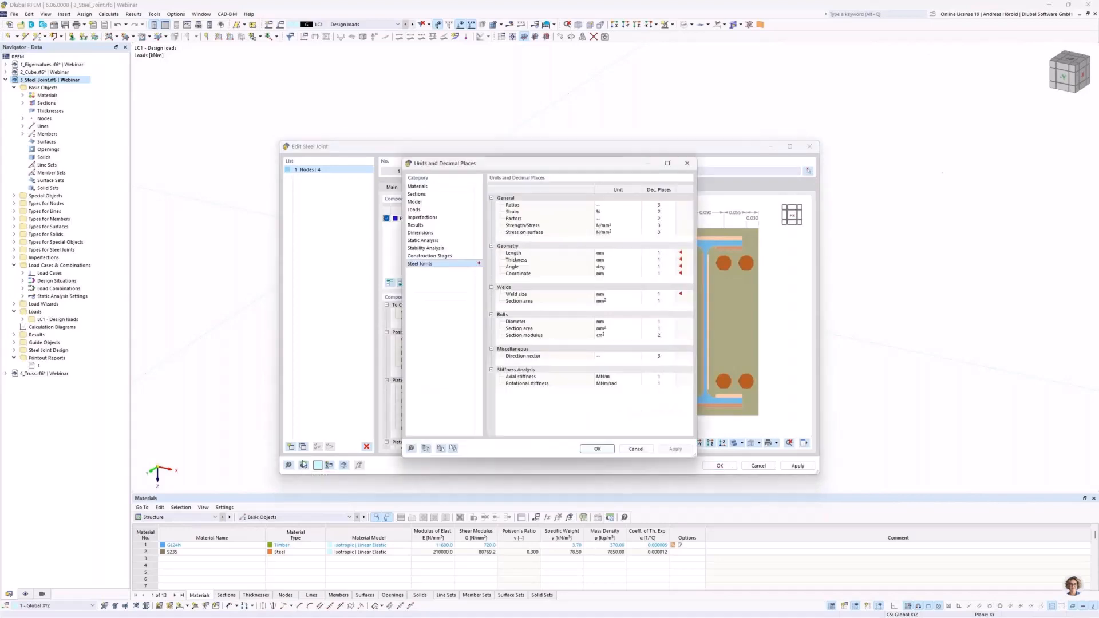
left_click(425, 233)
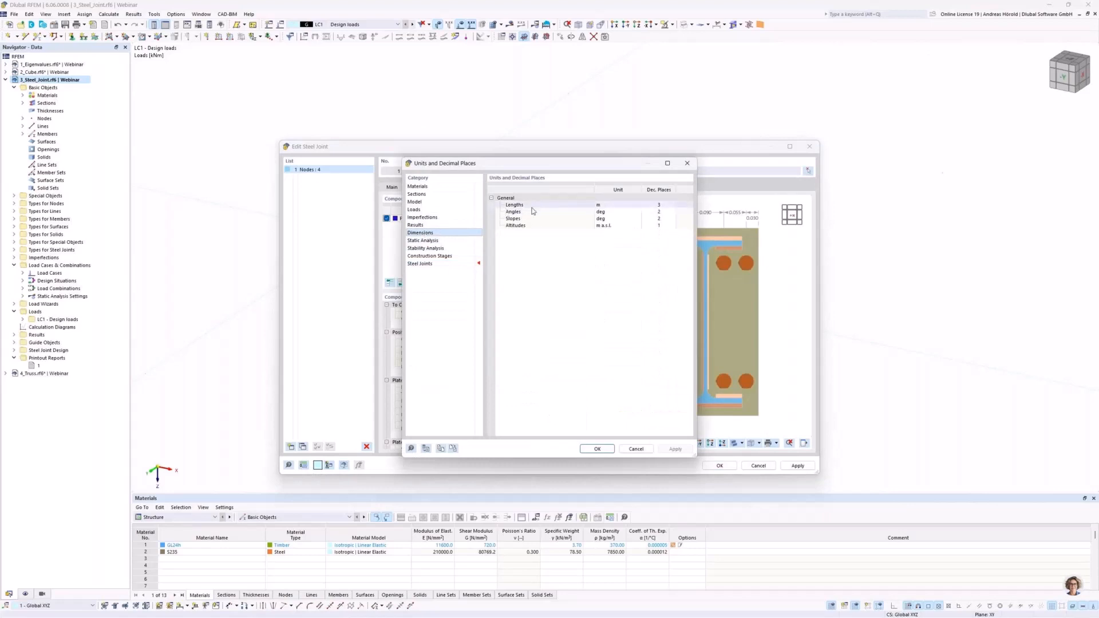
left_click(610, 206)
left_click(612, 209)
left_click(613, 215)
left_click(670, 206)
left_click(597, 449)
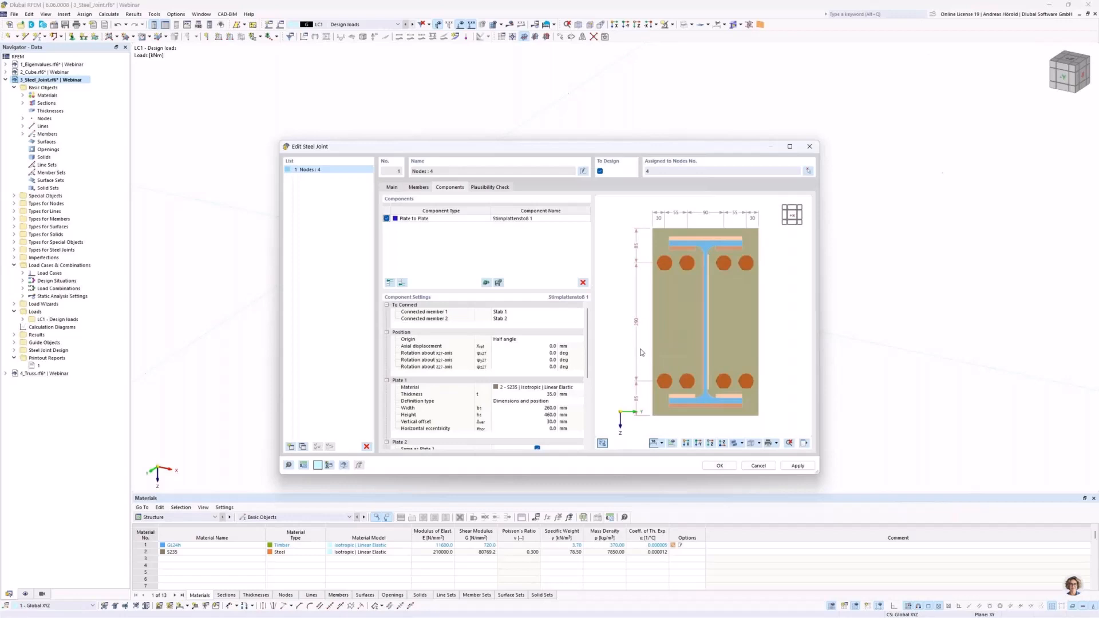
left_click(799, 467)
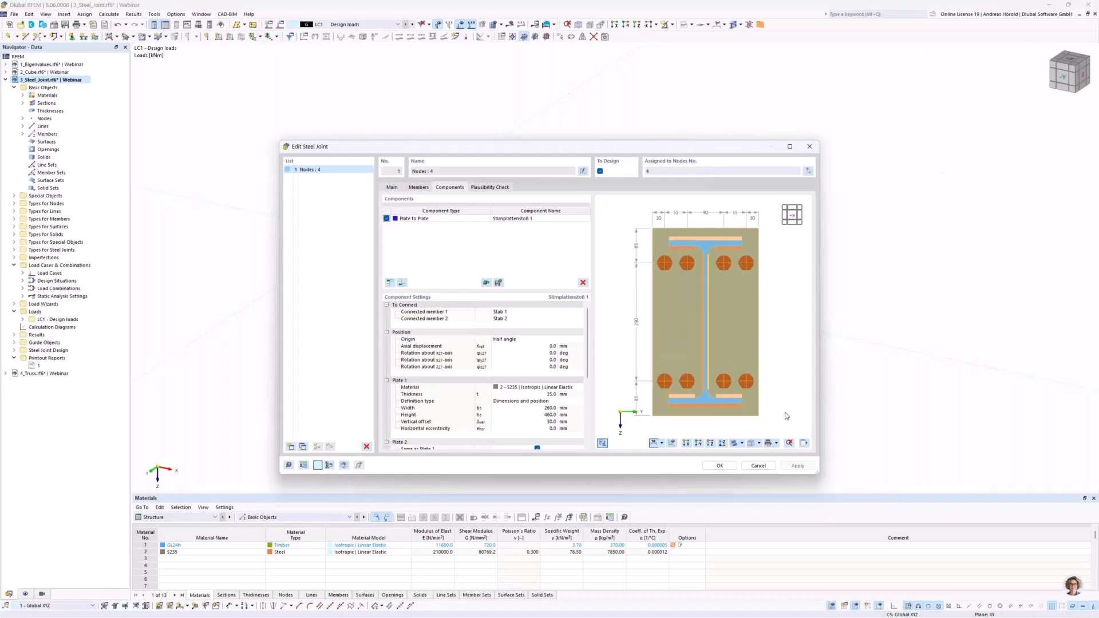
Send the dimensioned end-plate graphic to the printout report as a window-filling picture, then show its page in the report.
left_click(777, 444)
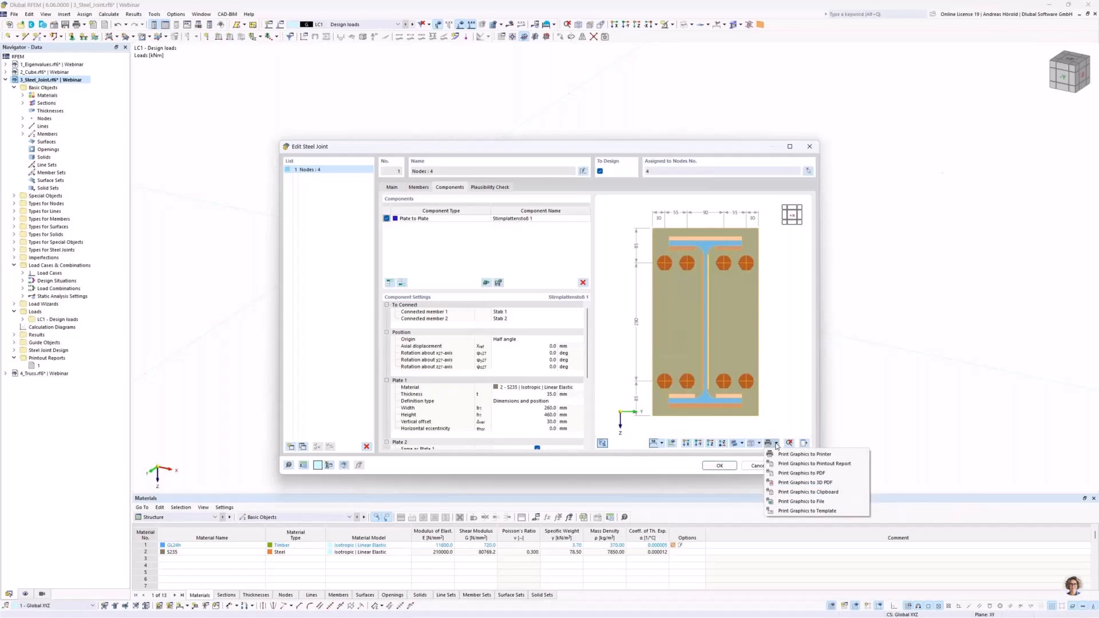
left_click(807, 465)
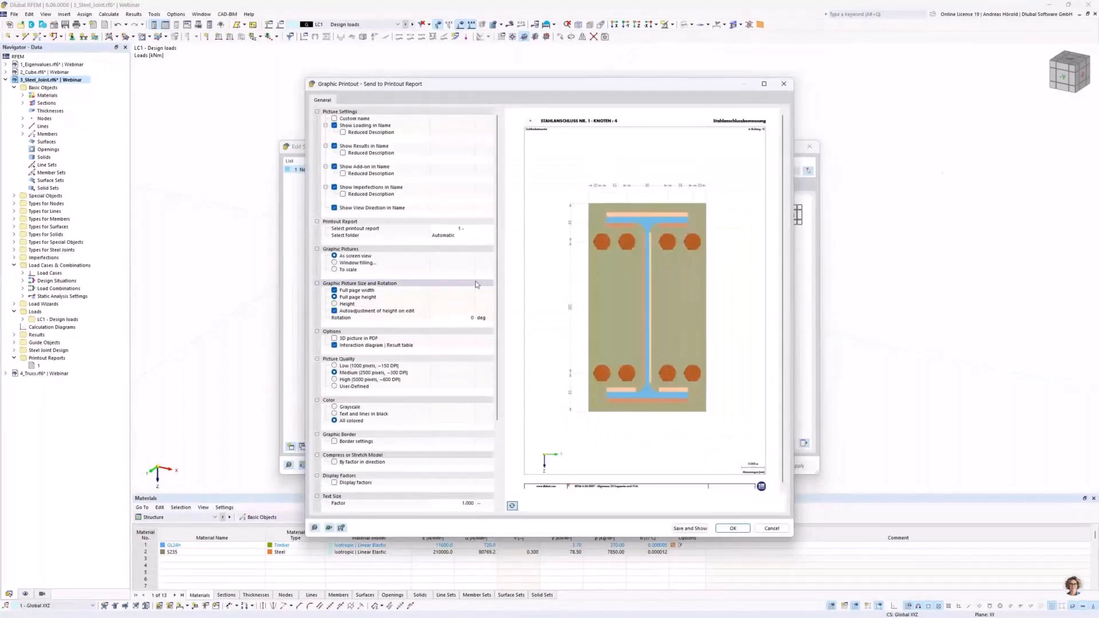
left_click(334, 263)
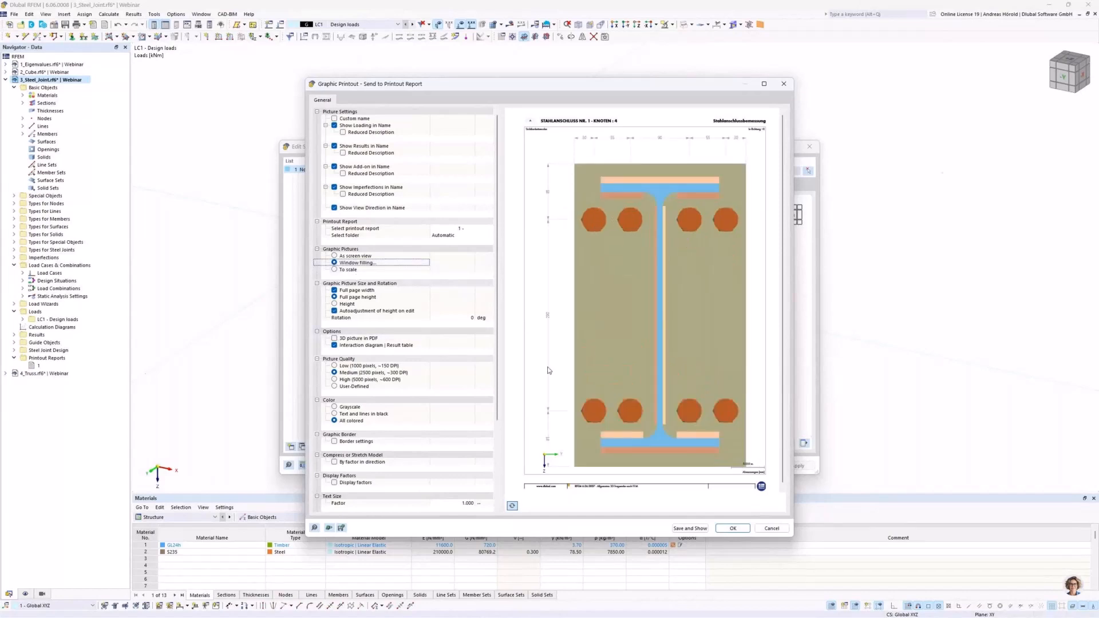
left_click(691, 528)
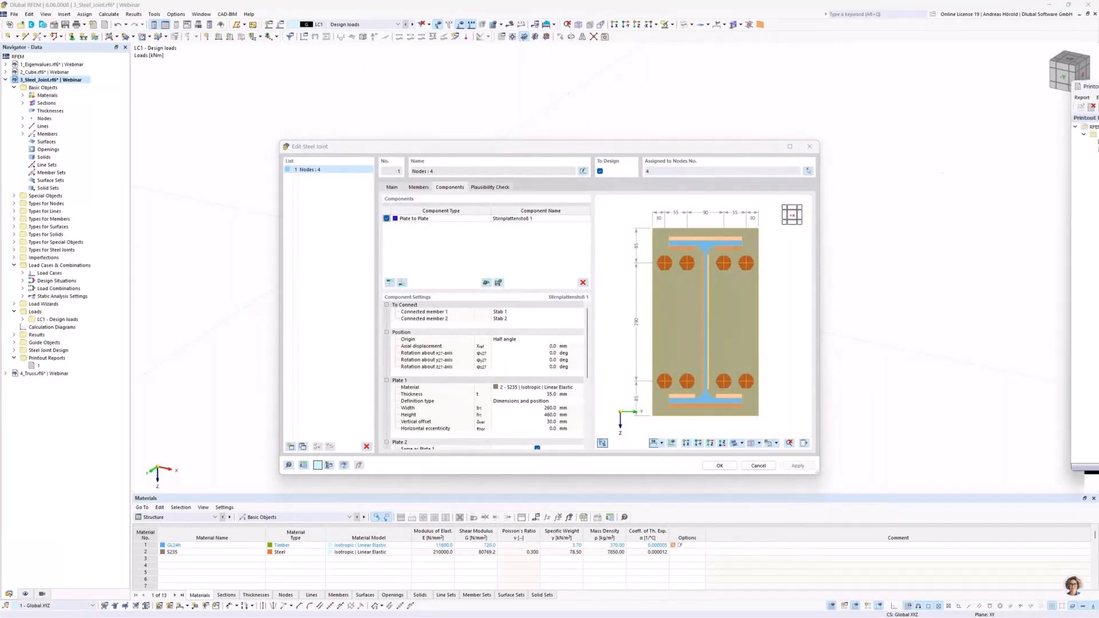
left_click(941, 105)
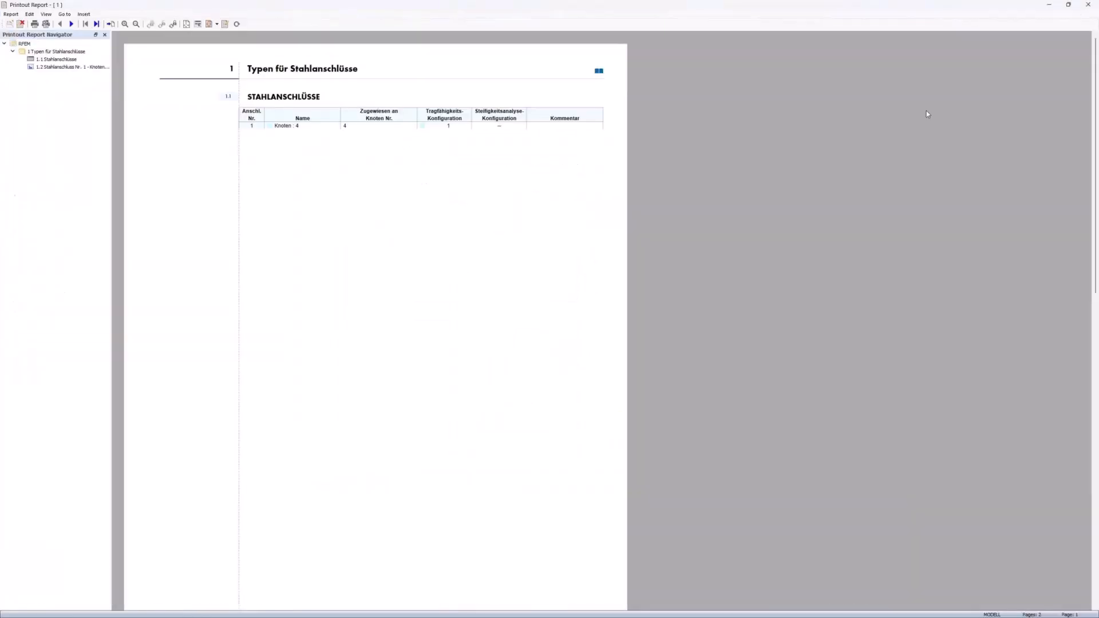
left_click(80, 67)
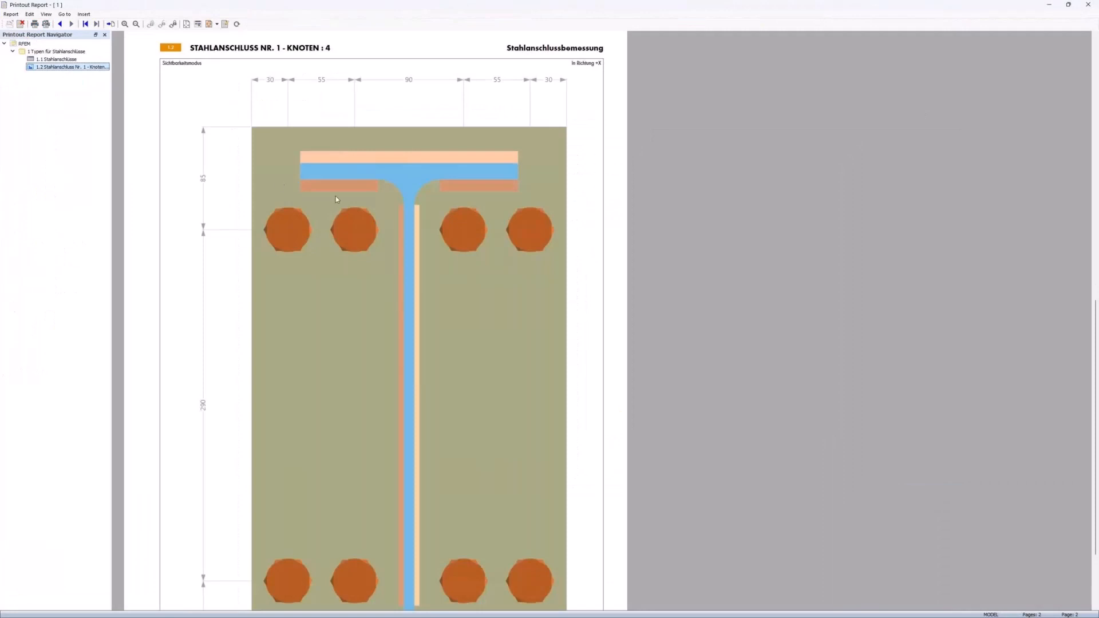
scroll(336, 198, "down", 3)
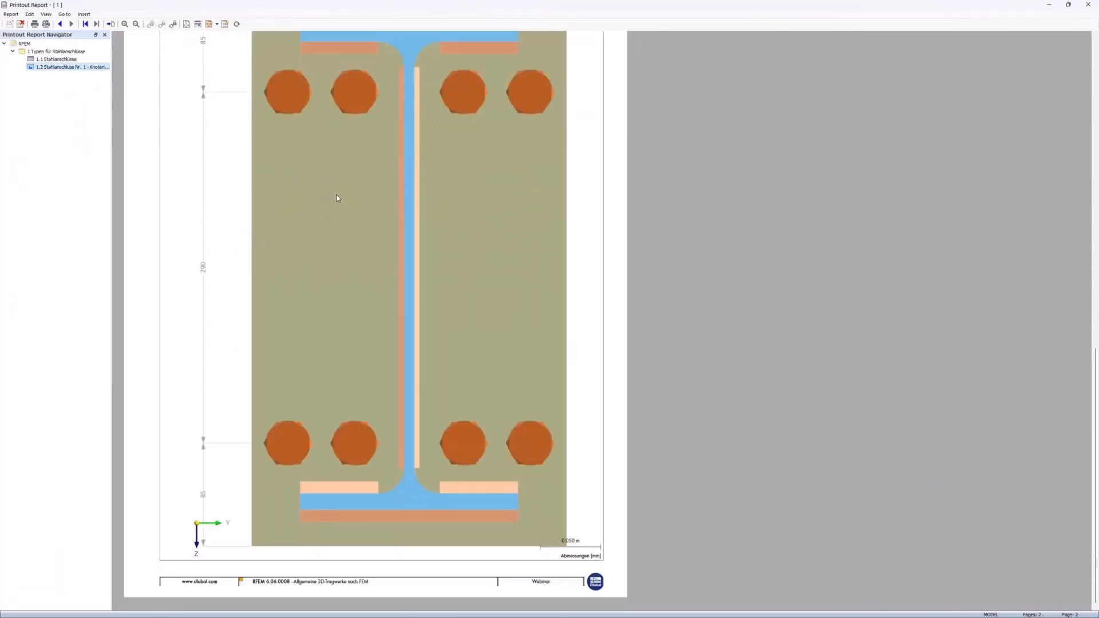
scroll(337, 196, "down", 2, "ctrl")
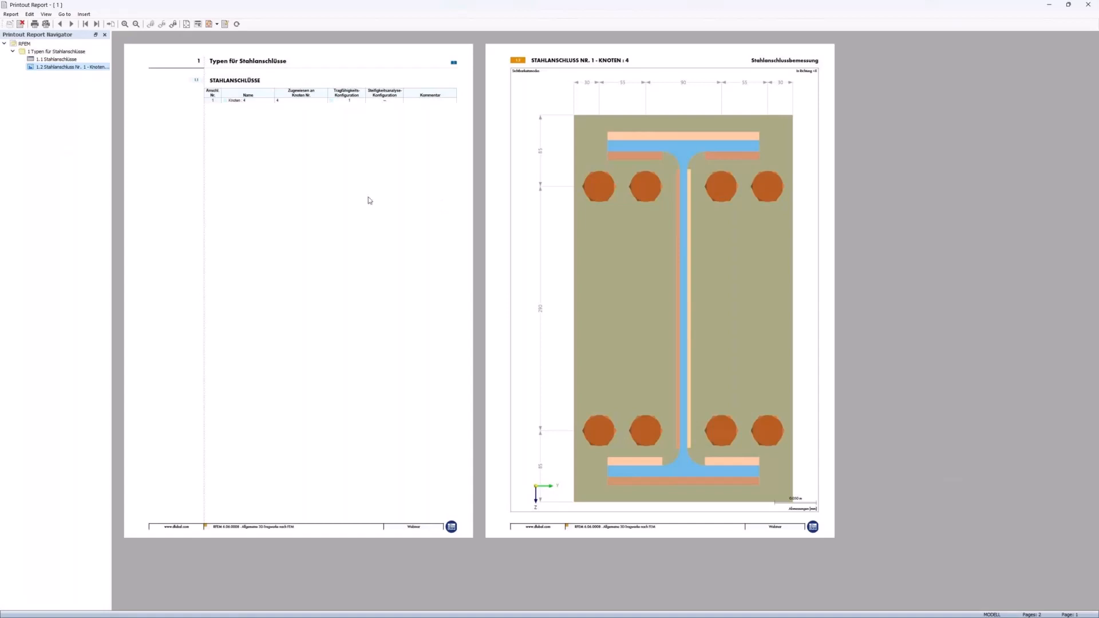
Turn on the page header in the report's printer and page settings.
left_click(7, 15)
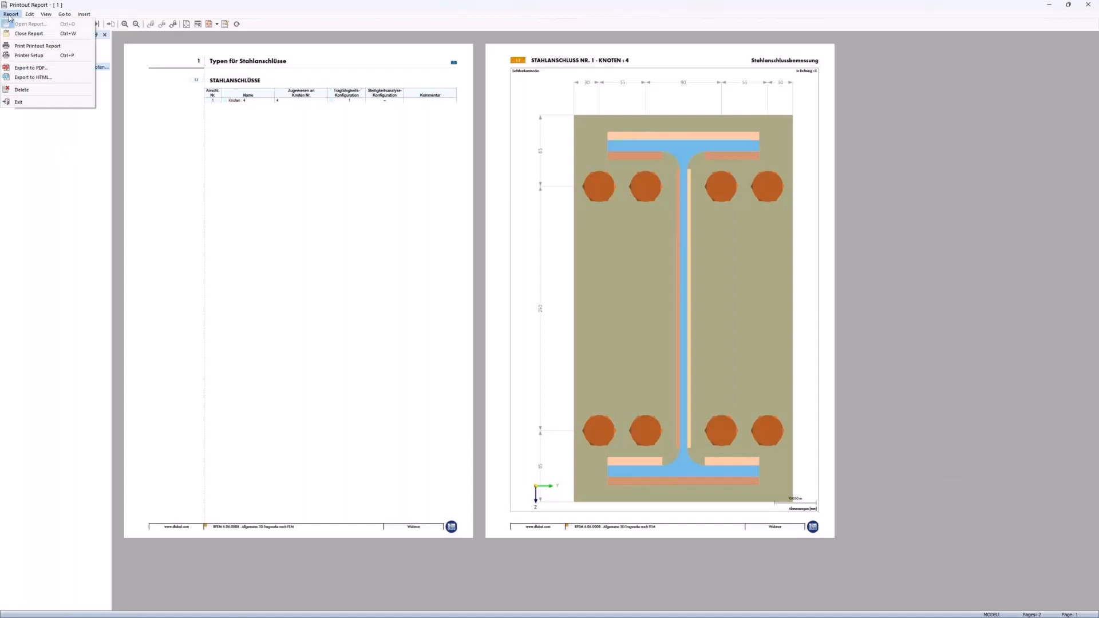
left_click(34, 56)
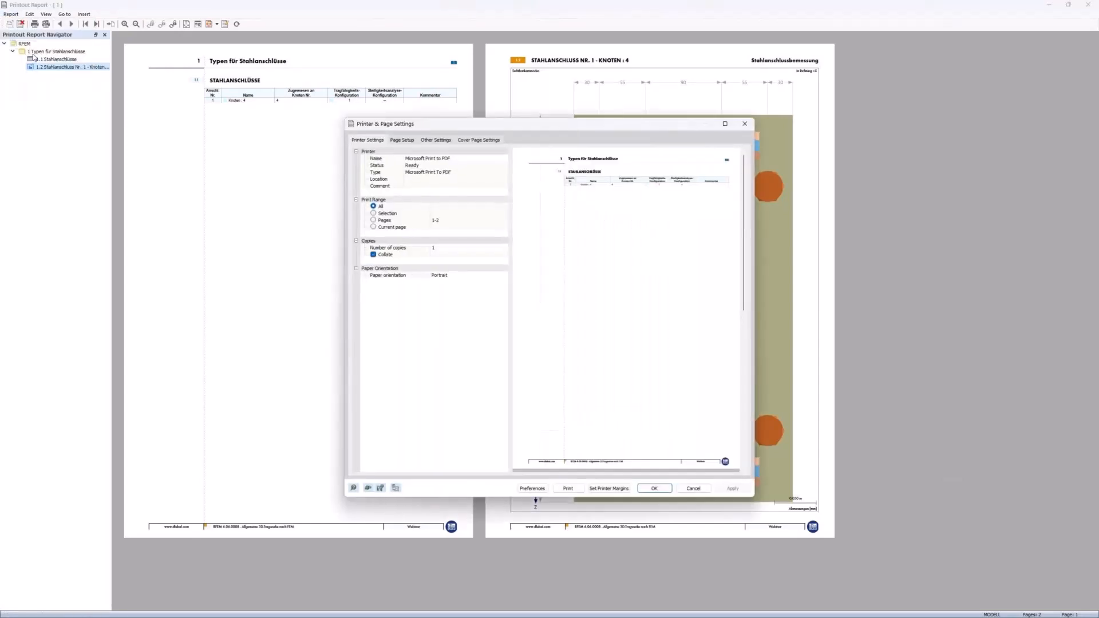
left_click(438, 141)
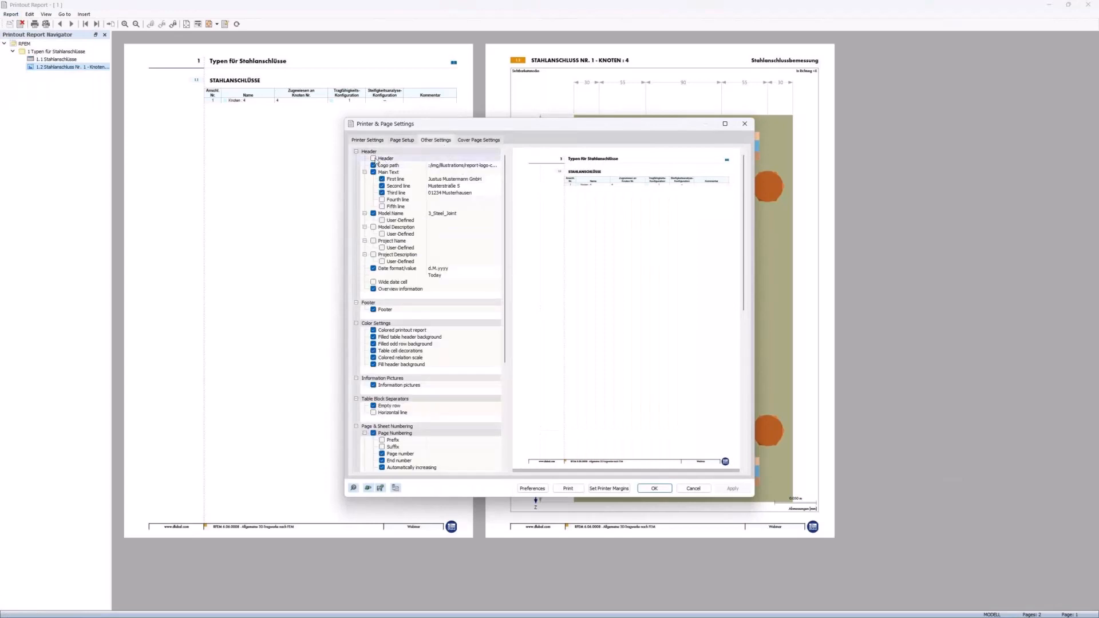
left_click(373, 159)
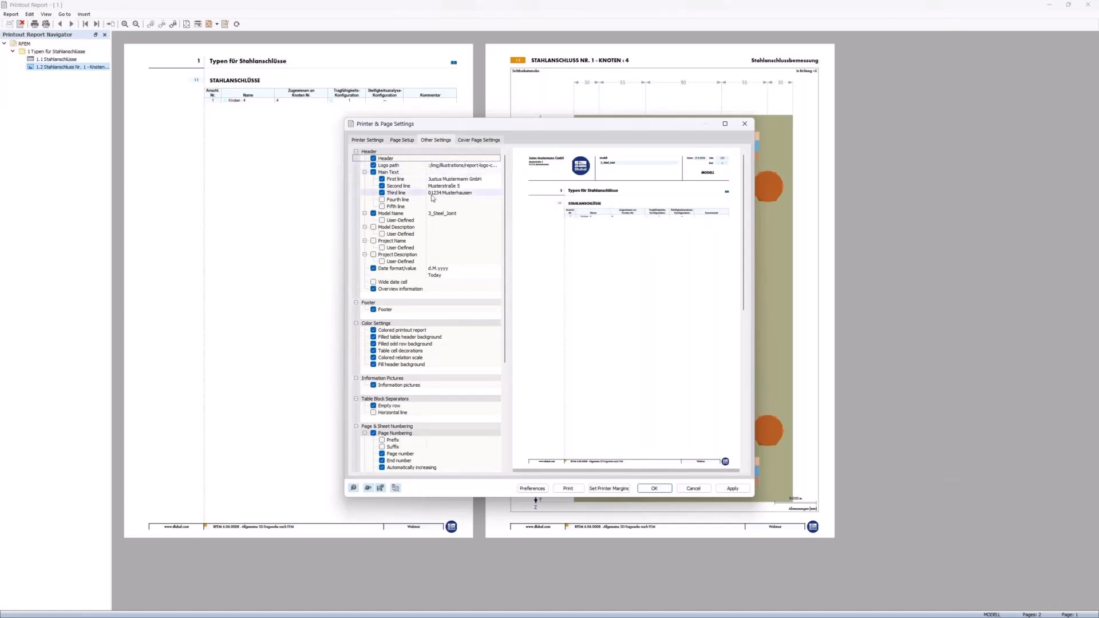
Set the first line of the header's main text to Dlubal Software GmbH.
left_click(443, 181)
left_click(444, 178)
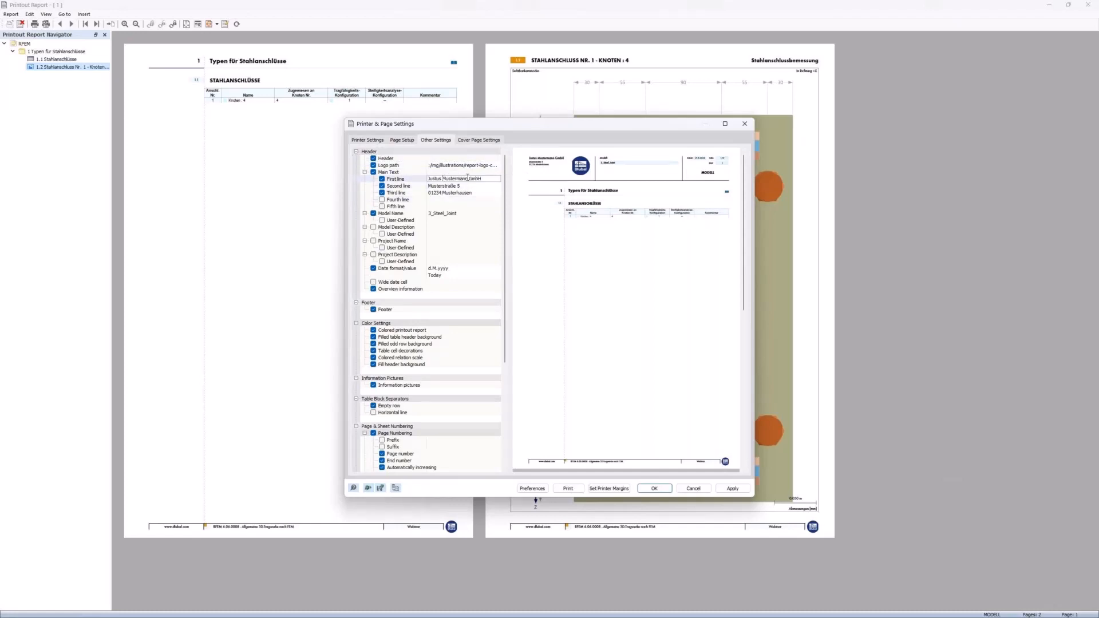
mouse_move(468, 179)
left_mouse_down()
mouse_move(412, 181)
mouse_move(470, 181)
left_mouse_up()
left_click(434, 180)
left_click(433, 181)
type("Dlubal ")
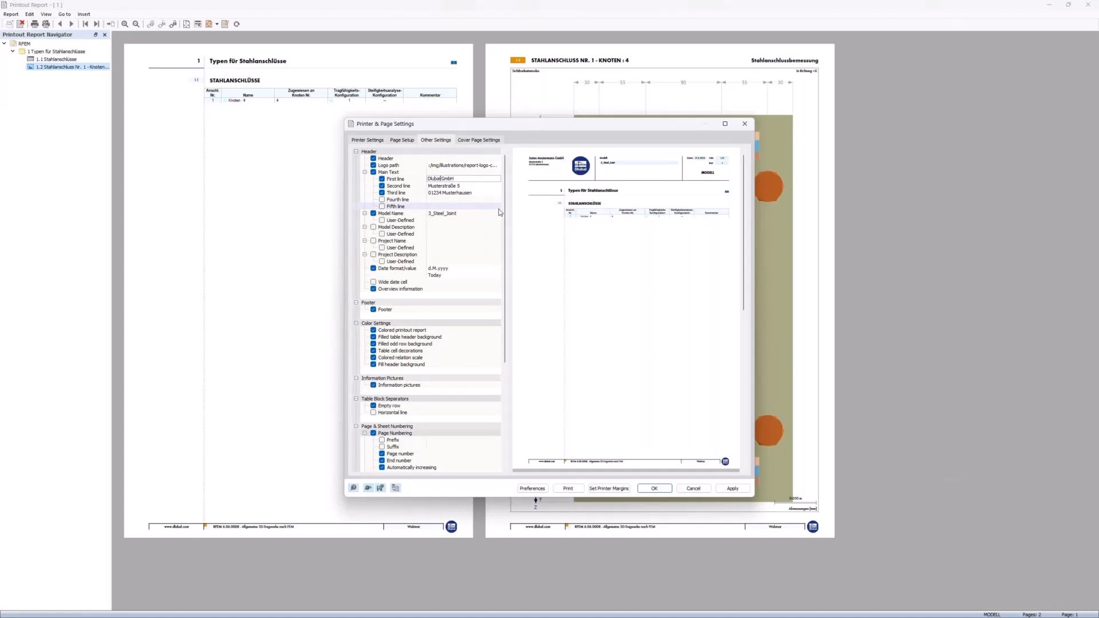
type("Software")
Fill in the company's street address and its postal code with town as the header's second and third lines.
left_click(451, 185)
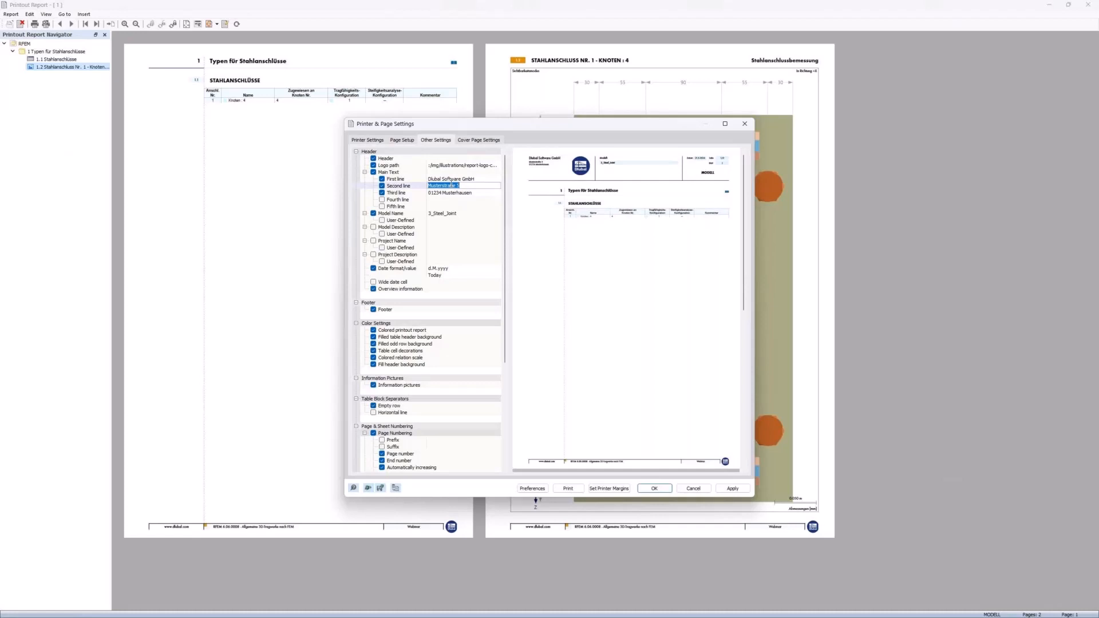
type("Am Zellweg 2")
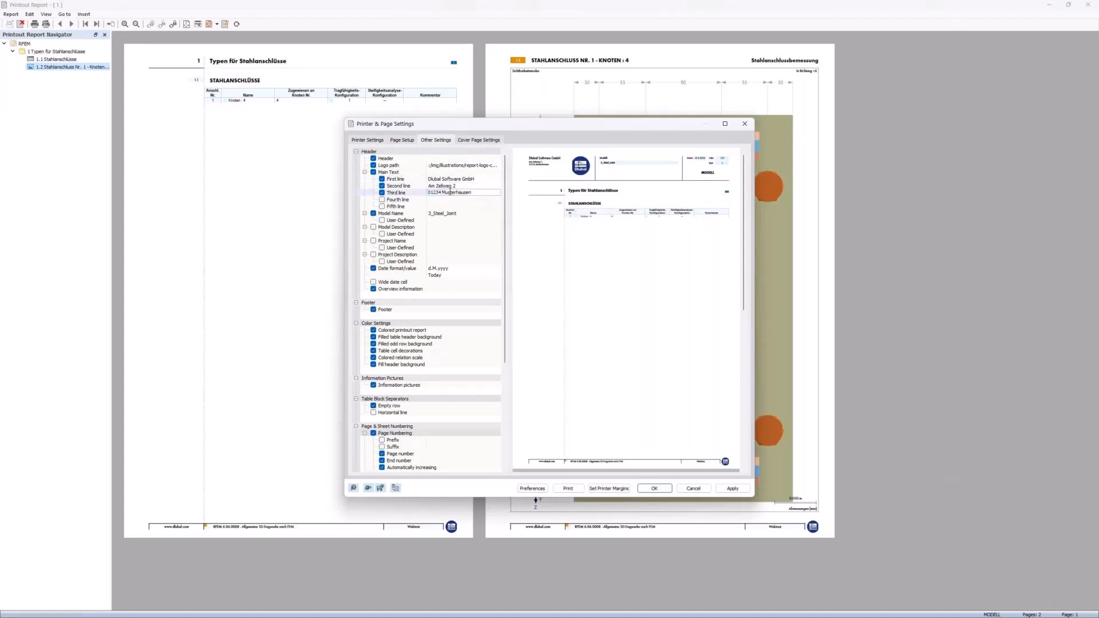
left_click_drag(466, 193, 425, 193)
key("Delete")
type("D-93464 Tieg")
type("enbach")
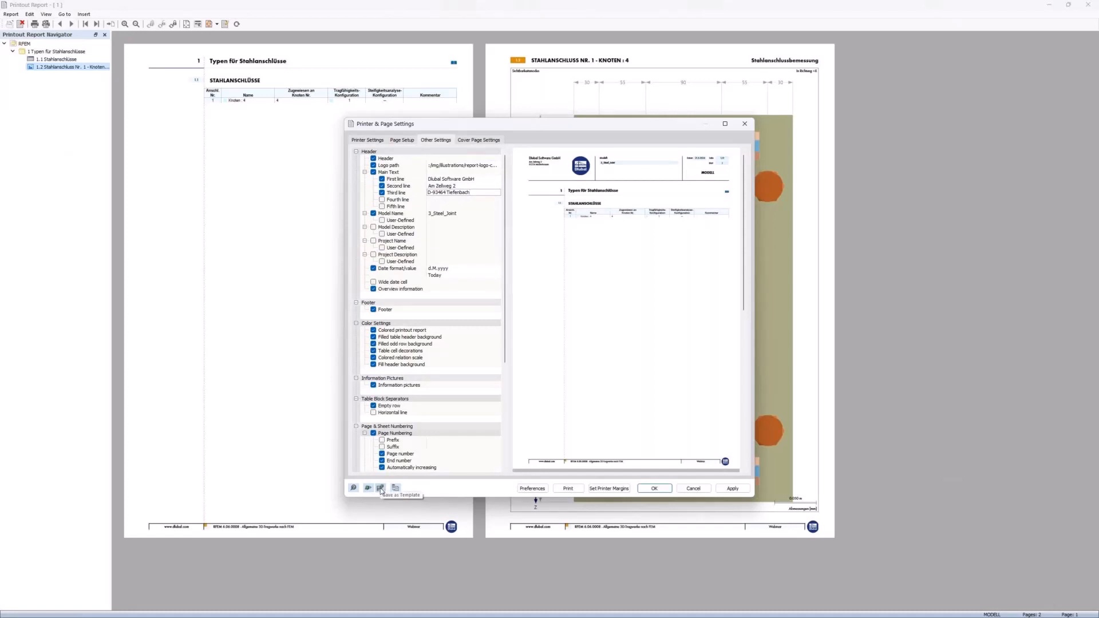
Save the page settings as template User-Defined Settings 1, accept them, and close the report and the steel joint dialog.
left_click(381, 488)
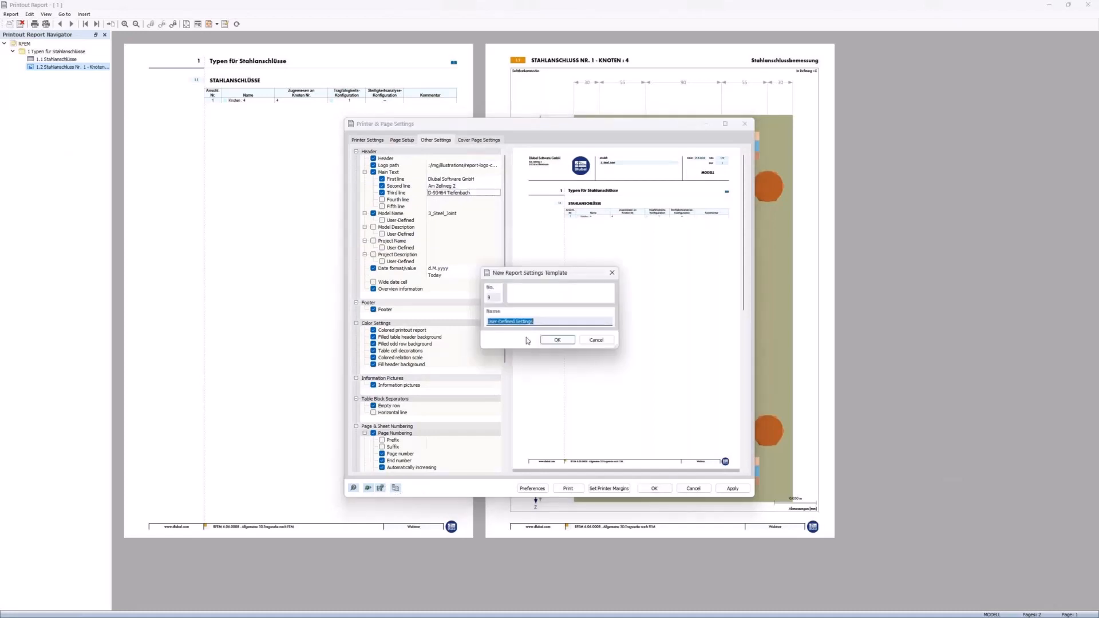
left_click(542, 321)
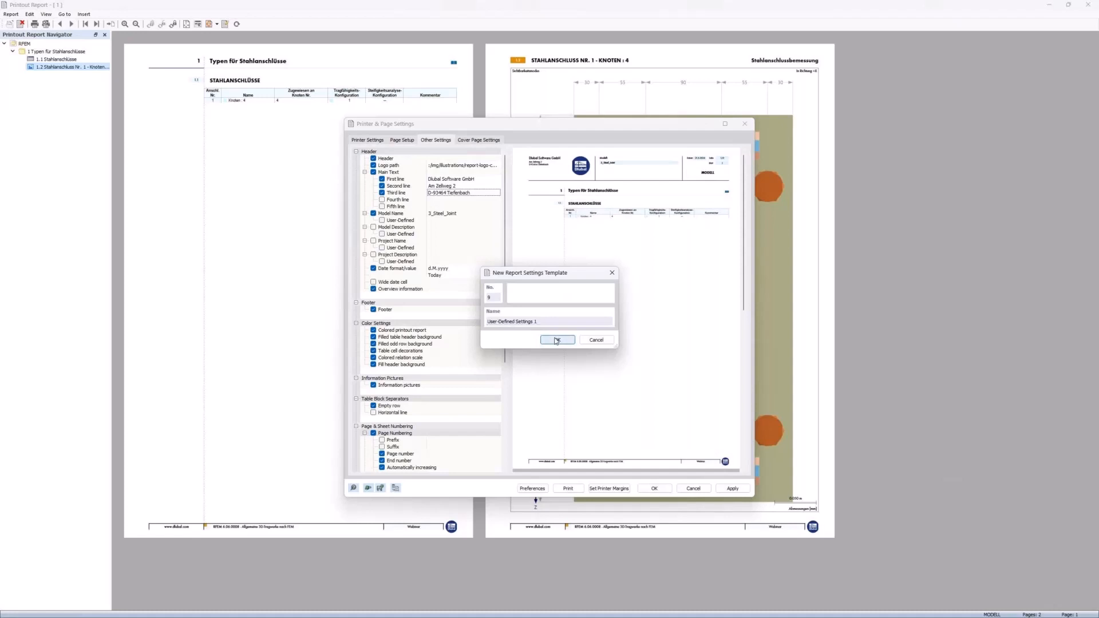
left_click(555, 340)
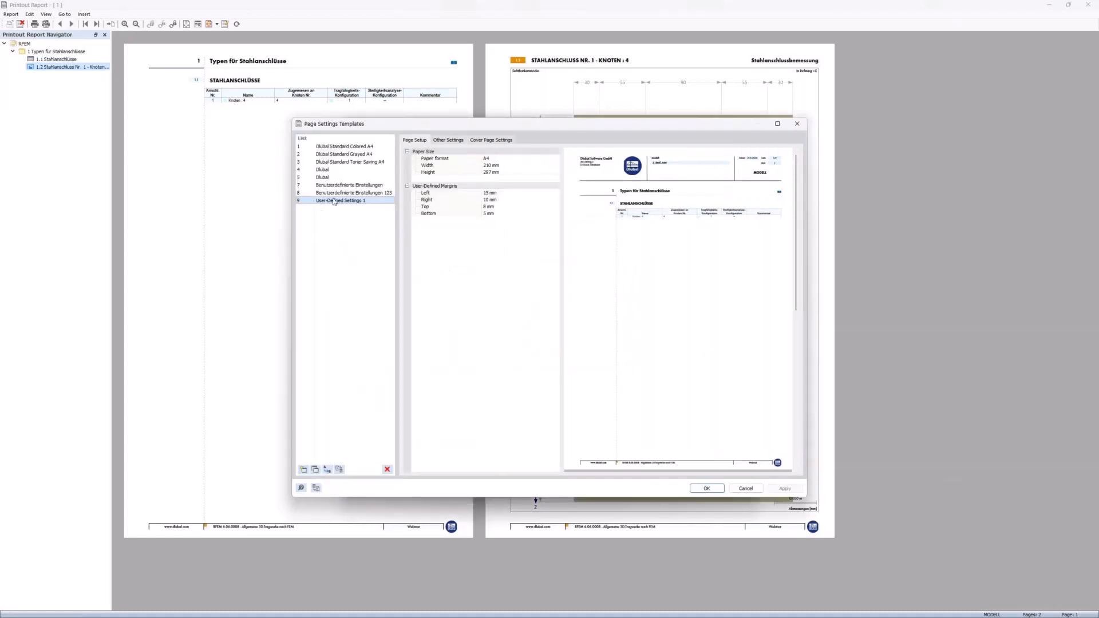
left_click(706, 489)
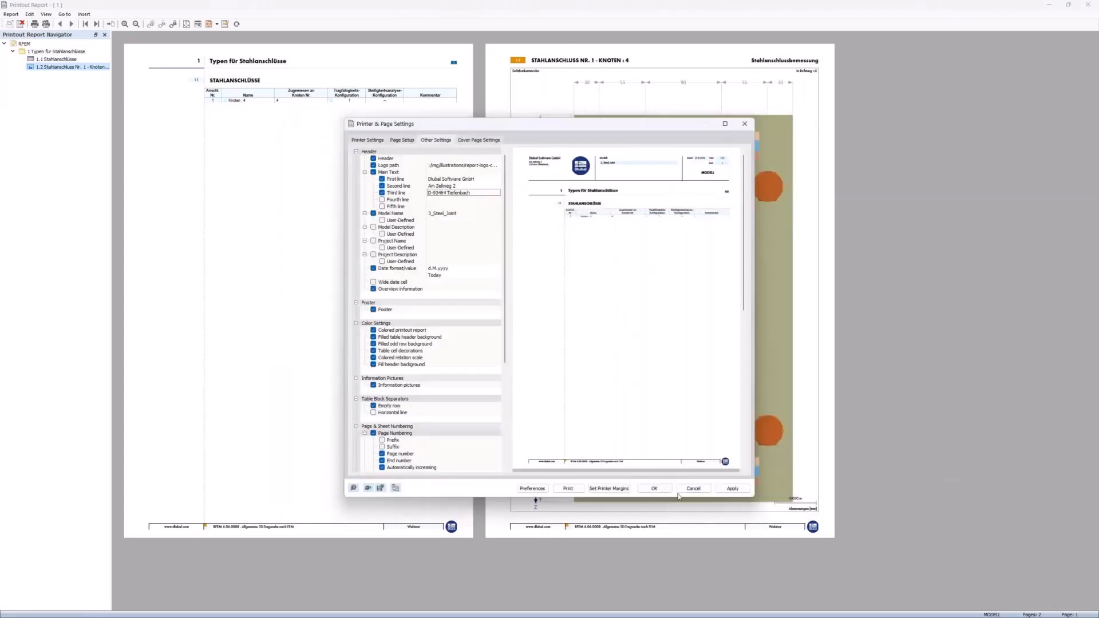
left_click(655, 489)
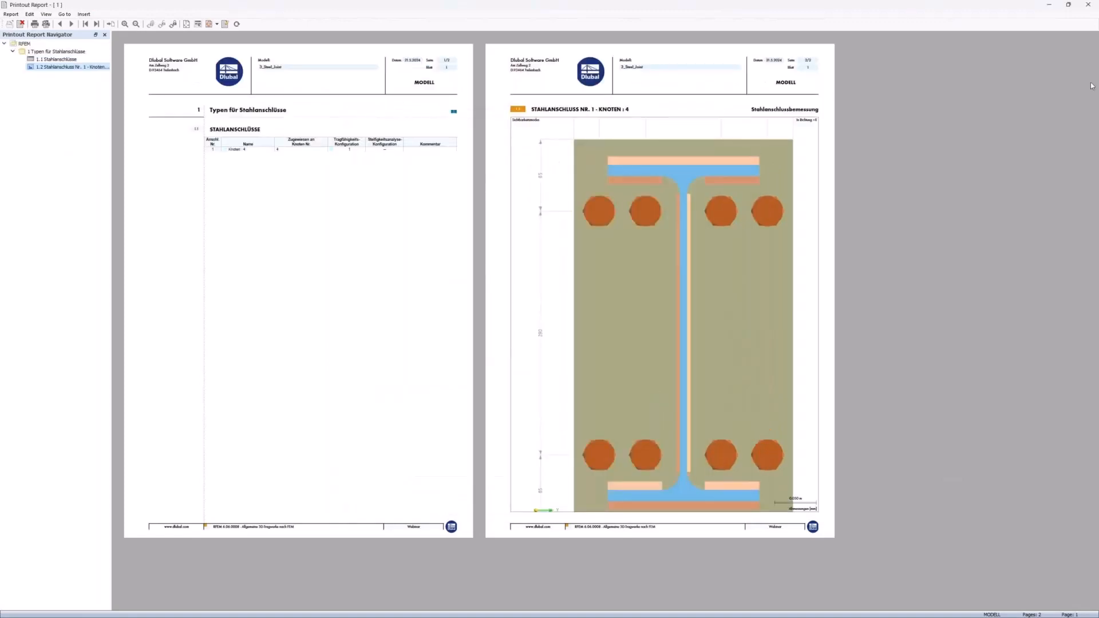
left_click(1088, 6)
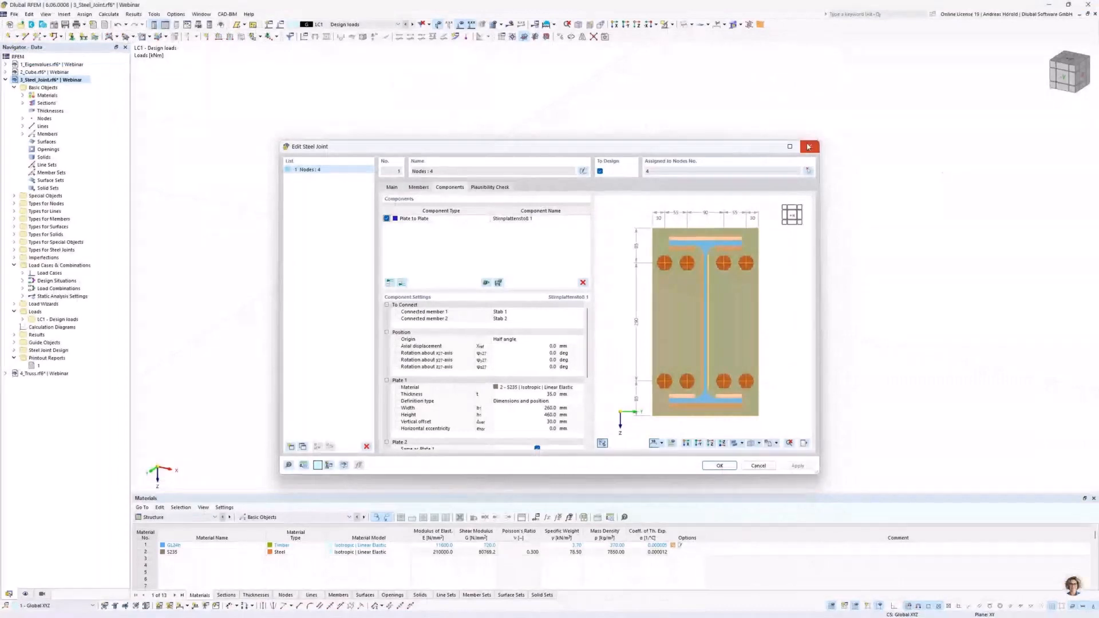
left_click(809, 147)
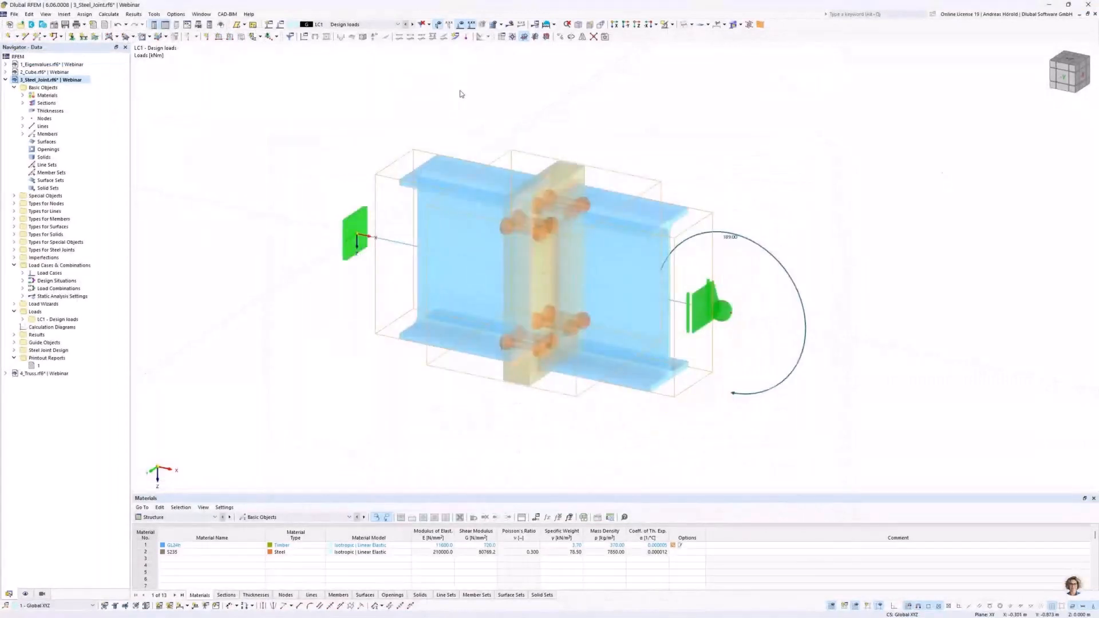
Start exporting the GUI settings with only Templates for print settings included.
left_click(175, 14)
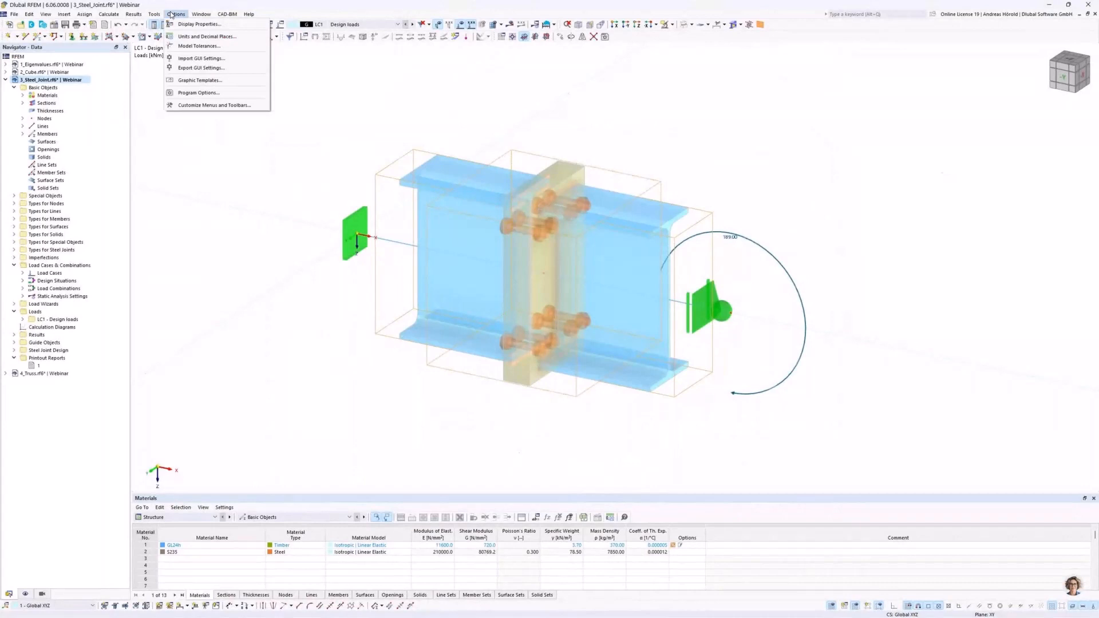
left_click(213, 69)
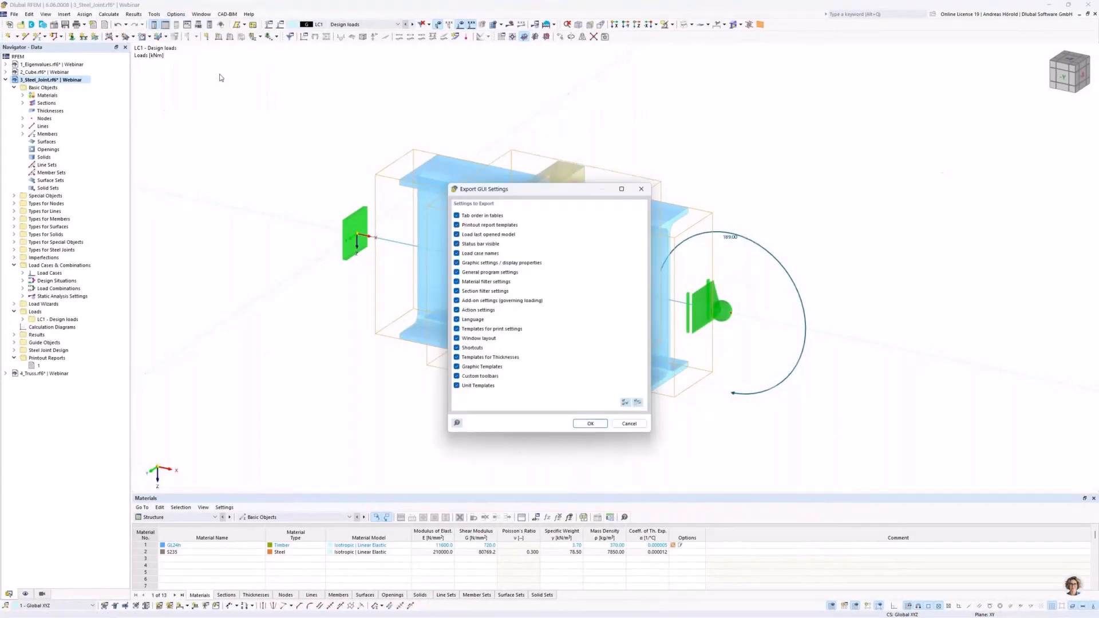
left_click(637, 403)
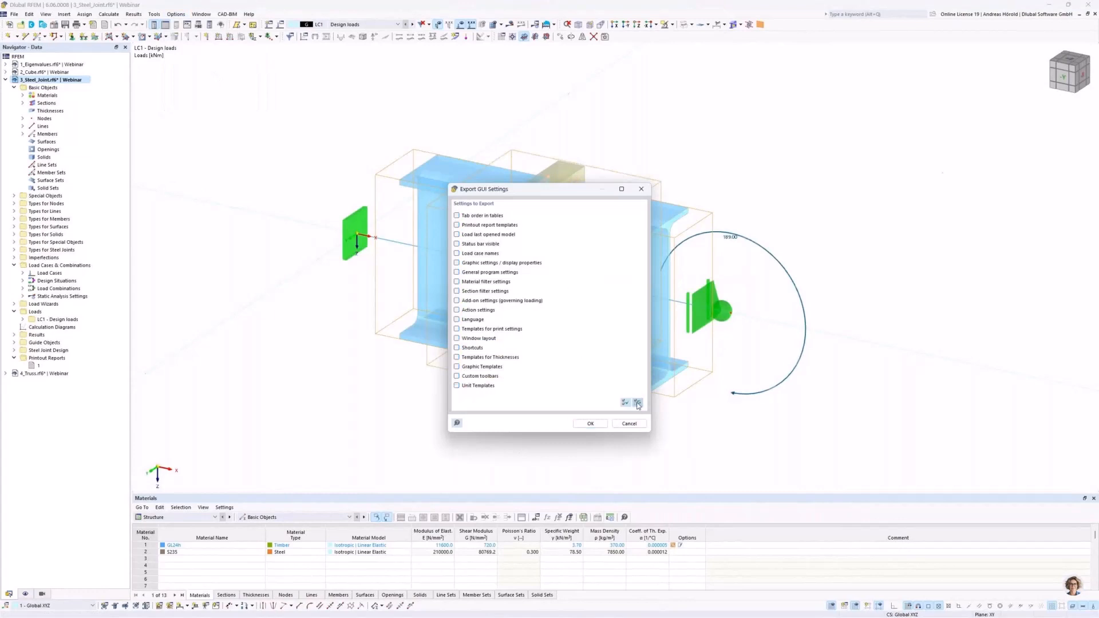
left_click(457, 330)
left_click(590, 424)
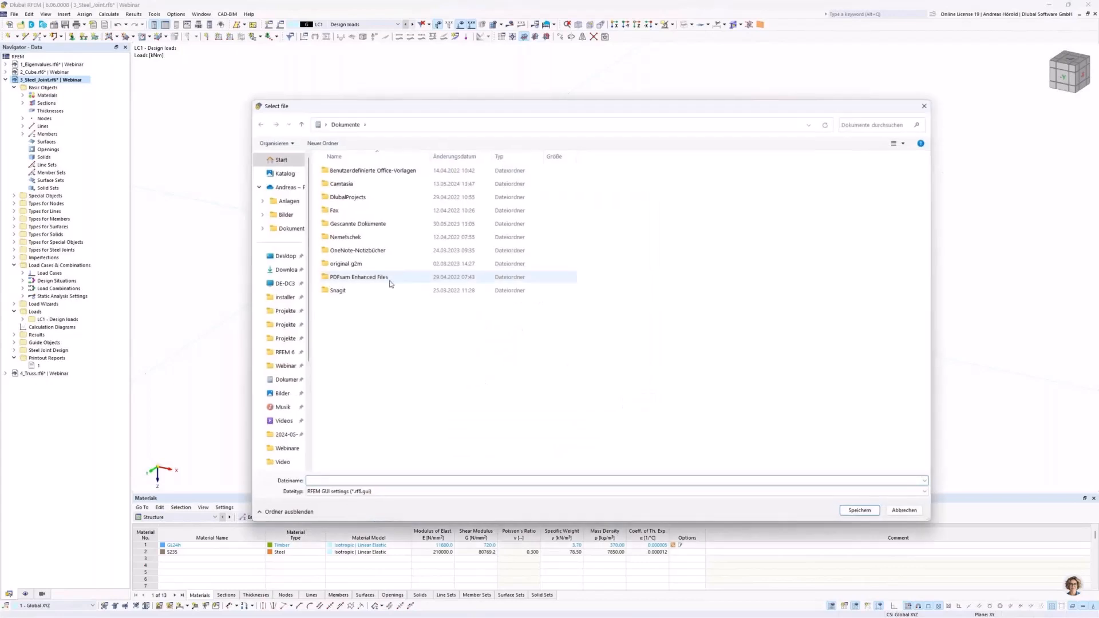
Save the exported settings in the Downloads folder as an RFEM GUI settings file named UD GUI.
left_click(285, 268)
left_click(352, 481)
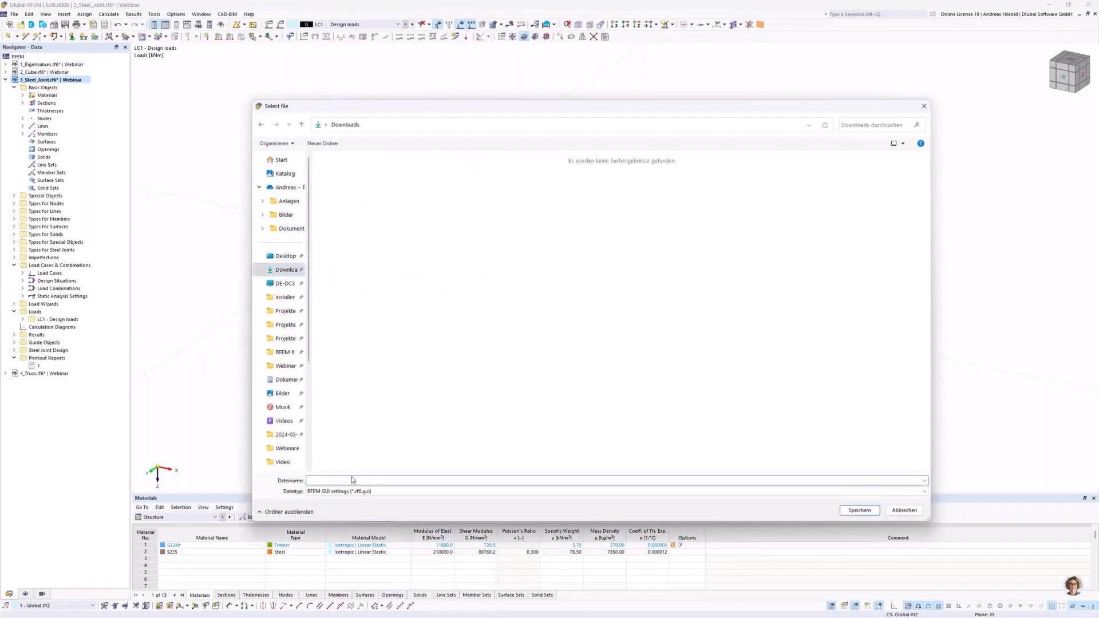
type("U")
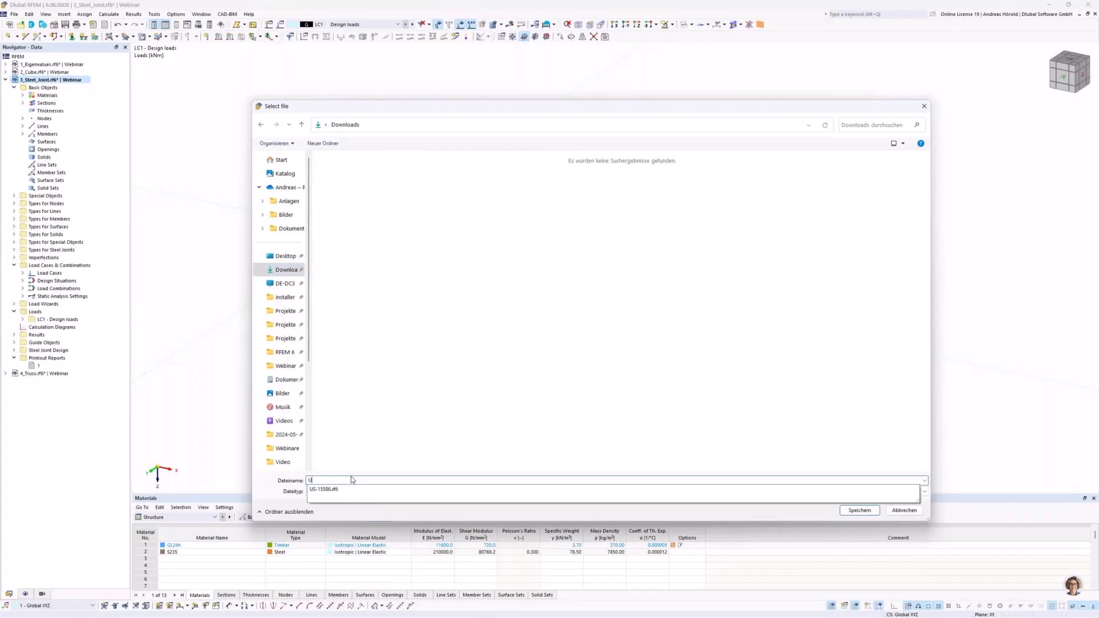
type("D")
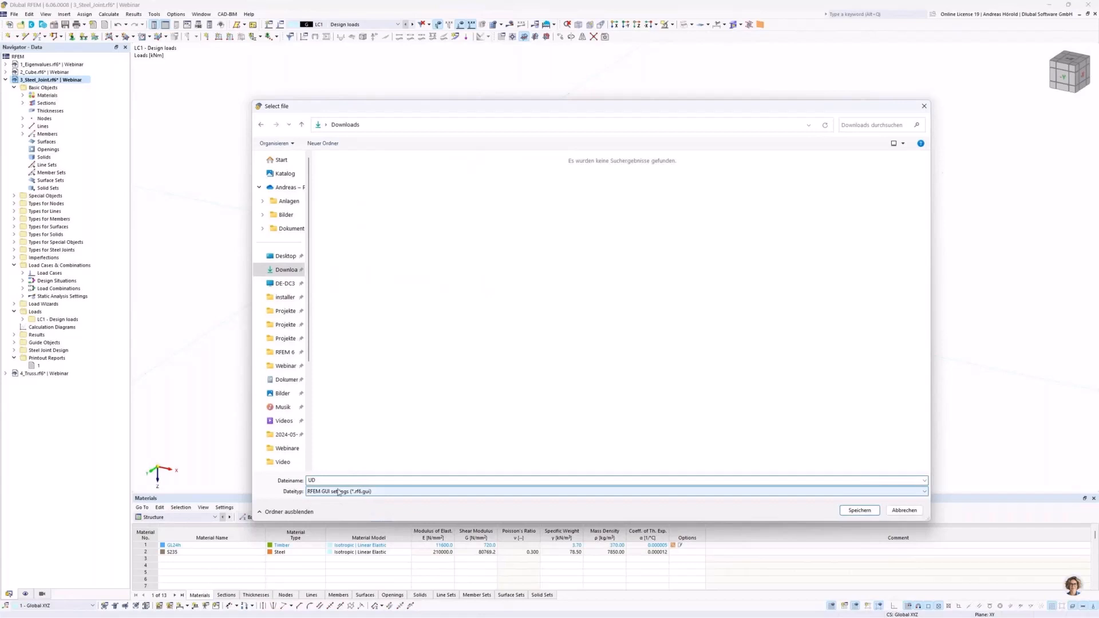
type(" GUI")
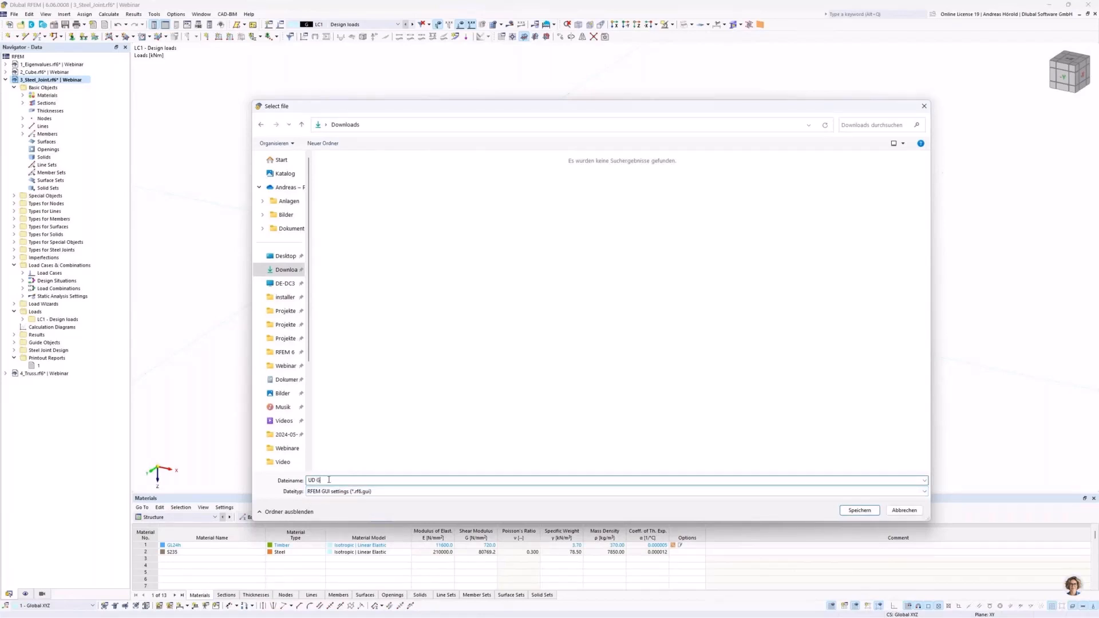
left_click(860, 510)
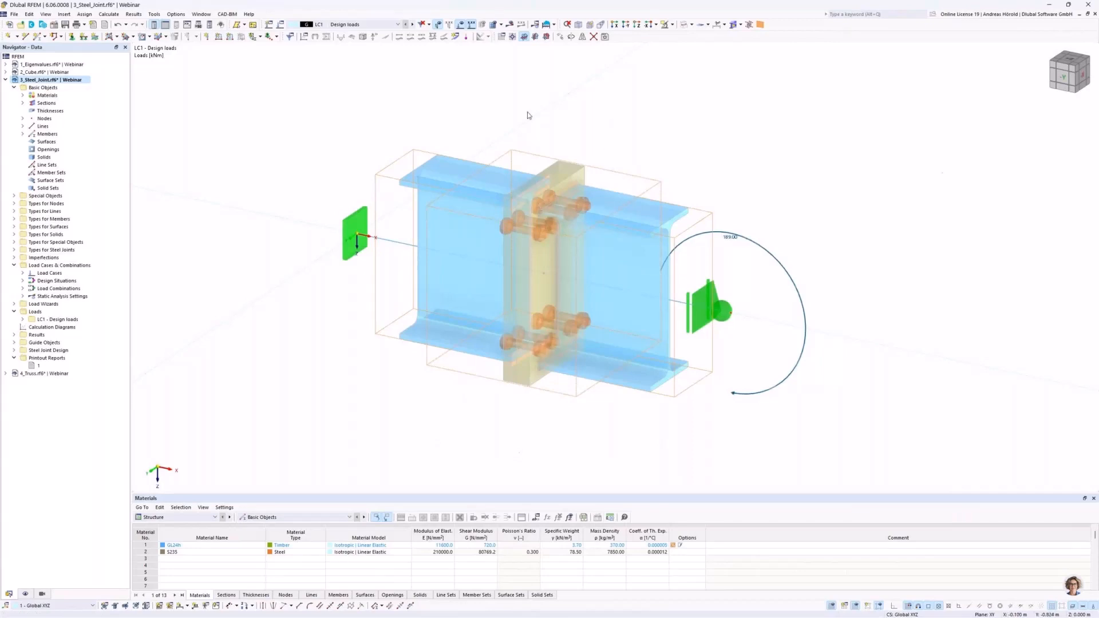
Open the import of GUI settings.
left_click(175, 16)
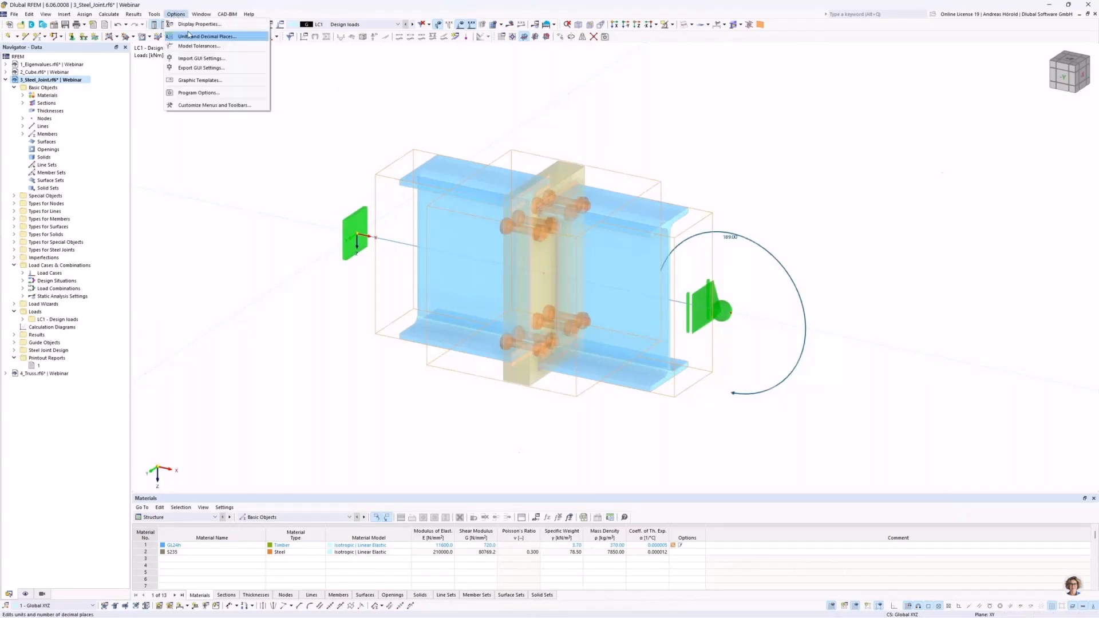
left_click(219, 59)
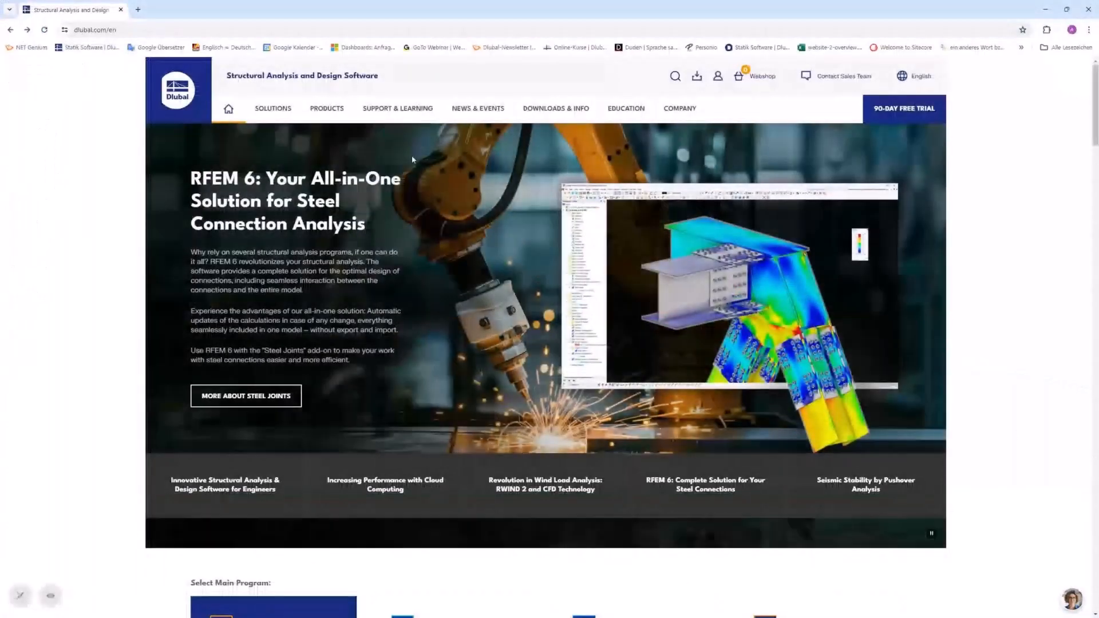
Switch to the Dlubal website in the browser, search its Frequently Asked Questions for "mia prompting" and open the Mia Prompting article.
mouse_move(399, 108)
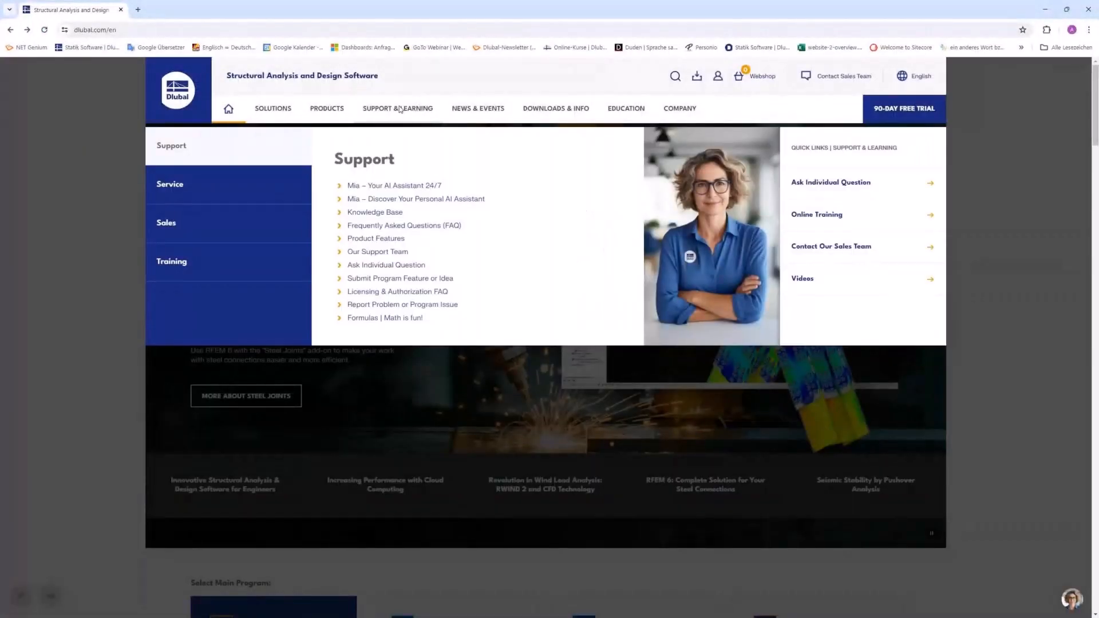
left_click(400, 227)
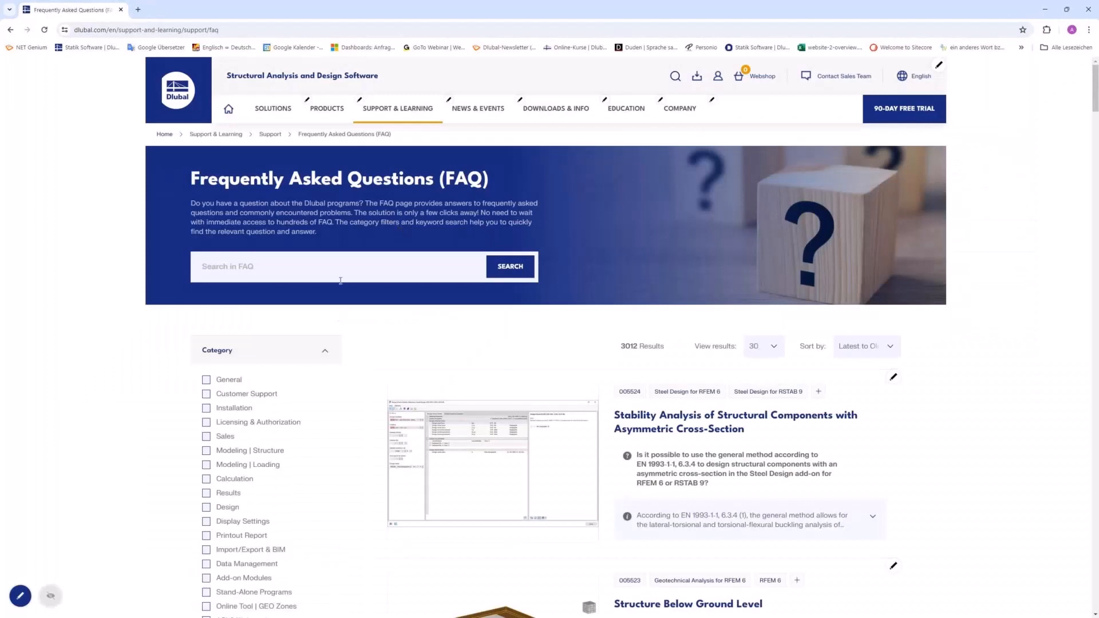
left_click(296, 268)
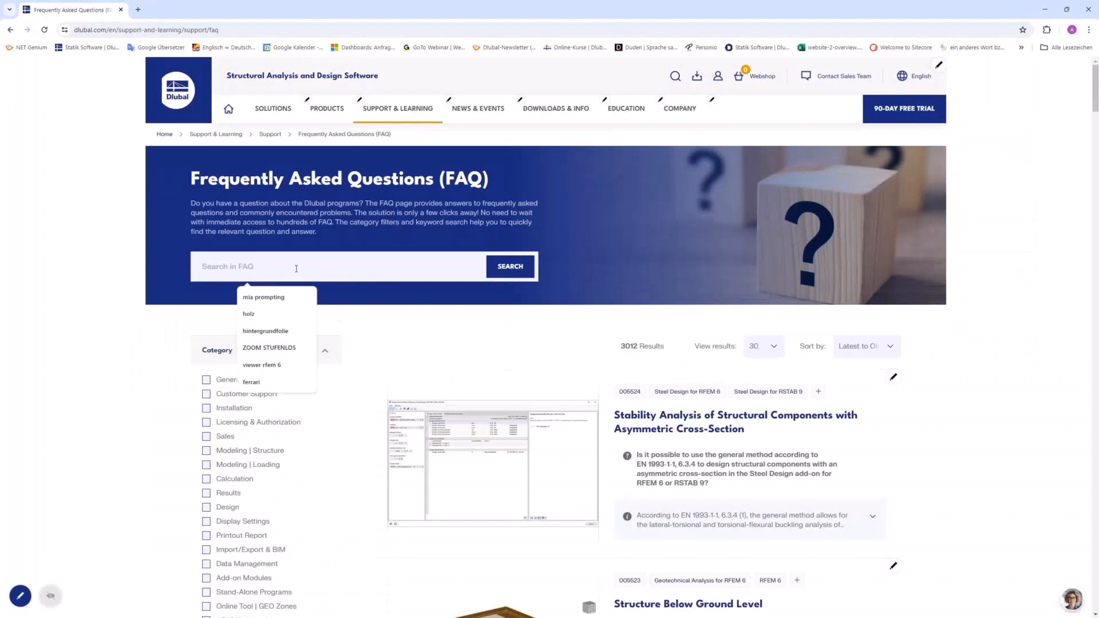
left_click(264, 297)
left_click(499, 274)
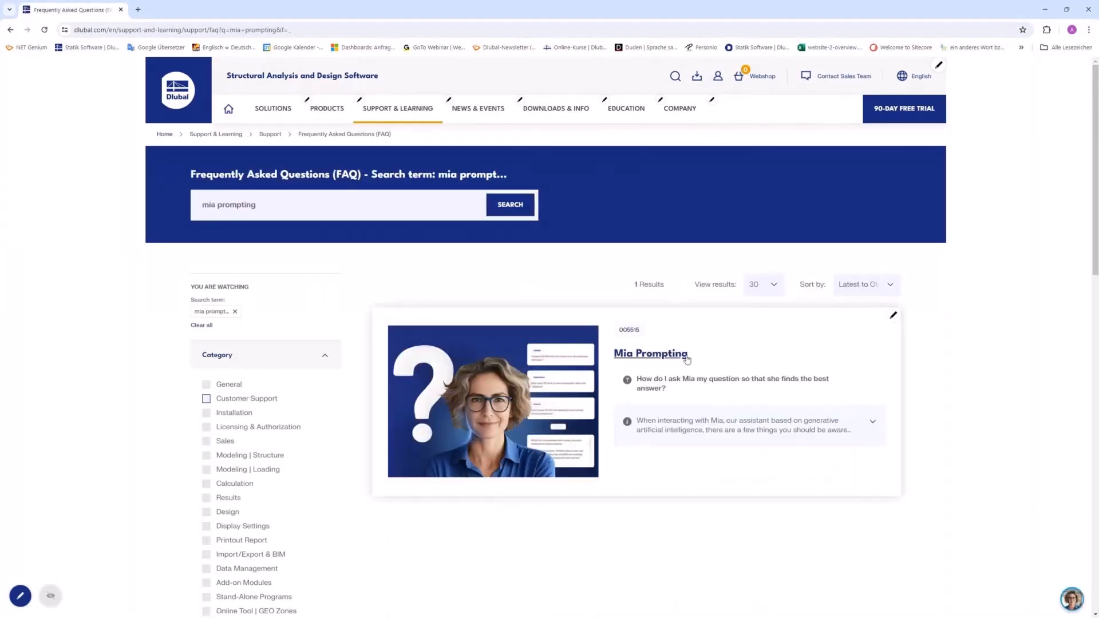
left_click(657, 355)
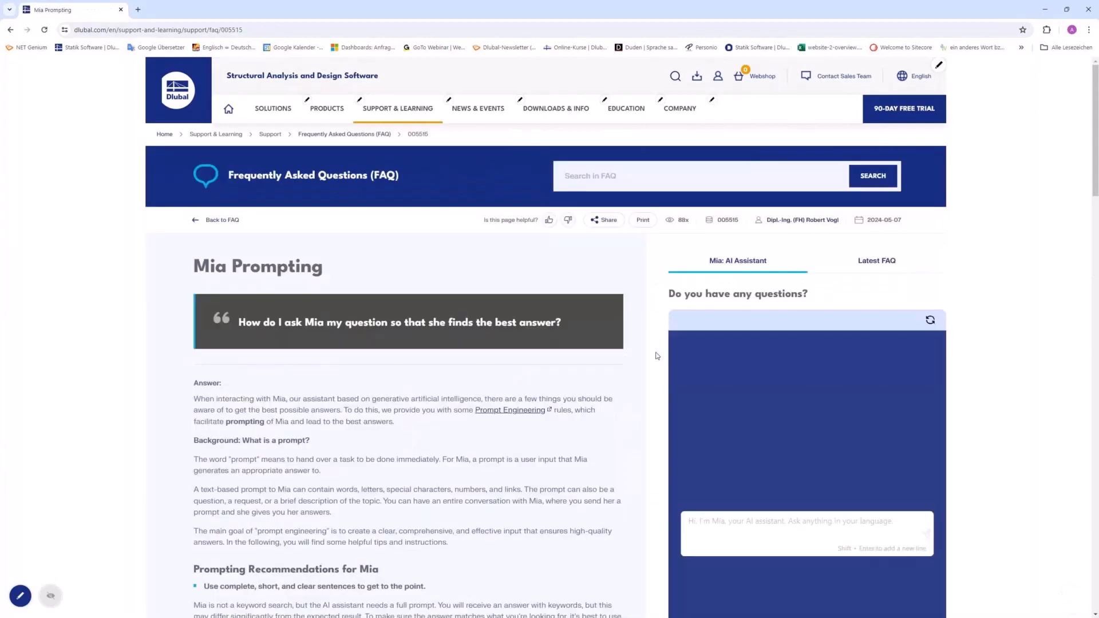
Read the article's background on what a prompt is for Mia and the recommendation about complete, short and clear sentences.
scroll(527, 320, "down", 3)
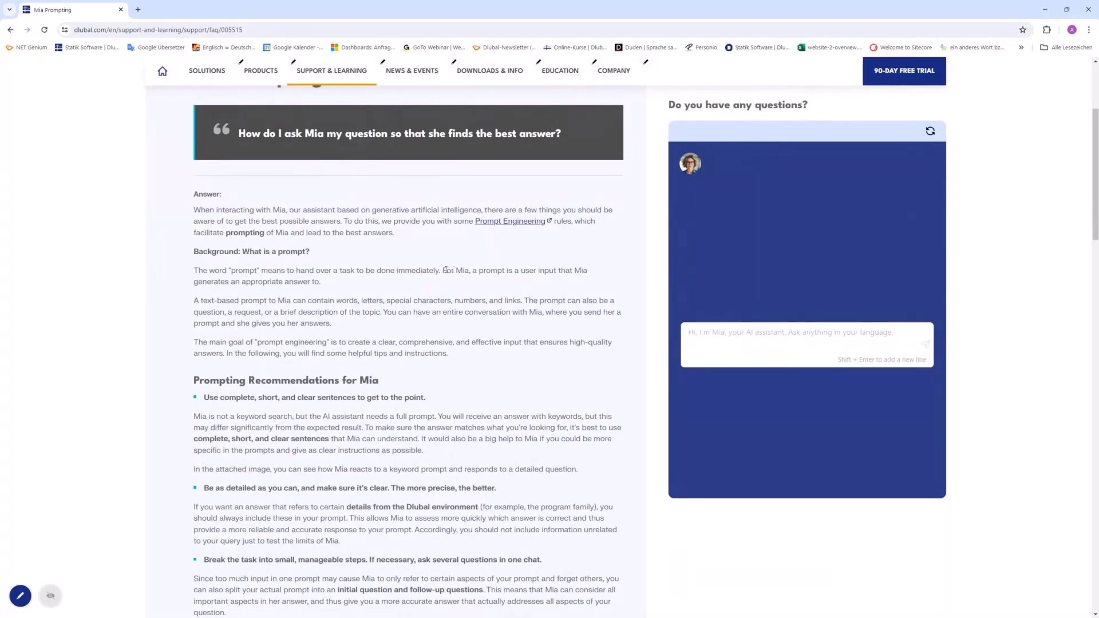
left_click_drag(442, 270, 456, 288)
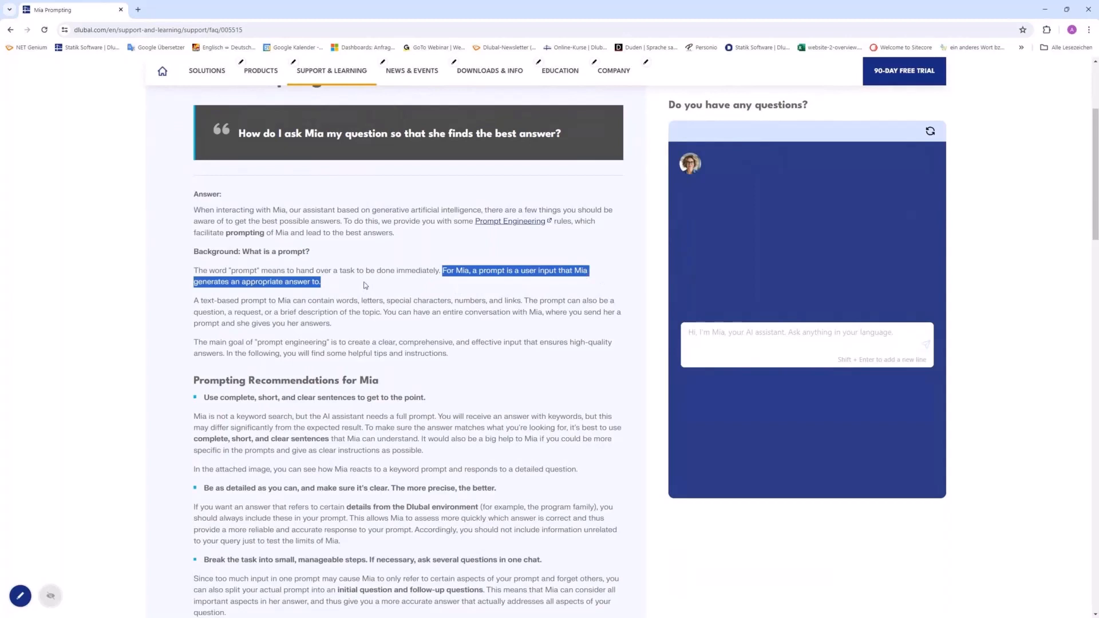
scroll(365, 339, "down", 1)
scroll(365, 339, "down", 2)
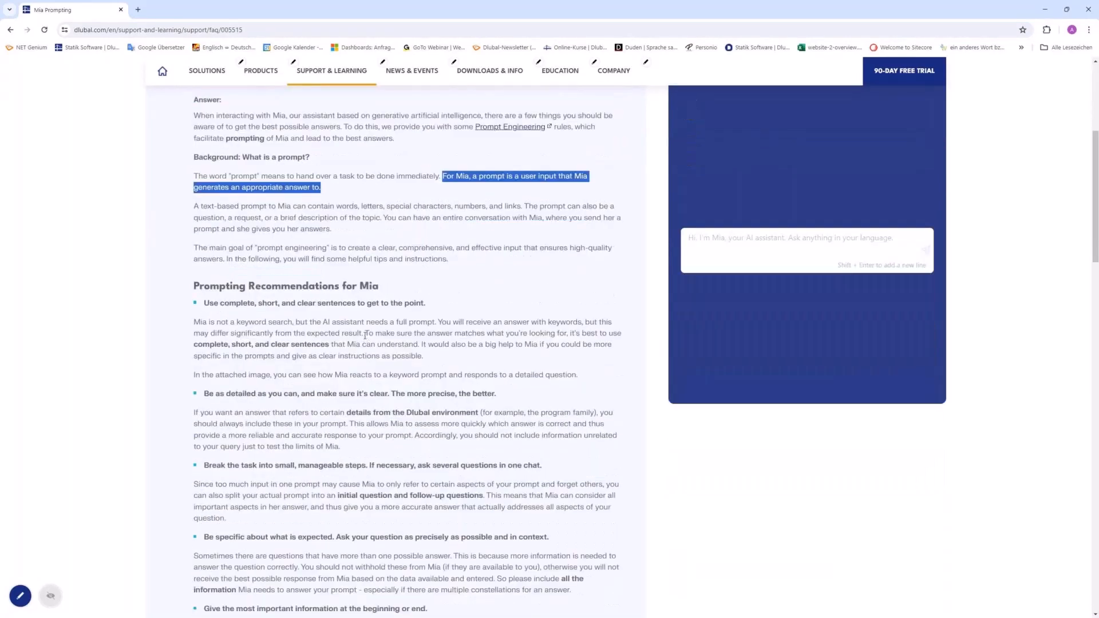
scroll(364, 336, "down", 2)
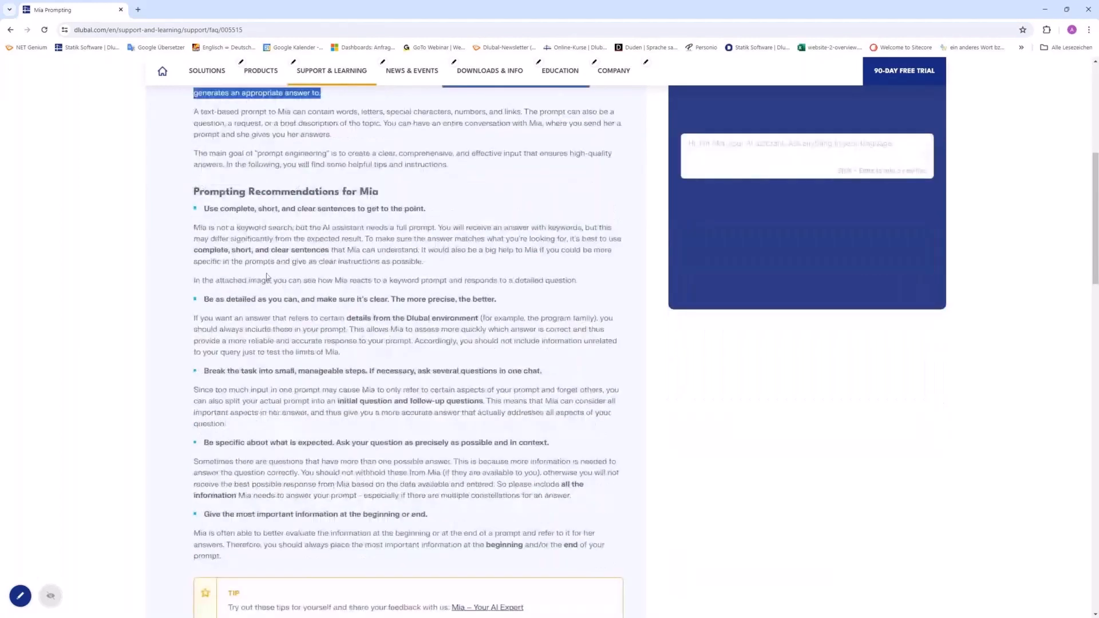
left_click_drag(205, 209, 446, 211)
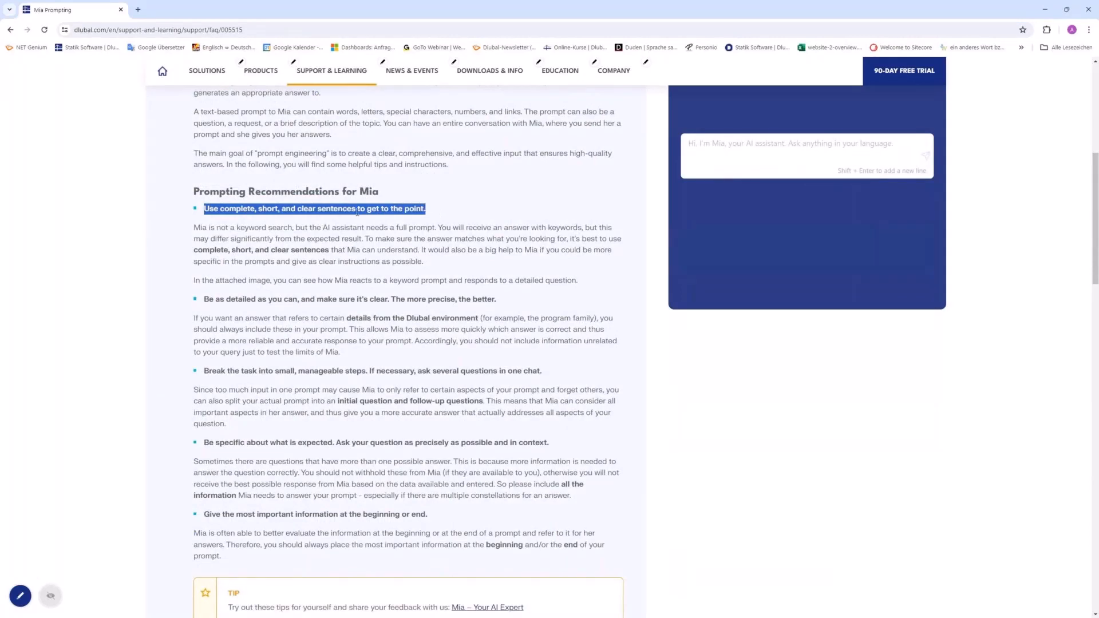
scroll(419, 274, "down", 1)
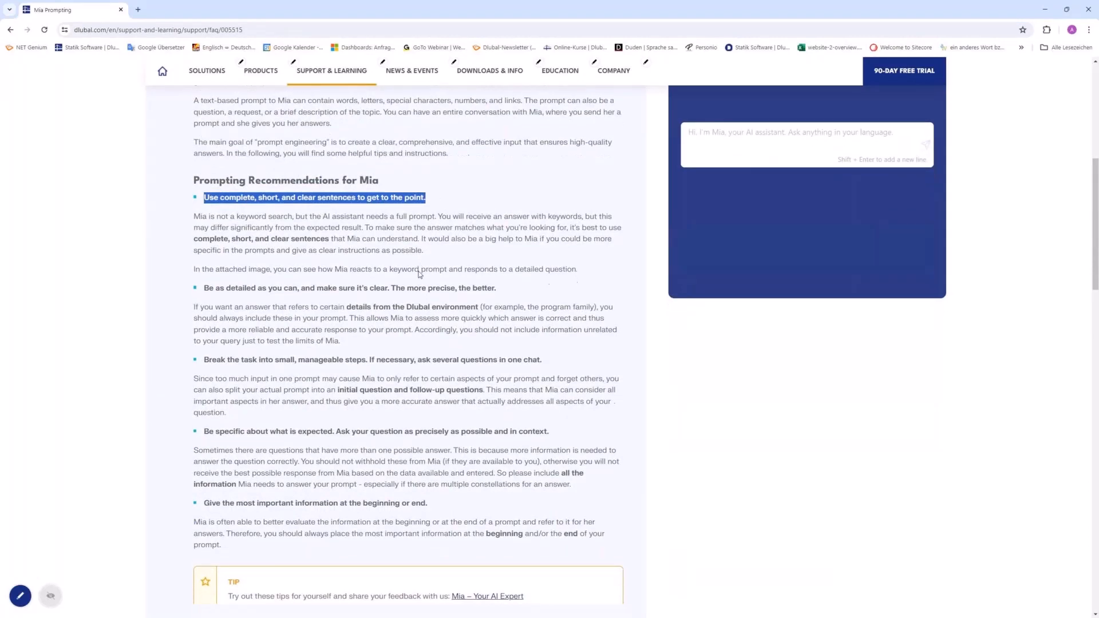
scroll(419, 274, "down", 1)
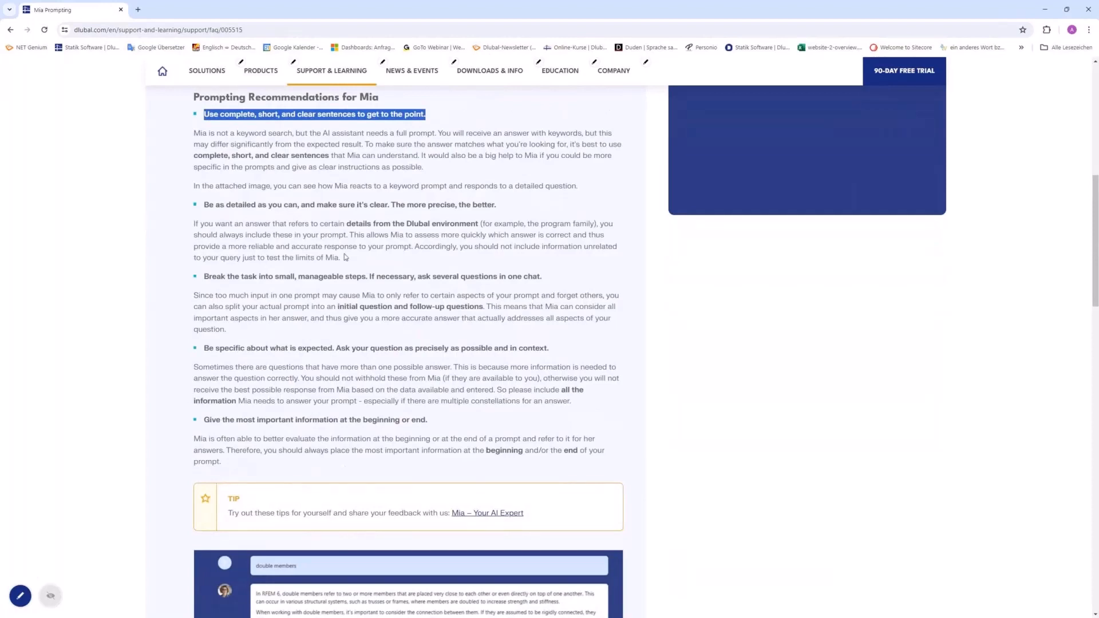
Examine the remaining prompting recommendations, starting with detail and program family, and the example comparing a keyword prompt with a full question.
left_click_drag(204, 205, 527, 204)
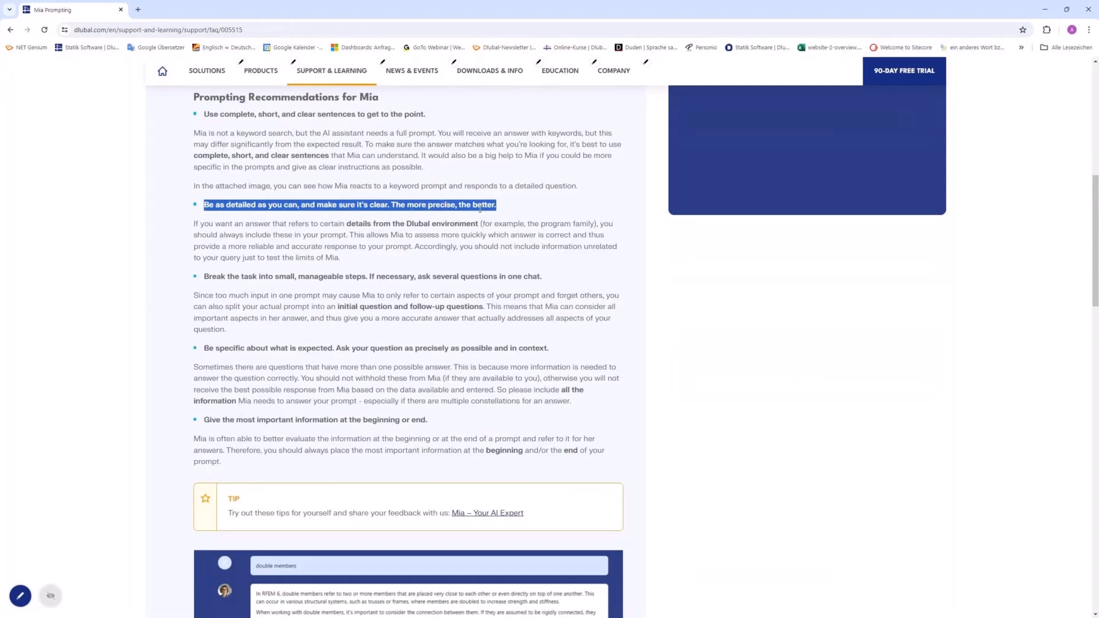
left_click_drag(481, 223, 595, 224)
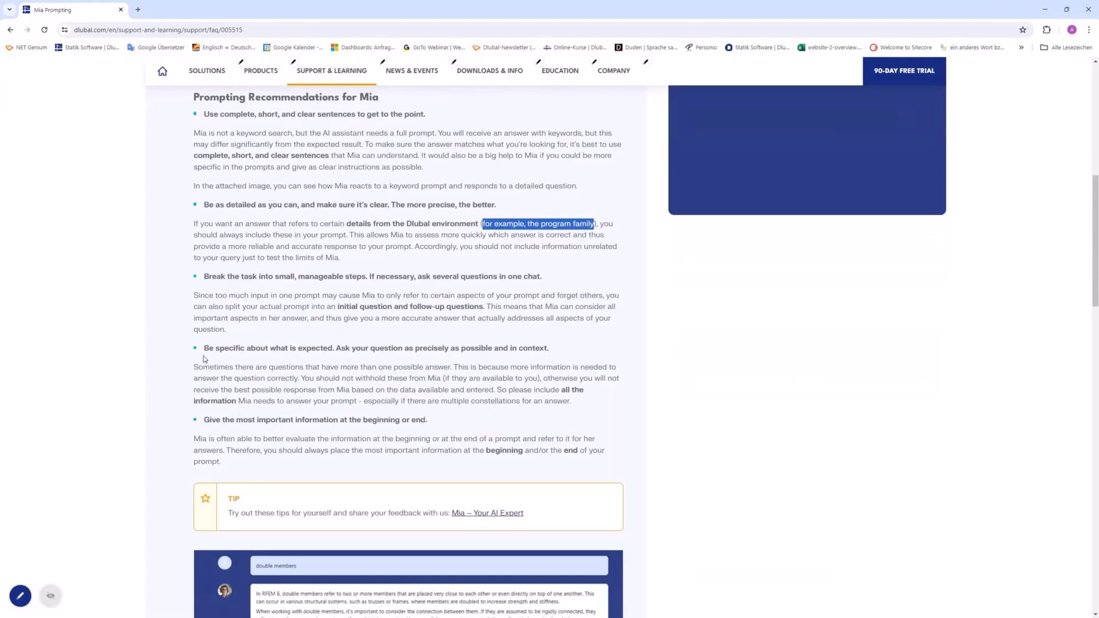
scroll(205, 359, "down", 2)
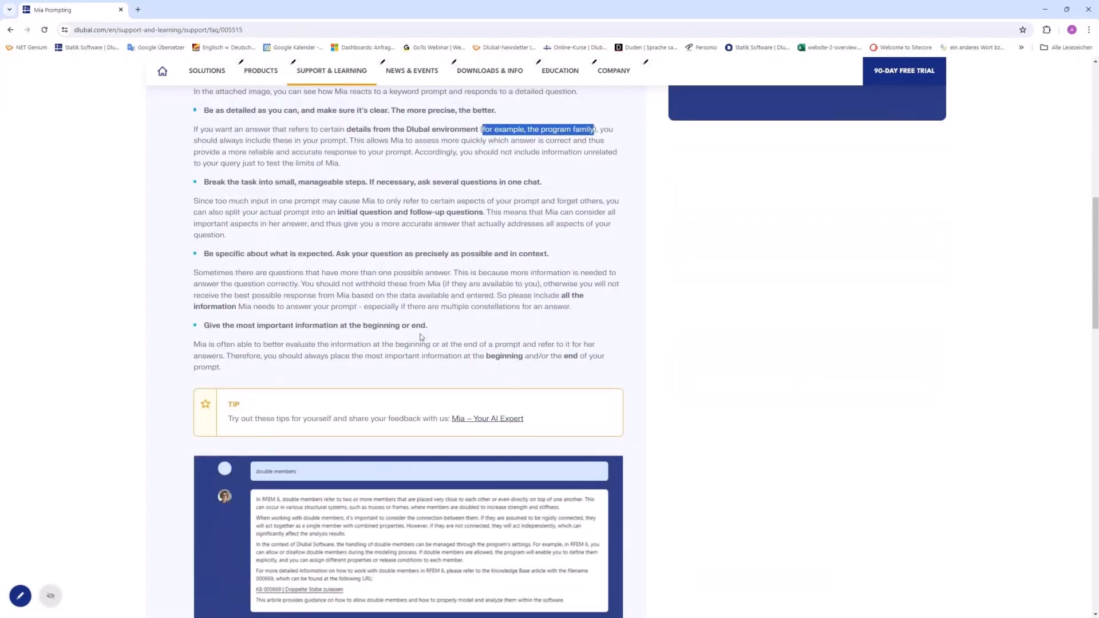
scroll(422, 340, "down", 3)
scroll(422, 337, "down", 2)
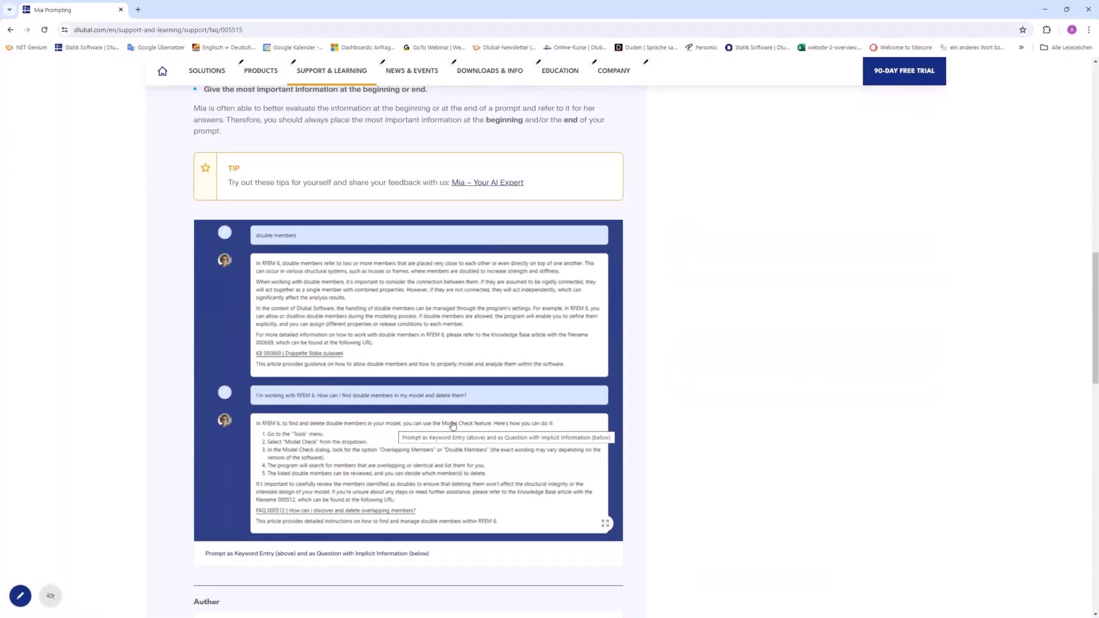
scroll(507, 342, "up", 1)
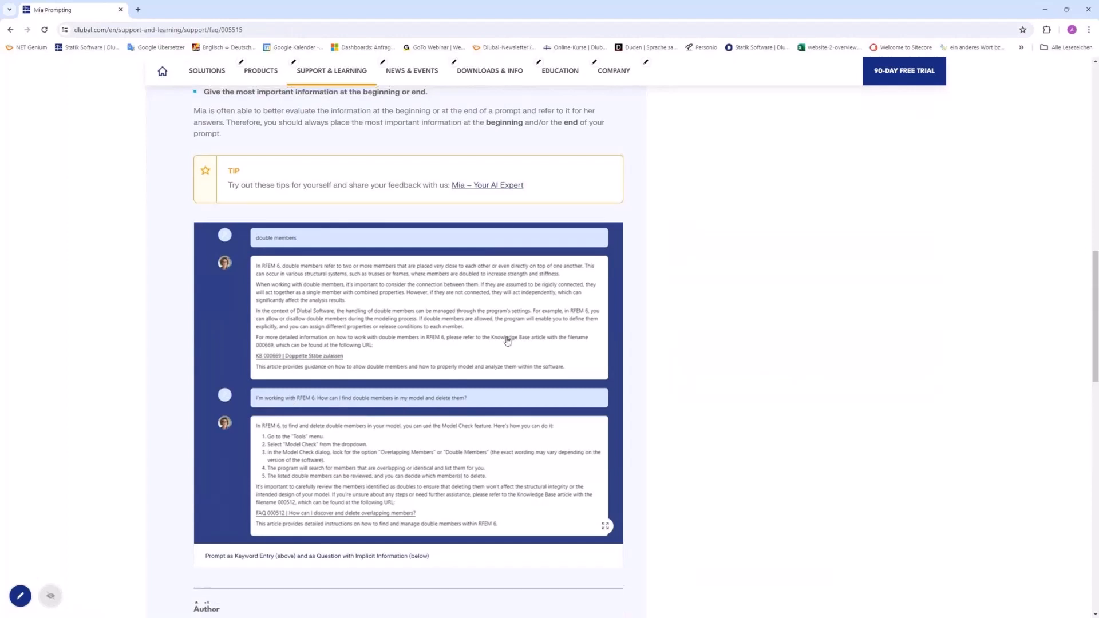
scroll(508, 341, "up", 15)
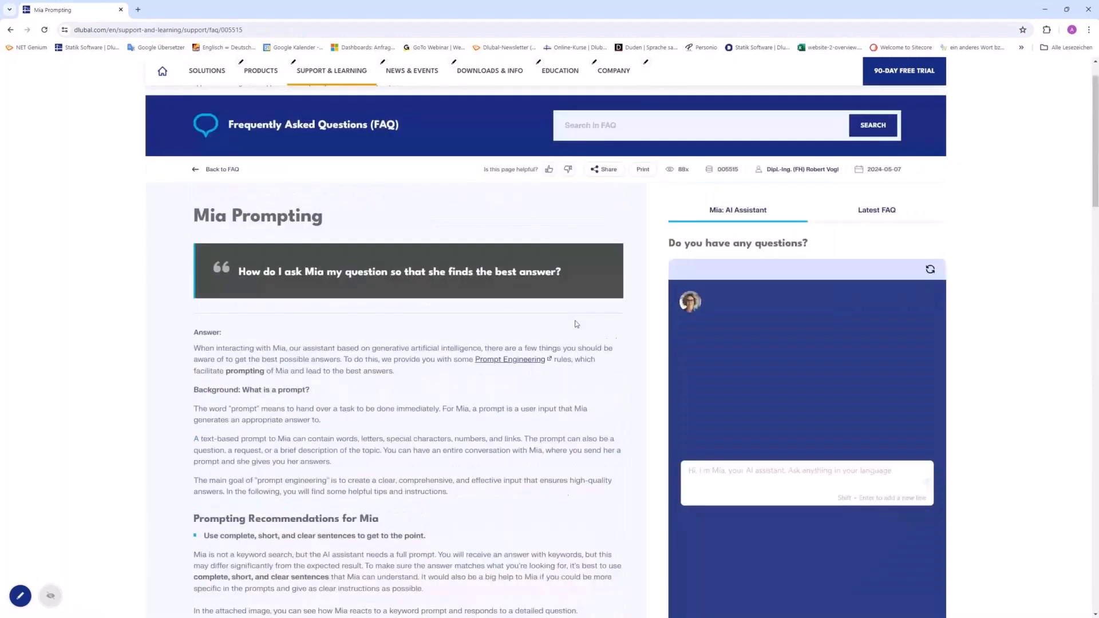
Ask Mia: "Can you please show me the detailed formula for the moment of inertia about the z-axis for any cross-section?".
scroll(645, 350, "down", 3)
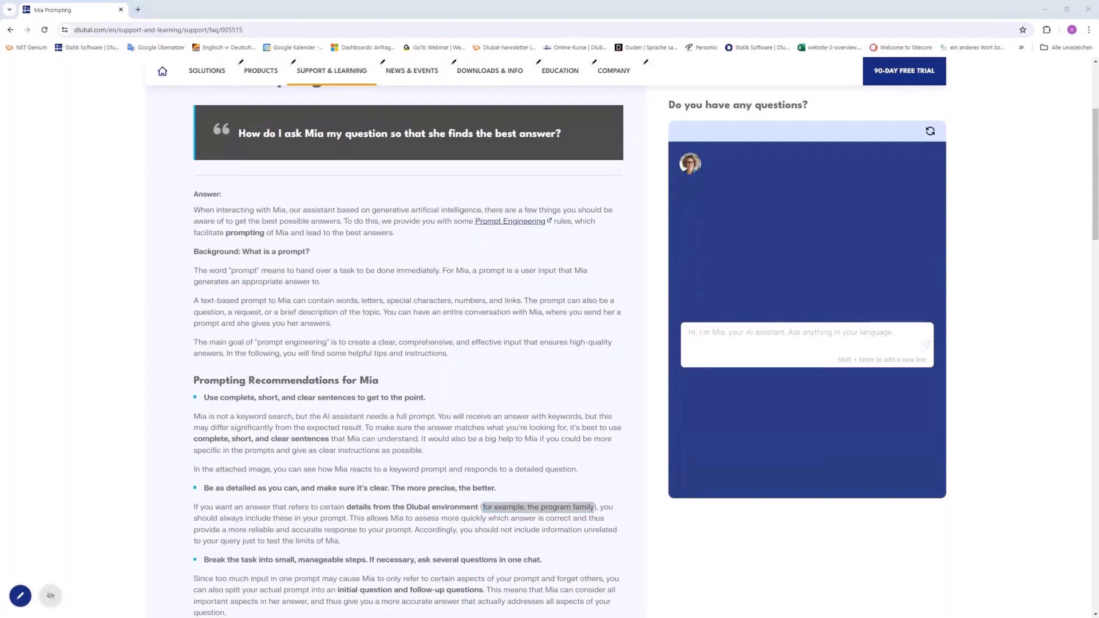
left_click(748, 337)
type("Can you please show me the detailed formula for the moment of inertia about the z-axis for any cross-section?")
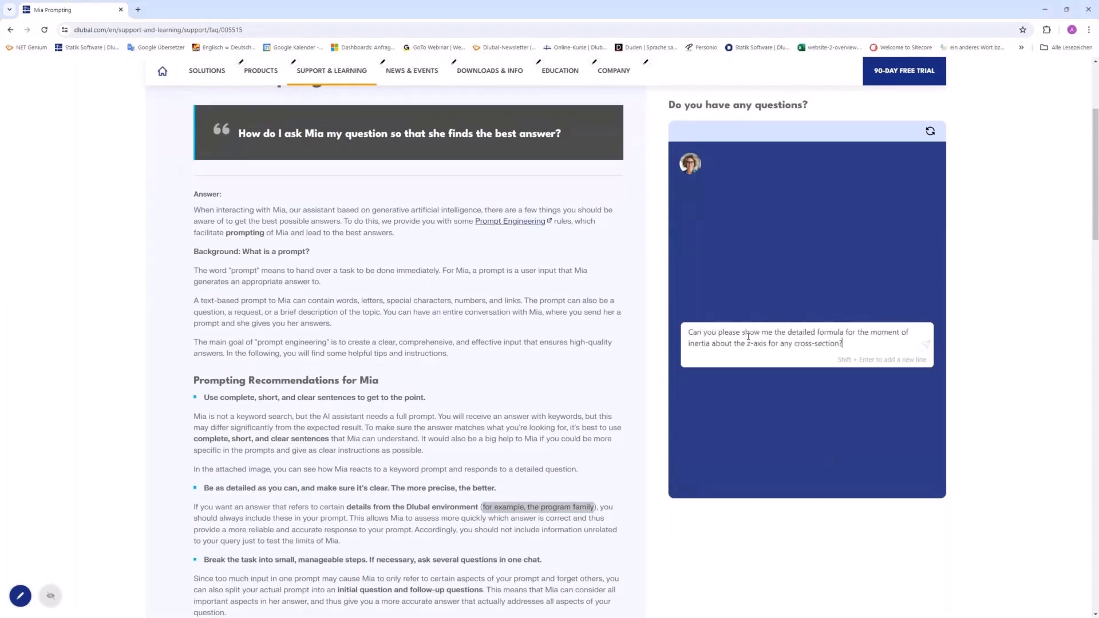
key("Return")
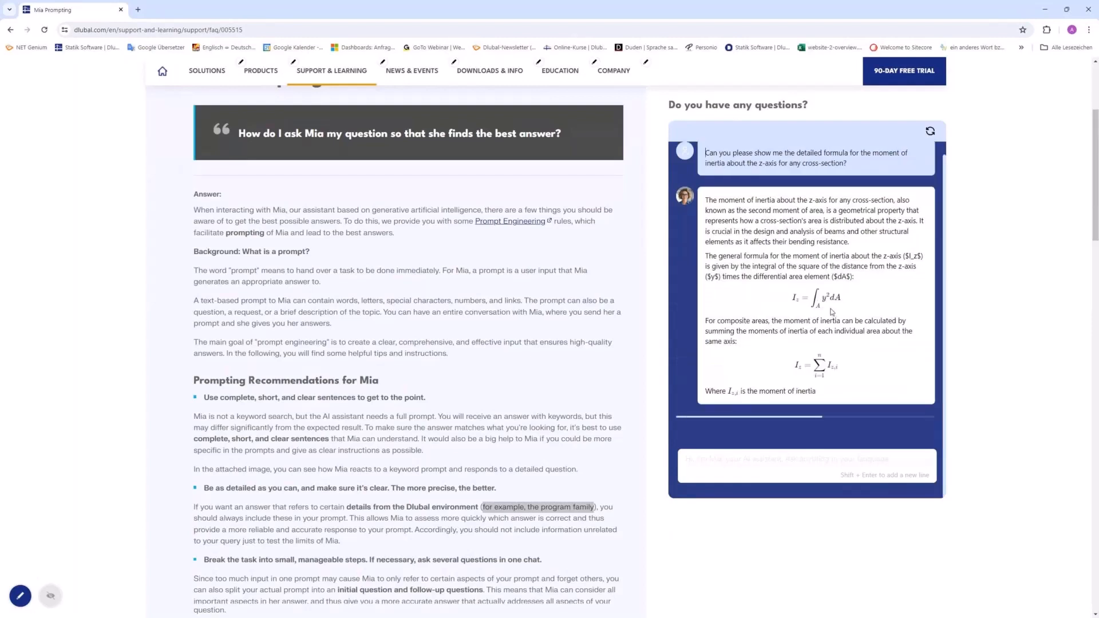
scroll(831, 312, "down", 2)
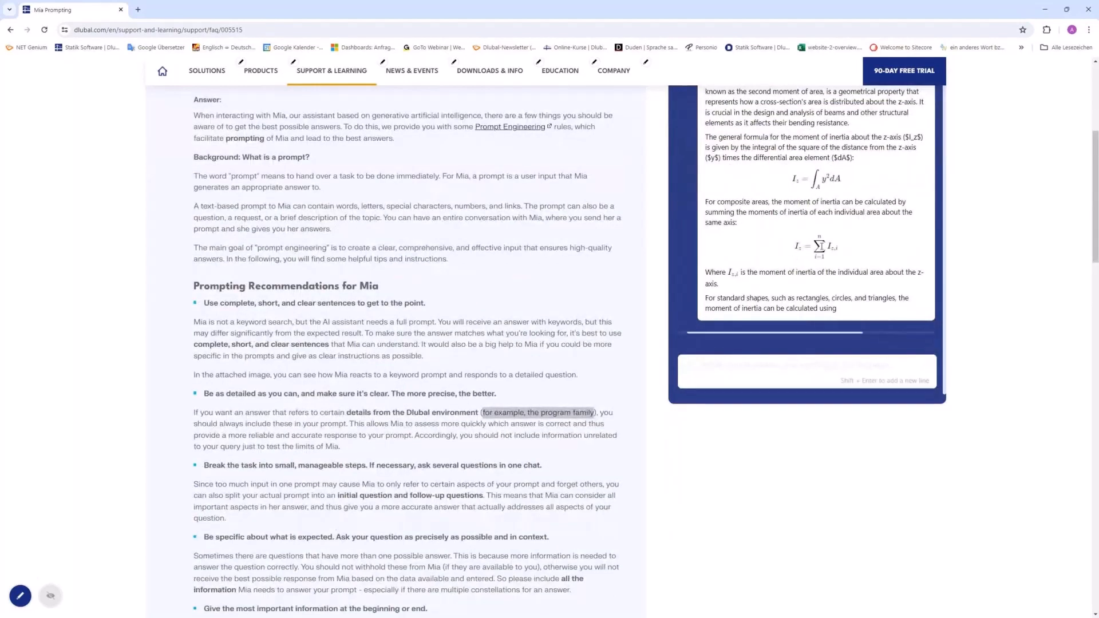